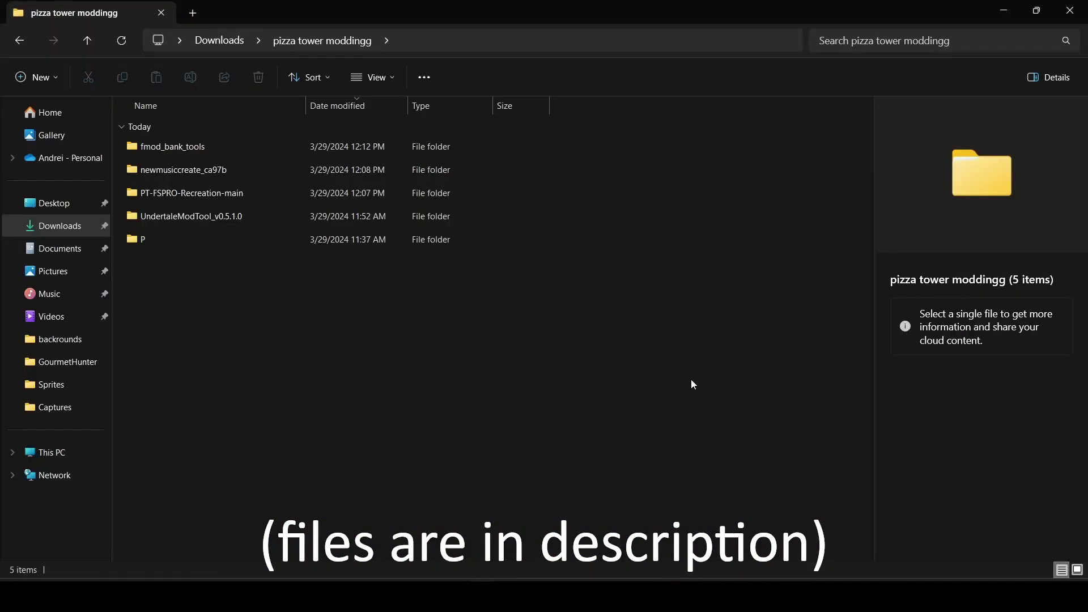
Open the inner Fmod_Bank_Tools folder within fmod_bank_tools and launch the Fmod Bank Tools application
left_click_drag(531, 266, 571, 214)
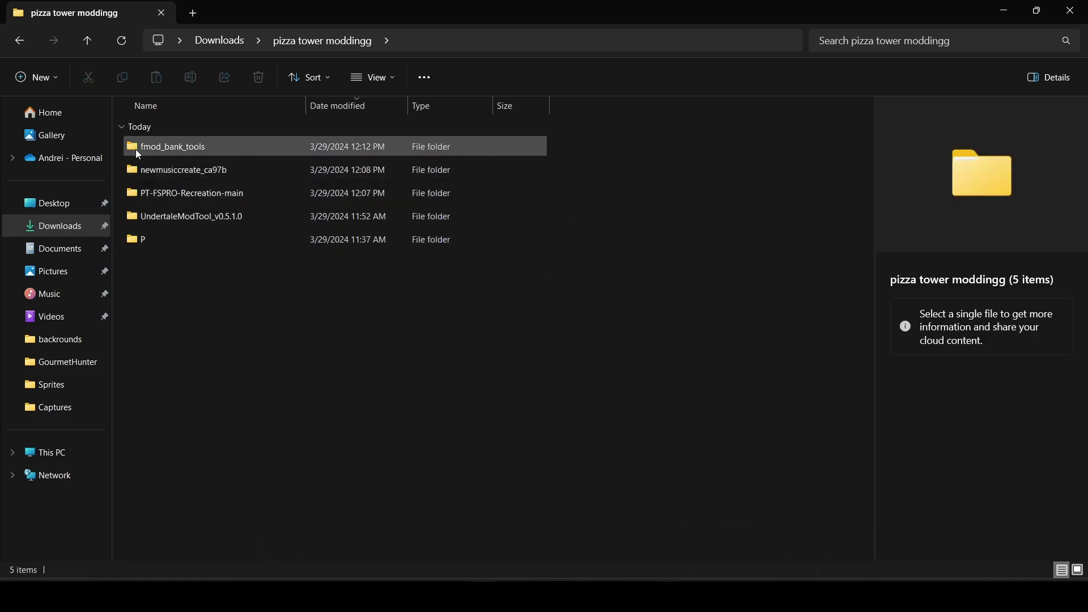
double_click(203, 148)
double_click(203, 149)
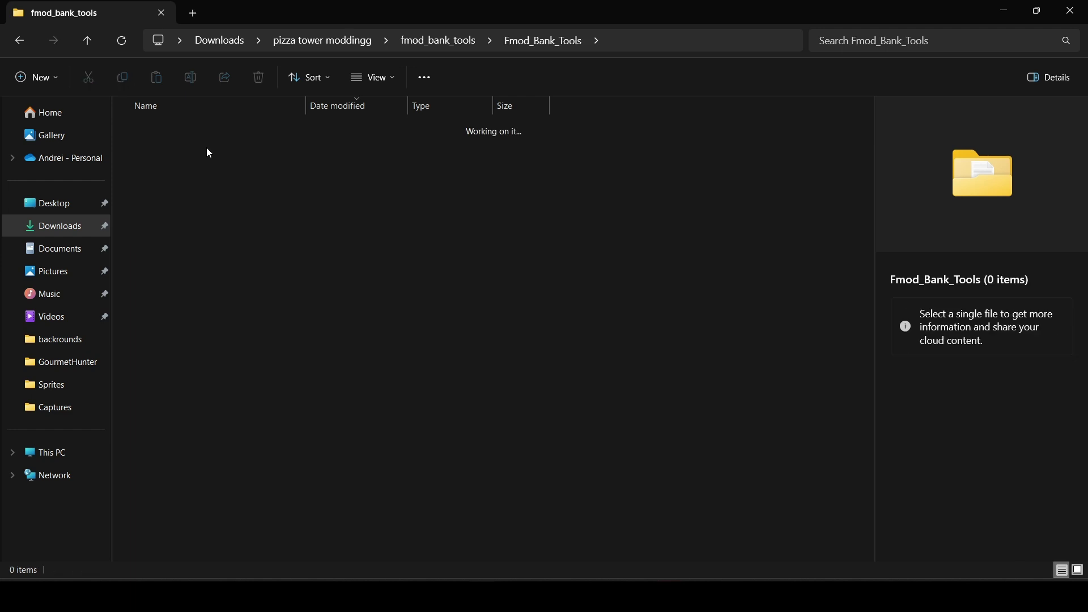
double_click(182, 168)
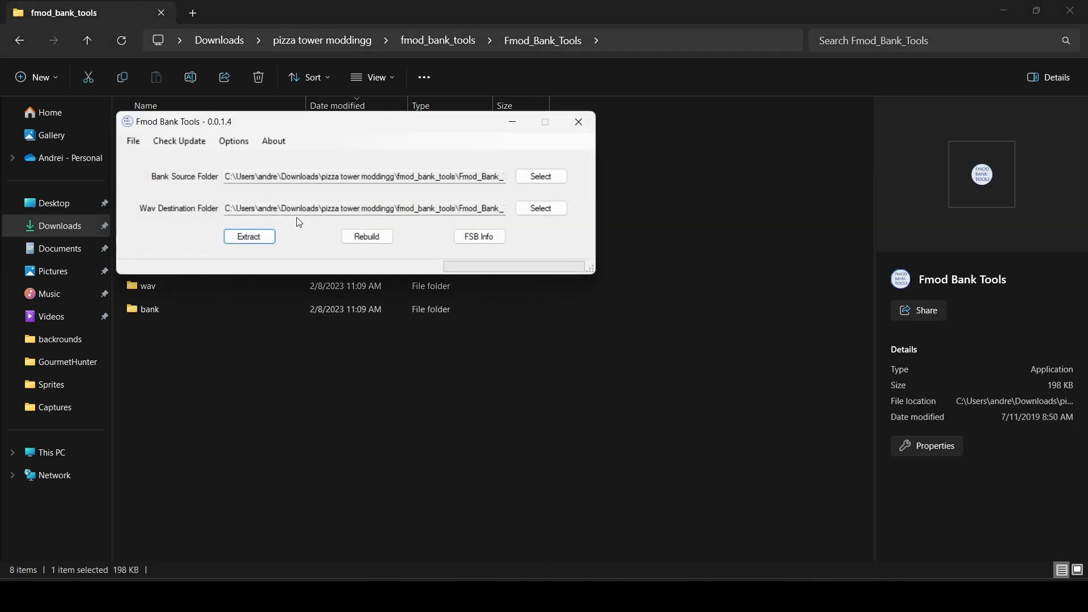
left_click_drag(304, 124, 468, 174)
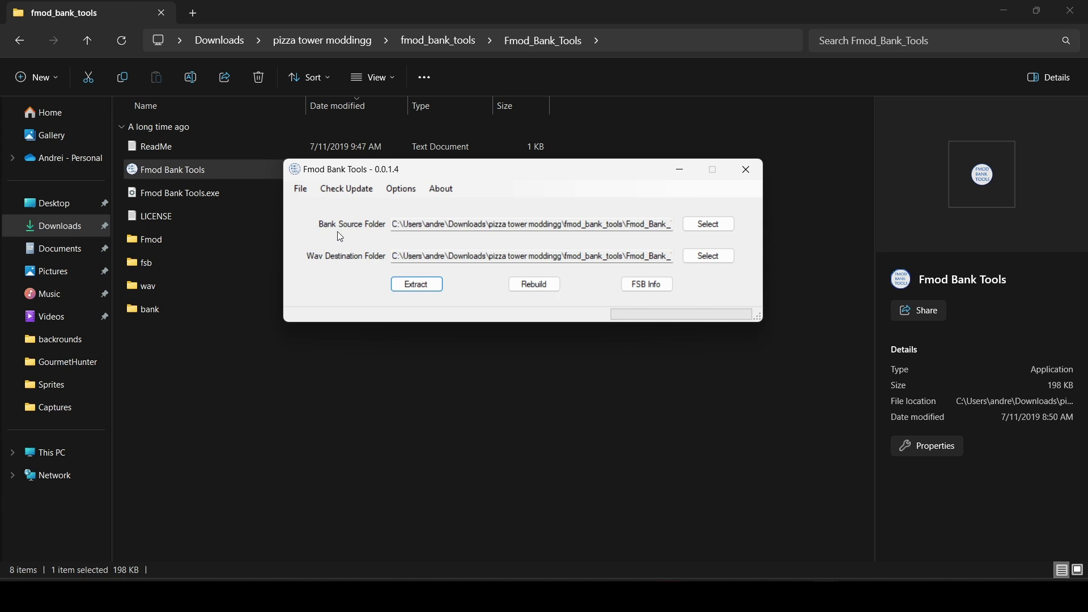
left_click_drag(410, 170, 441, 179)
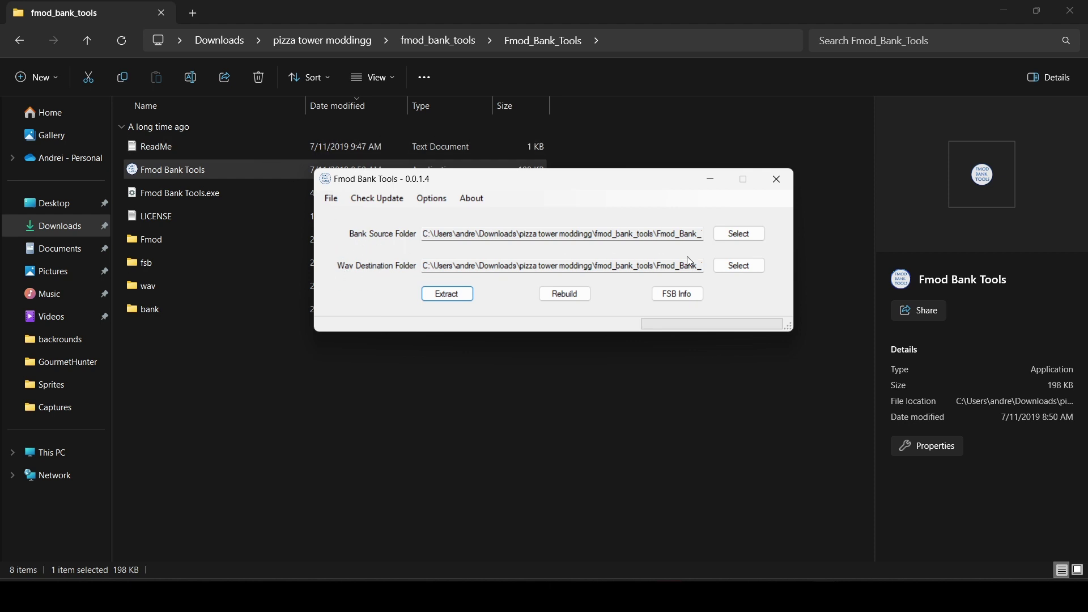
Set the Wav Destination Folder to the Assets folder inside the inner PT-FSPRO-Recreation-main folder
left_click(734, 271)
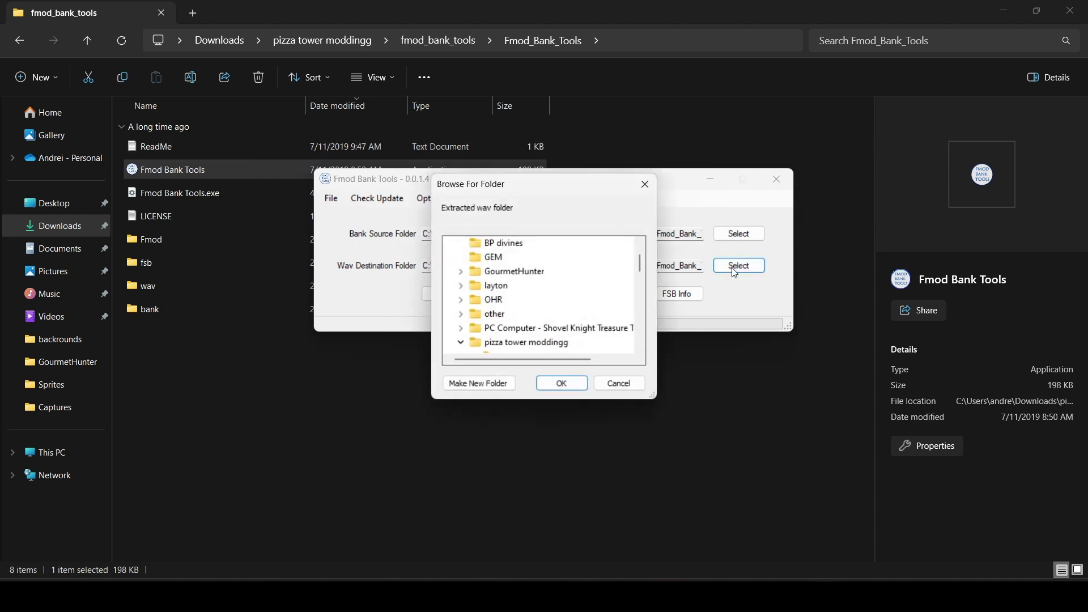
scroll(561, 279, "down", 3)
scroll(548, 281, "up", 1)
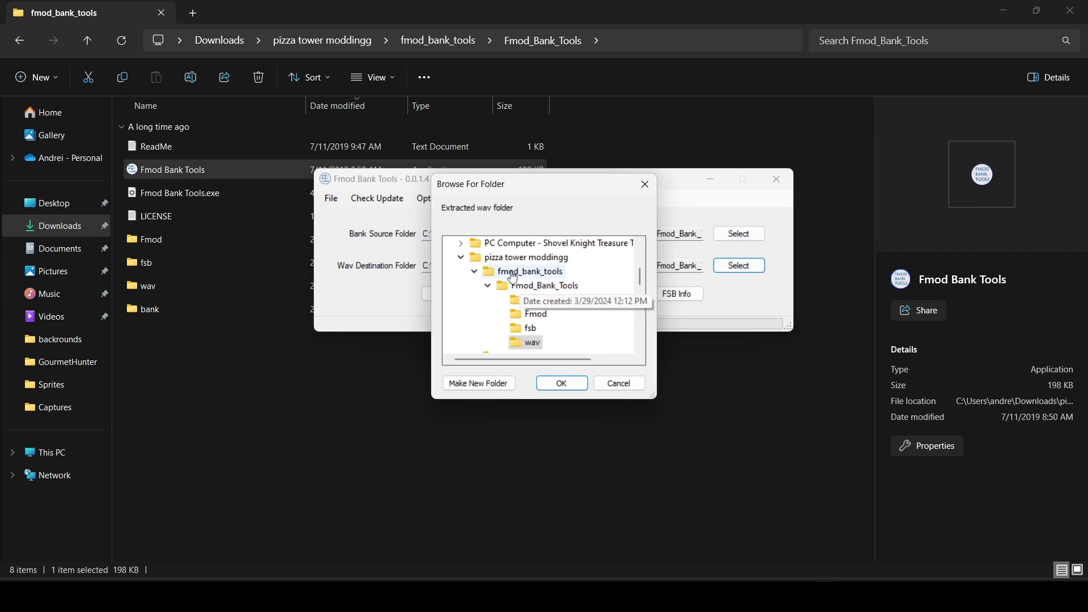
left_click(475, 272)
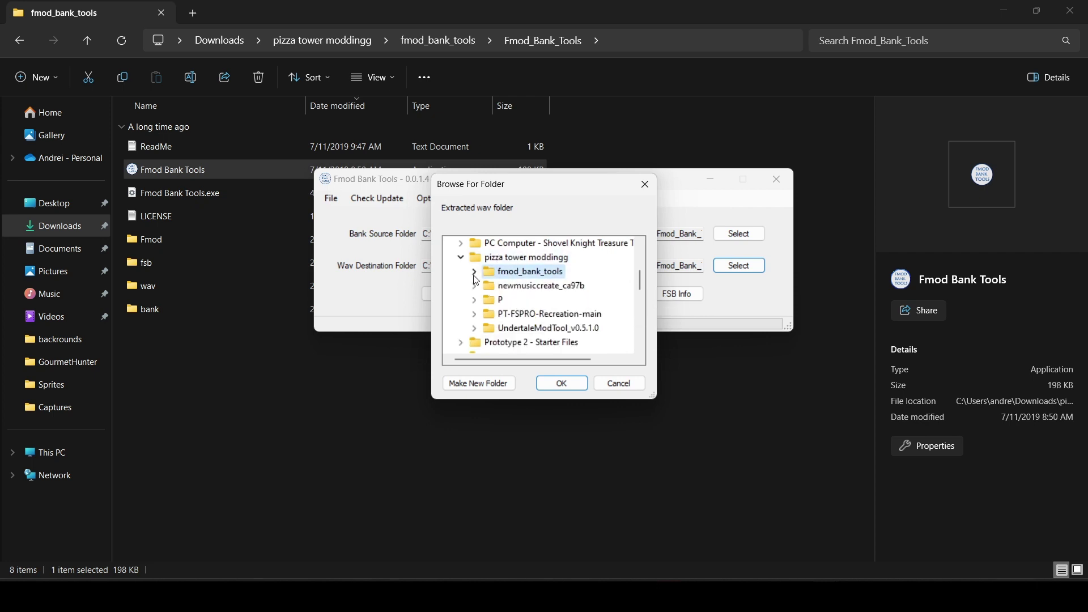
double_click(508, 315)
scroll(496, 319, "down", 1)
left_click(489, 314)
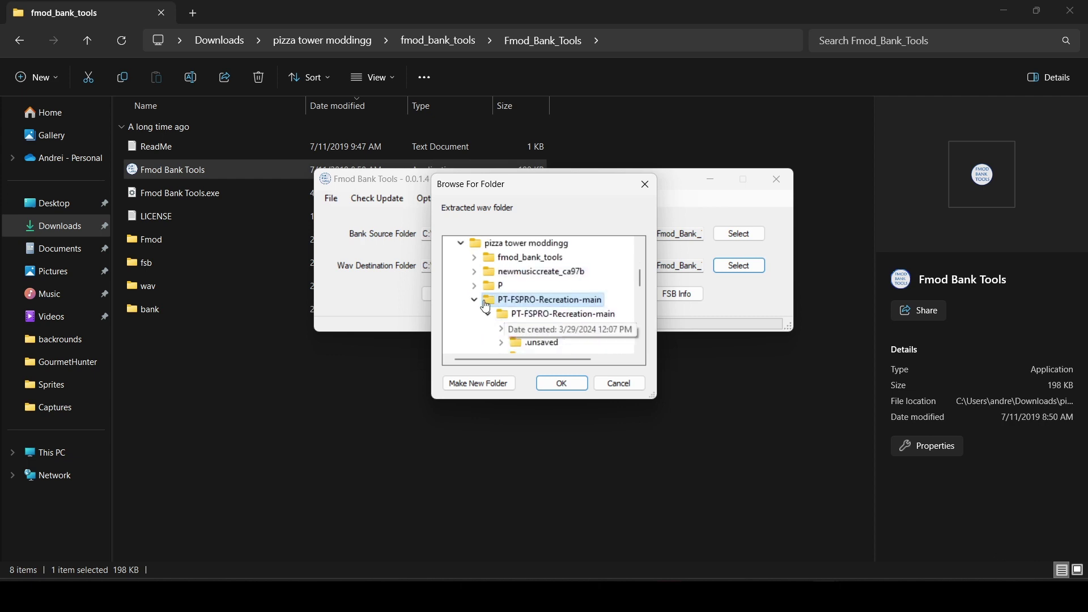
scroll(497, 309, "down", 1)
left_click(530, 328)
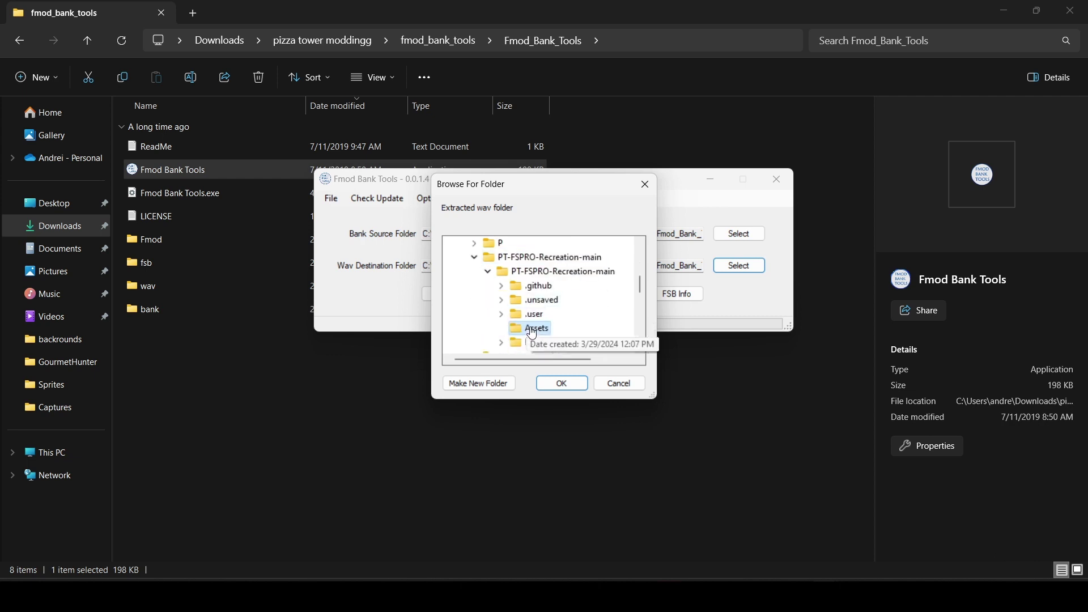
left_click(563, 385)
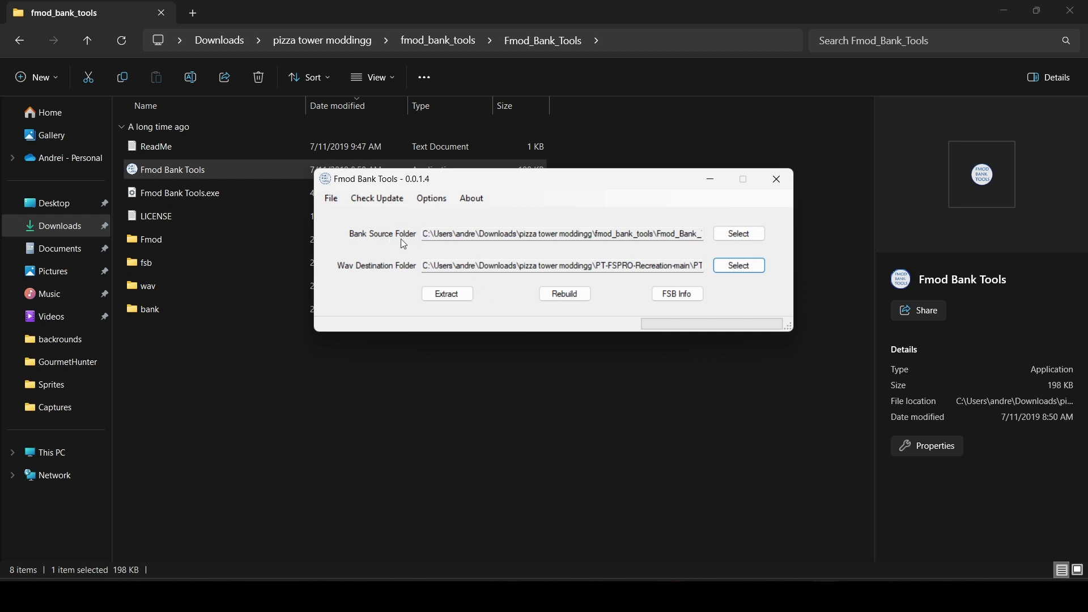
Open the Steam\steamapps\common\Pizza Tower path through Run and locate the Desktop folder inside the game's sound folder
left_click(732, 522)
key("super+r")
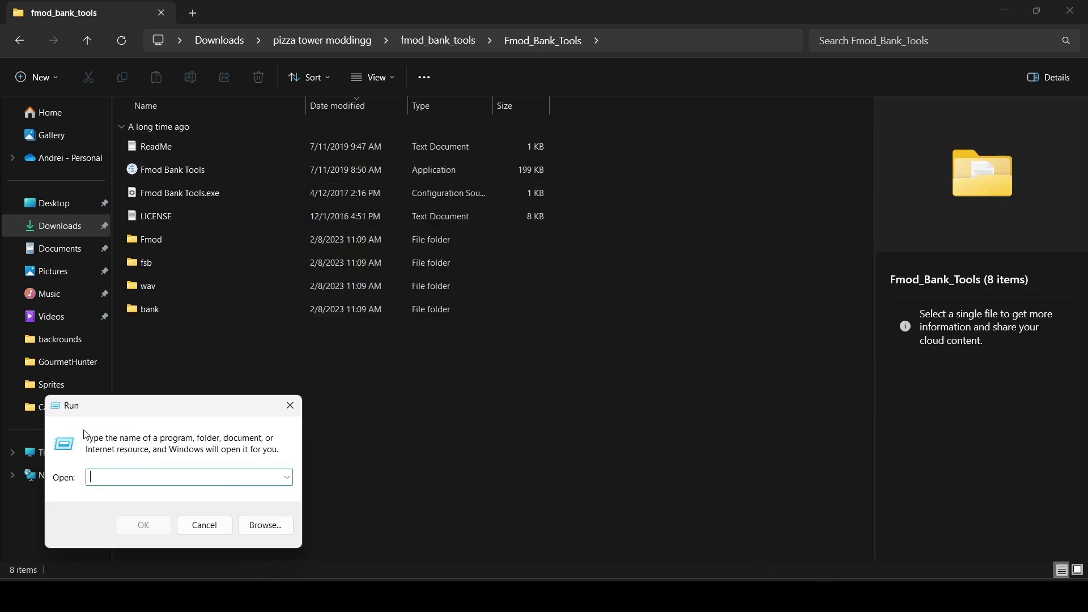
key("ctrl+v")
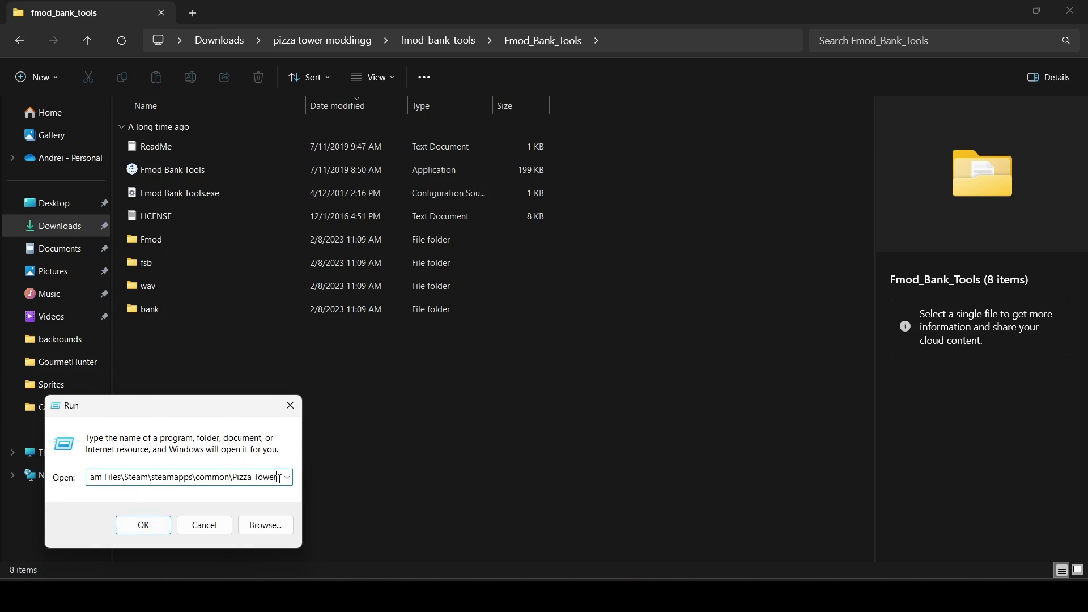
mouse_move(277, 478)
left_mouse_down()
mouse_move(63, 464)
mouse_move(294, 478)
left_mouse_up()
left_click(144, 521)
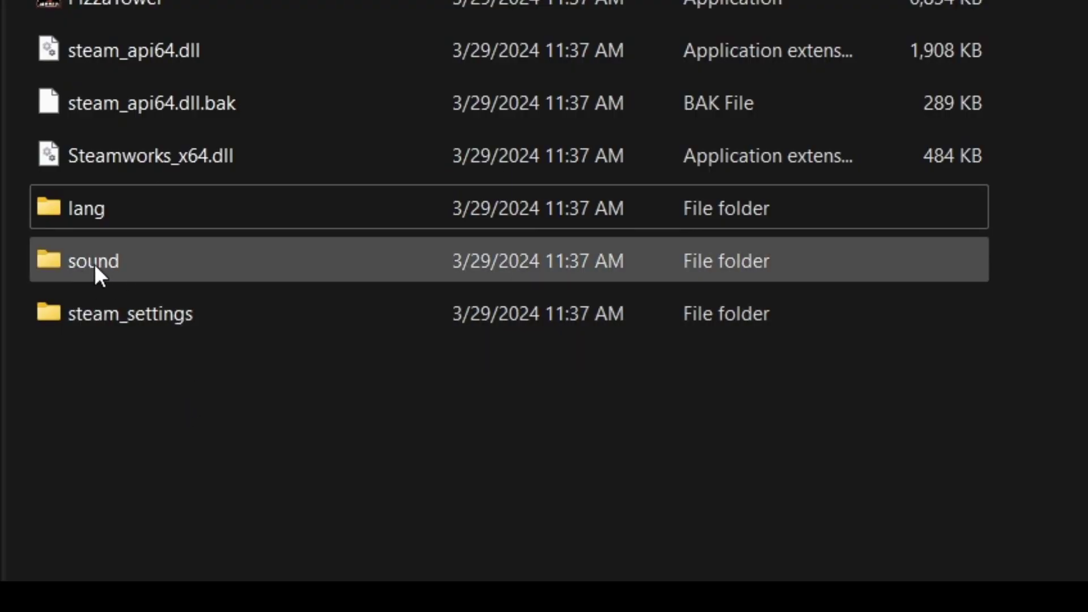
double_click(122, 261)
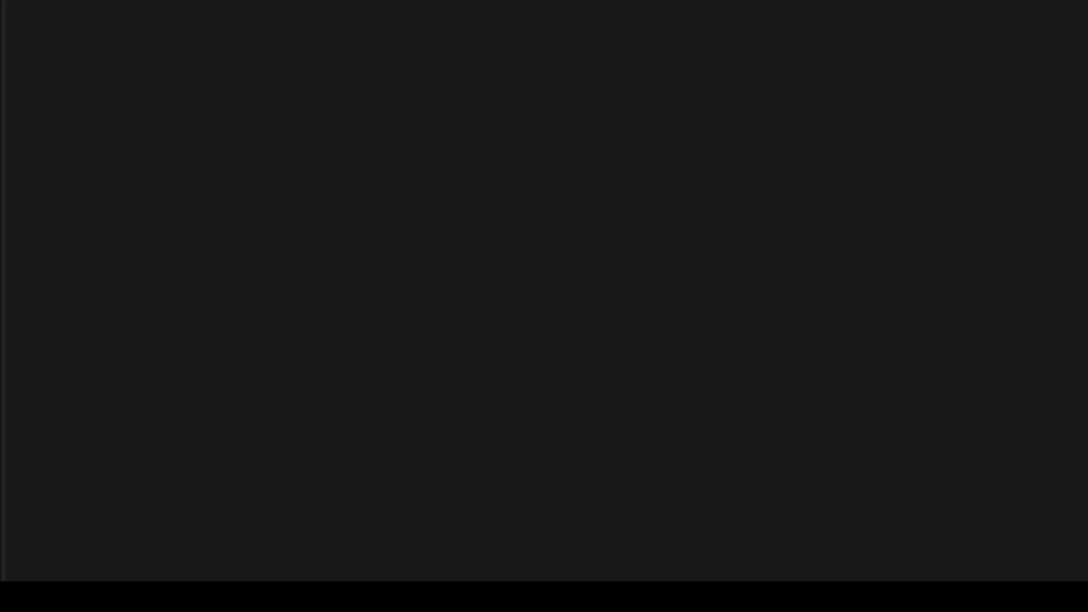
left_click(62, 67)
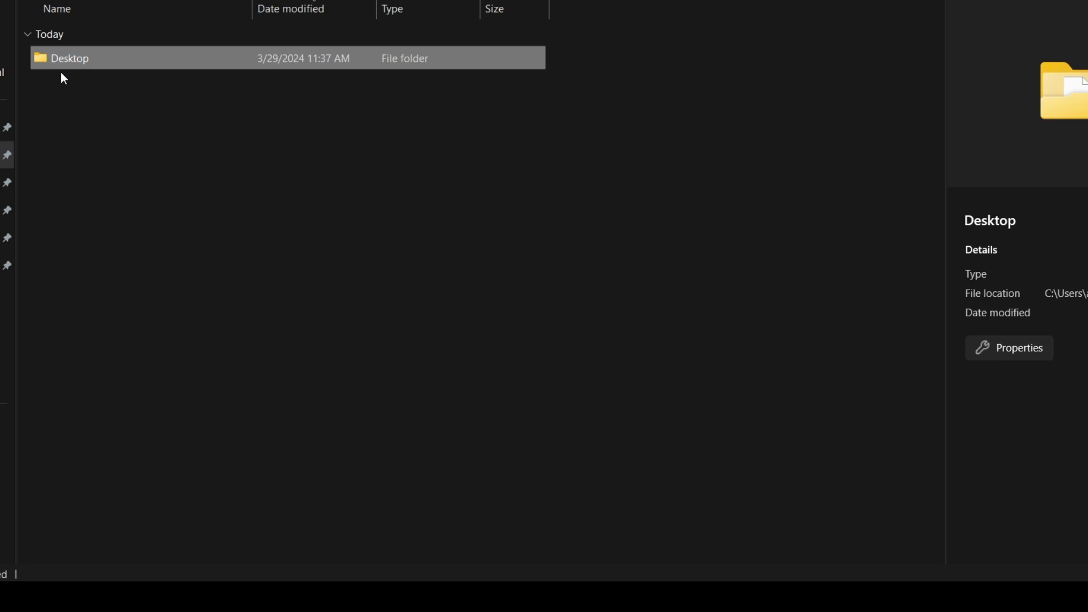
Switch back to Fmod Bank Tools and set the Bank Source Folder to the Desktop folder inside the game's sound folder
mouse_move(884, 596)
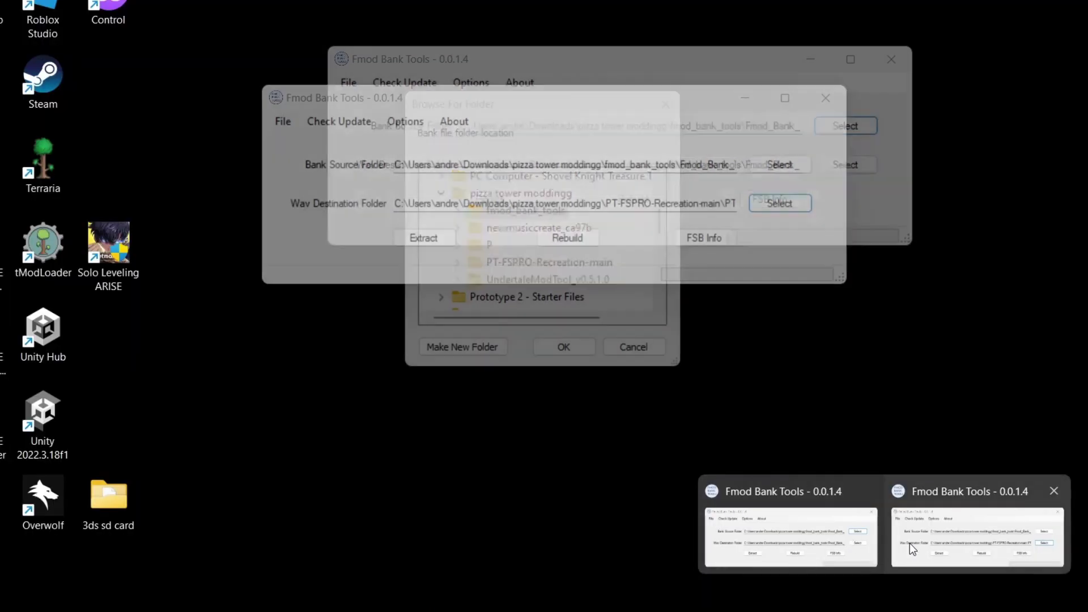
left_click(910, 543)
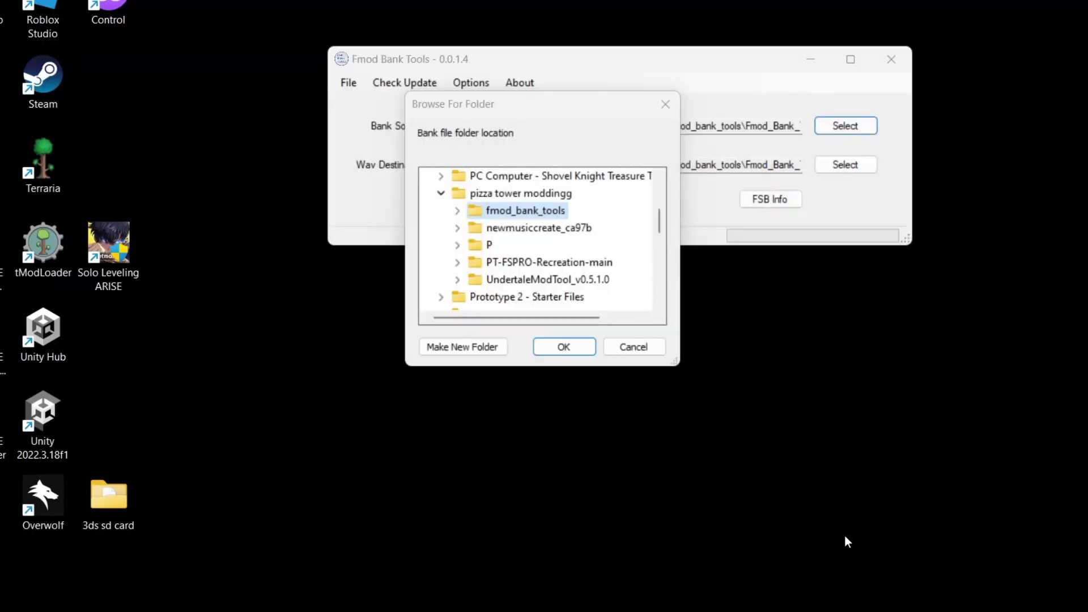
left_click(173, 79)
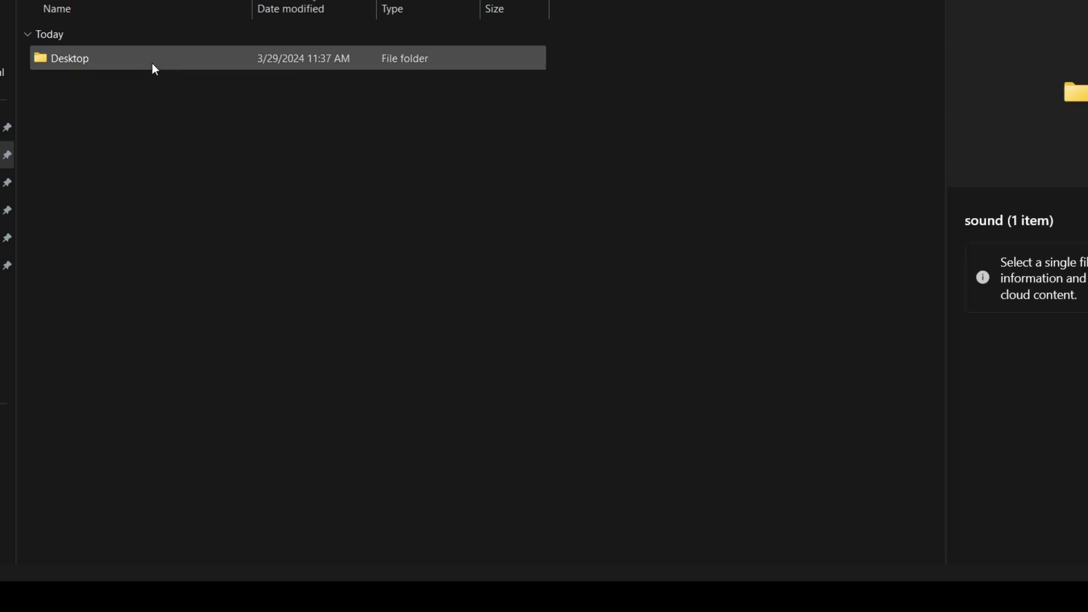
left_click(147, 66)
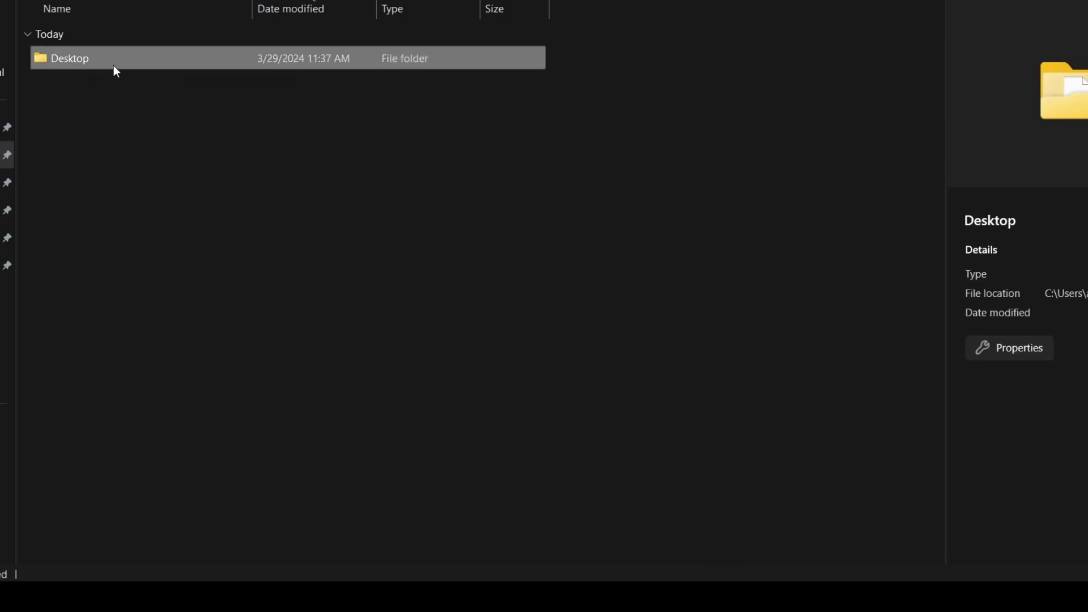
left_click(600, 404)
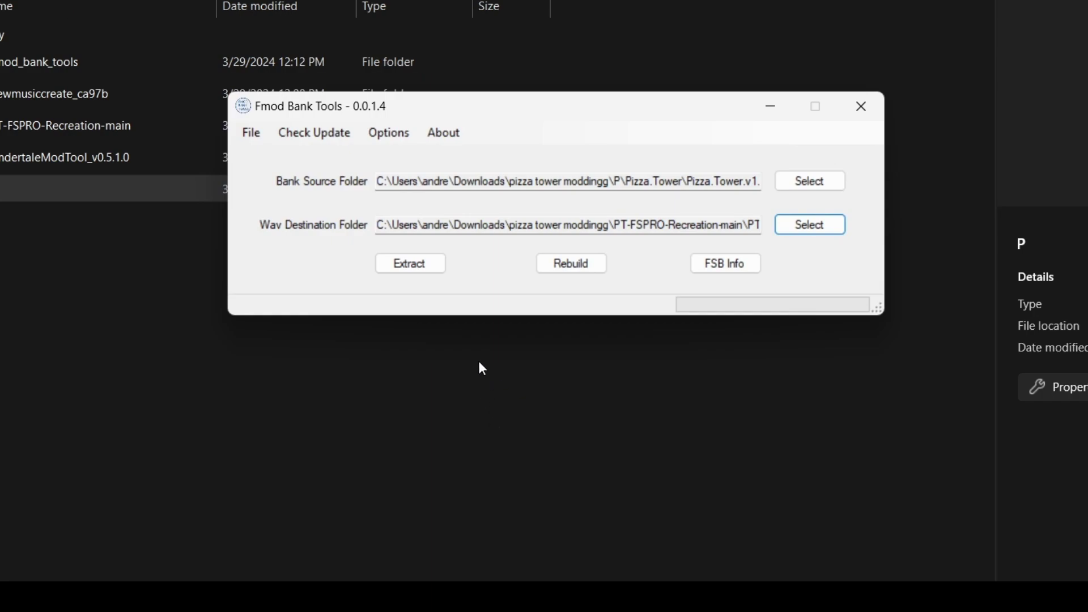
Extract the game's bank files to the Wav Destination Folder and close Fmod Bank Tools
left_click(421, 266)
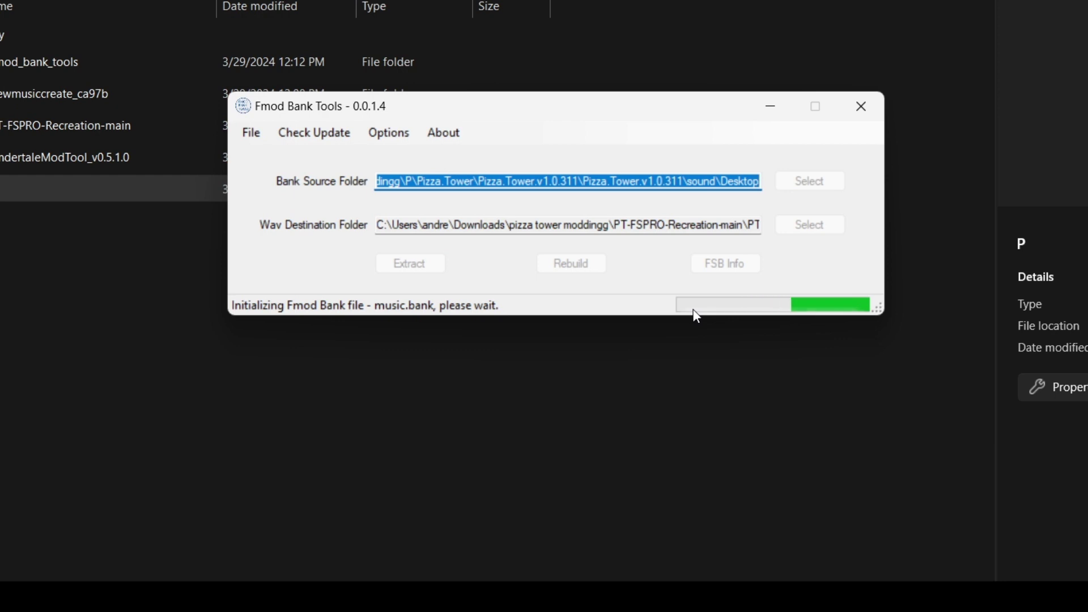
left_click_drag(566, 106, 565, 169)
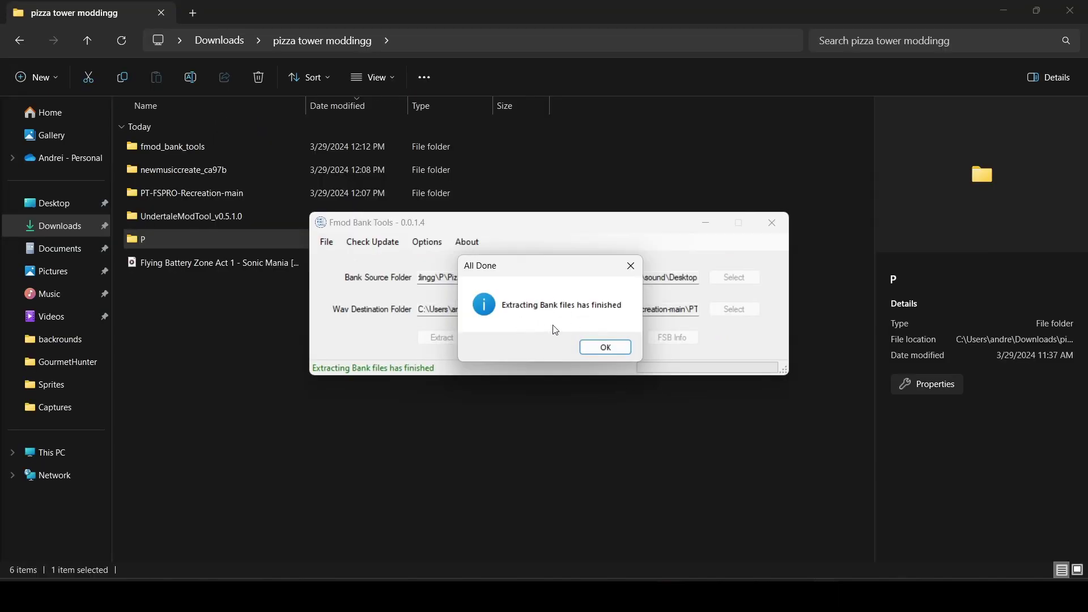
left_click(604, 347)
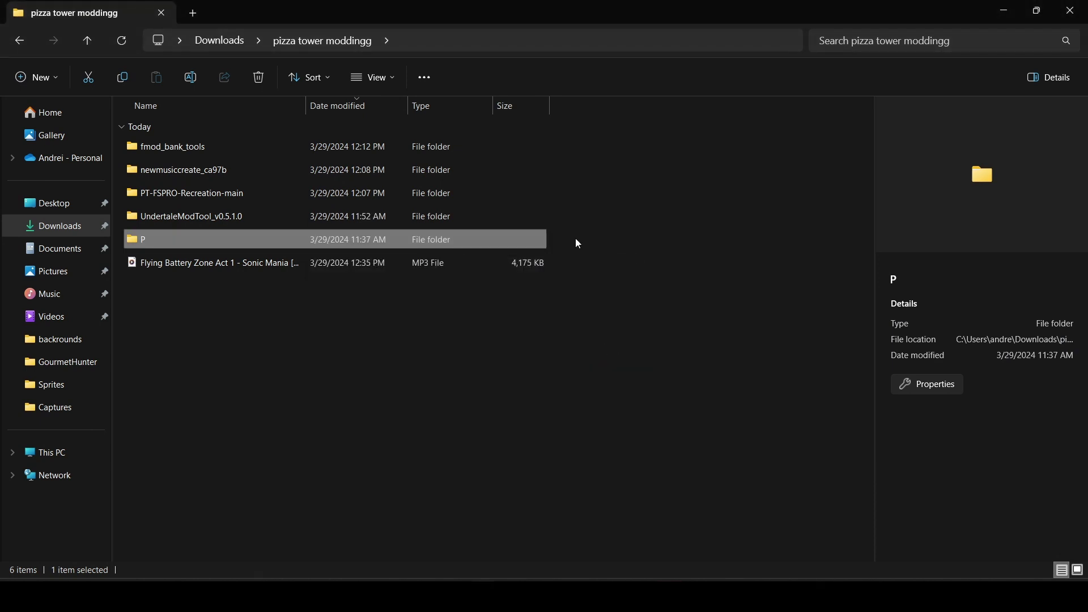
left_click(765, 223)
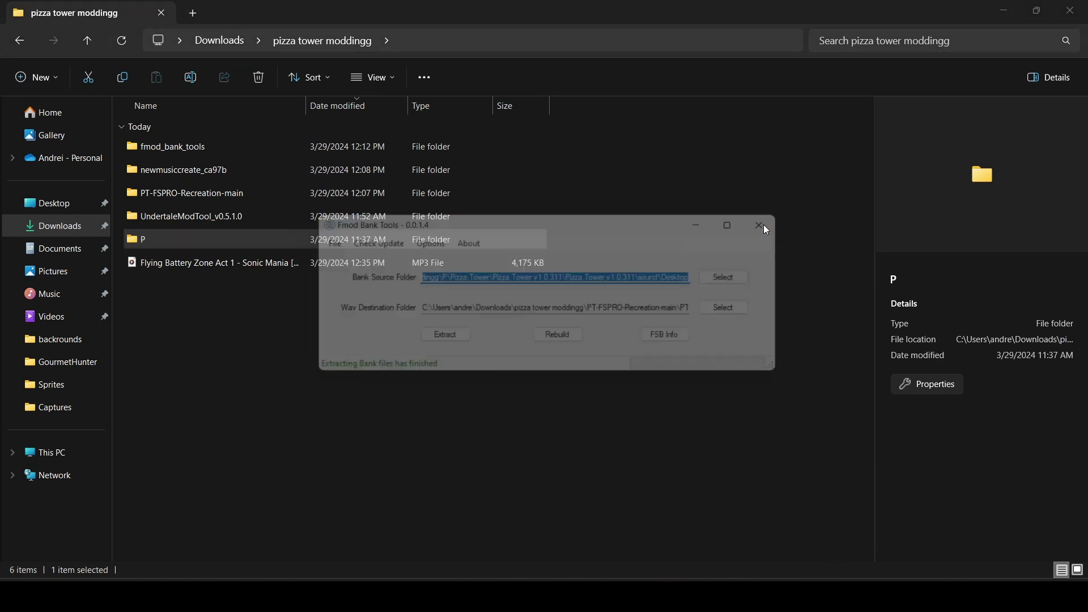
Open the music folder under Assets in the inner PT-FSPRO-Recreation-main folder and look through the extracted WAV files
left_click(301, 318)
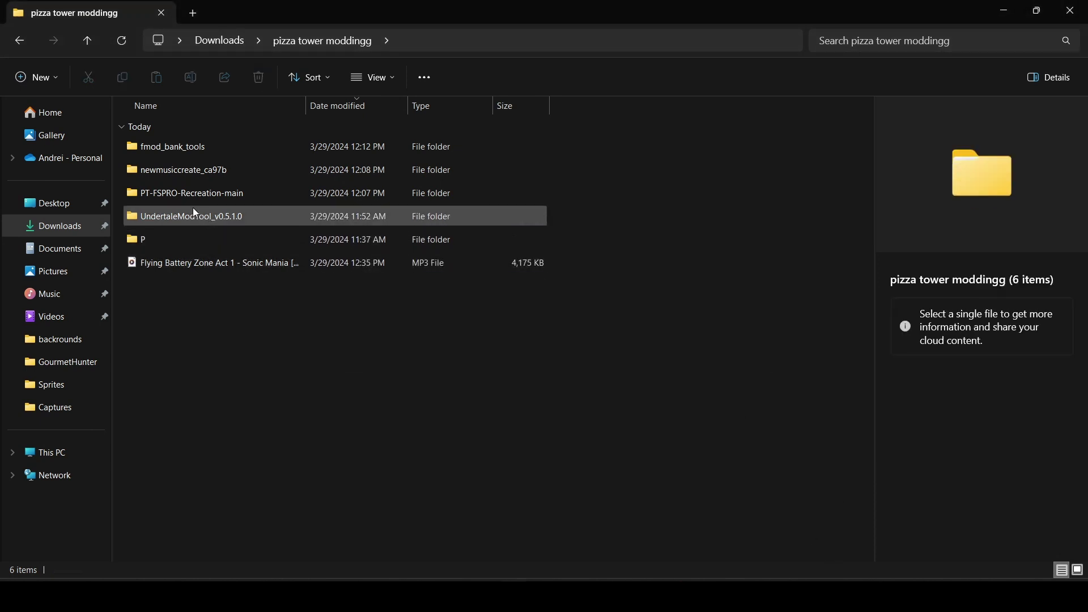
double_click(152, 194)
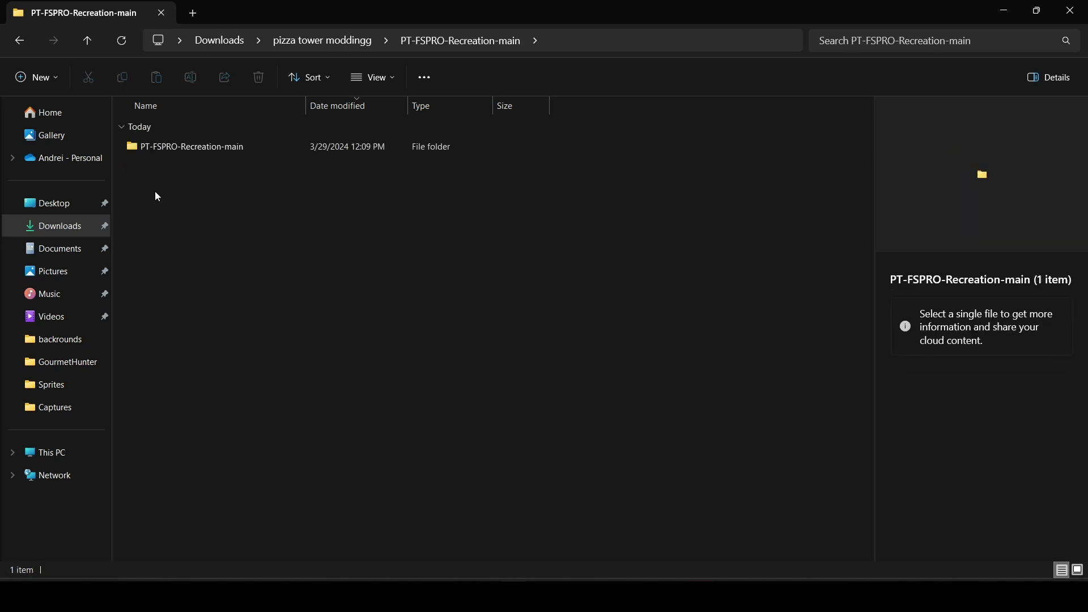
double_click(159, 150)
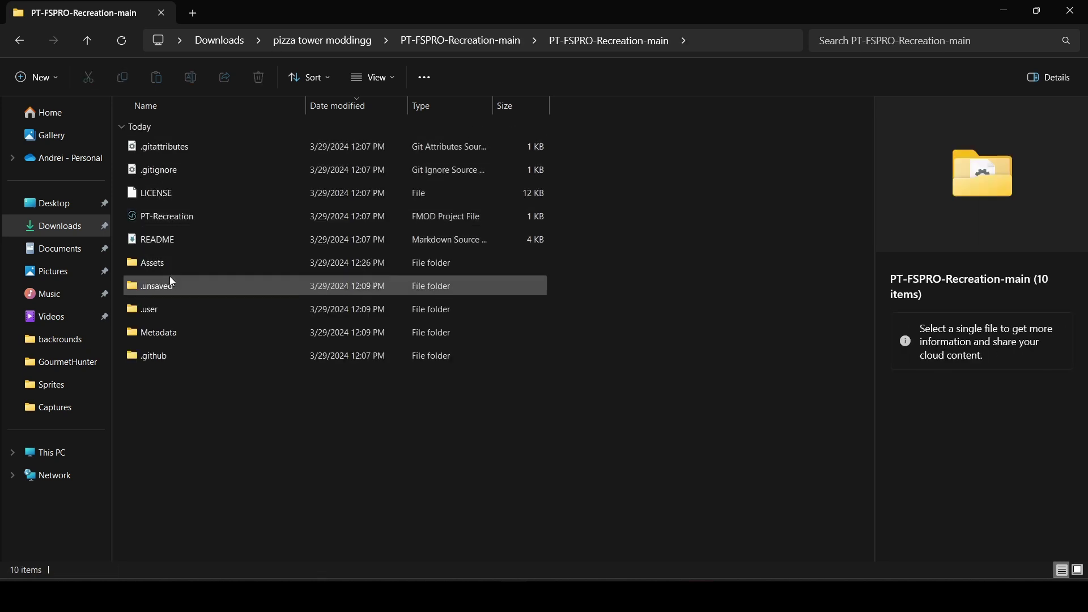
double_click(180, 265)
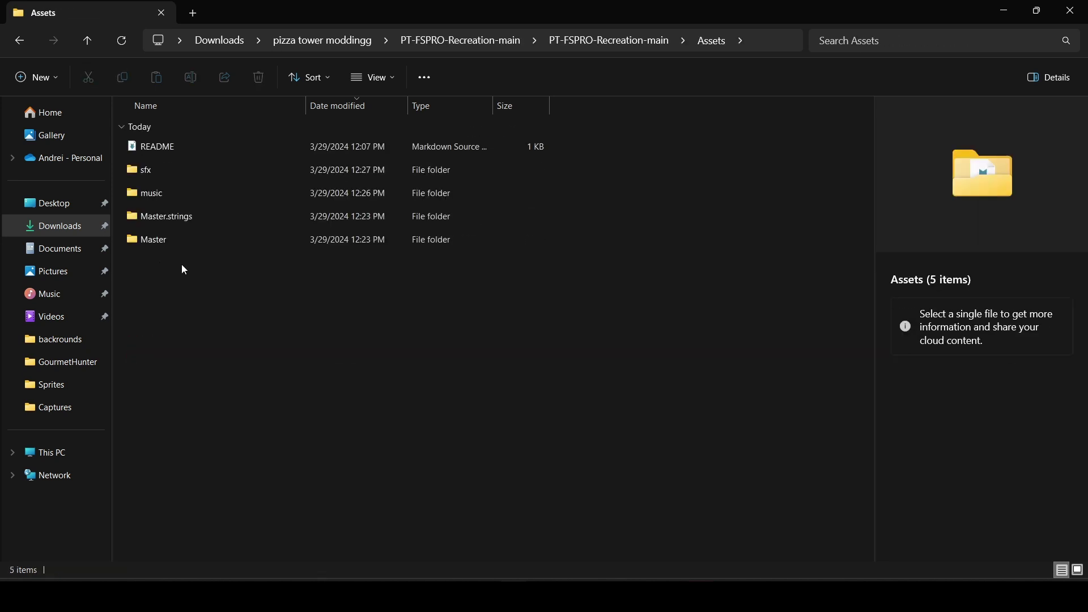
double_click(165, 192)
scroll(199, 215, "down", 20)
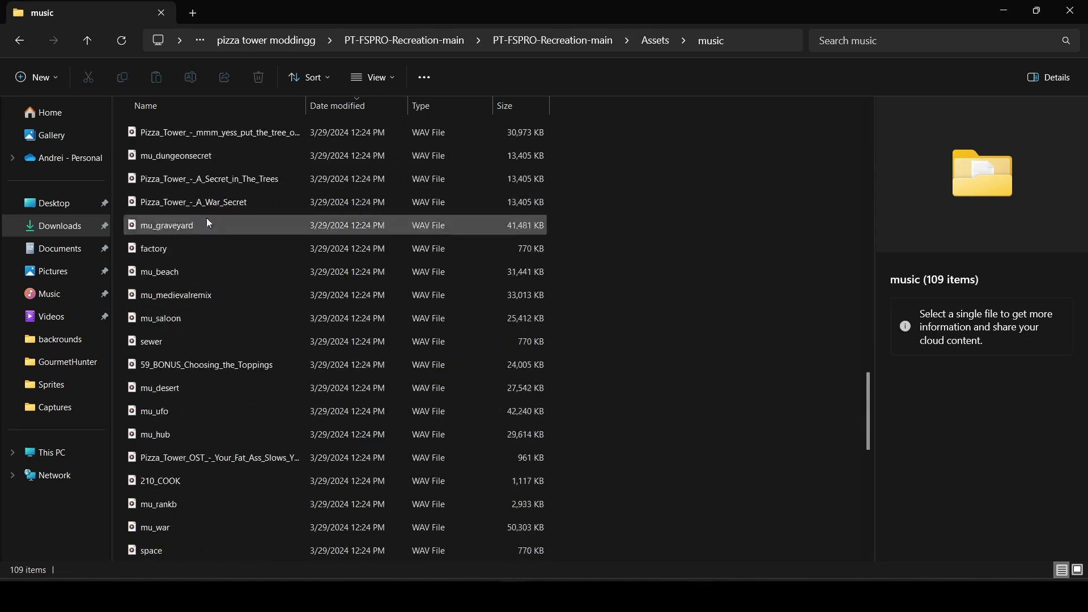
left_click_drag(871, 398, 880, 114)
scroll(397, 317, "down", 20)
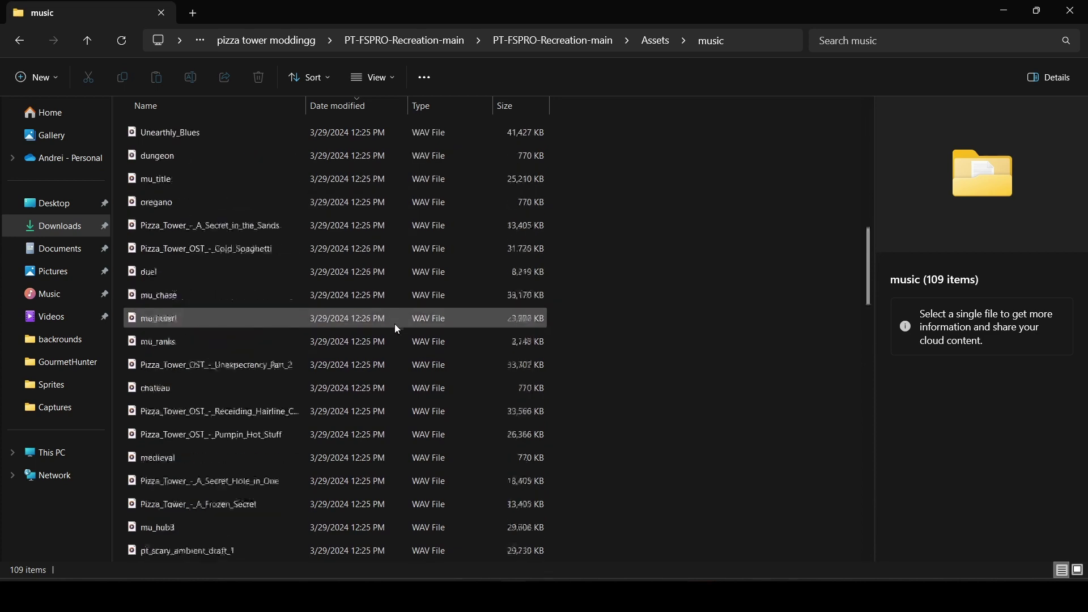
scroll(447, 374, "down", 4)
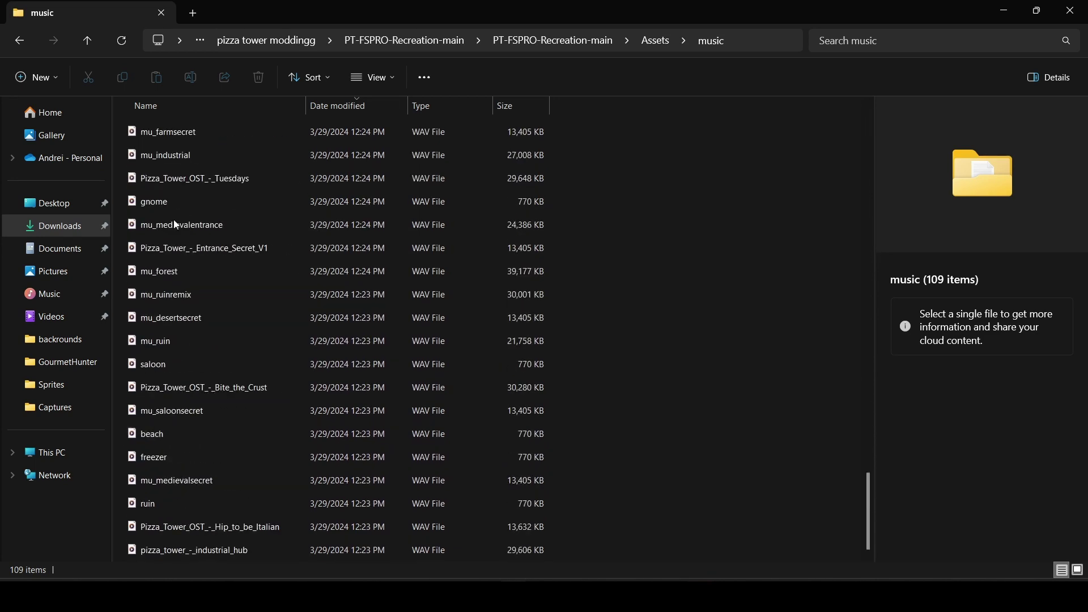
Return to the inner PT-FSPRO-Recreation-main folder and open the PT-Recreation project in FMOD Studio
left_click(23, 42)
left_click(23, 42)
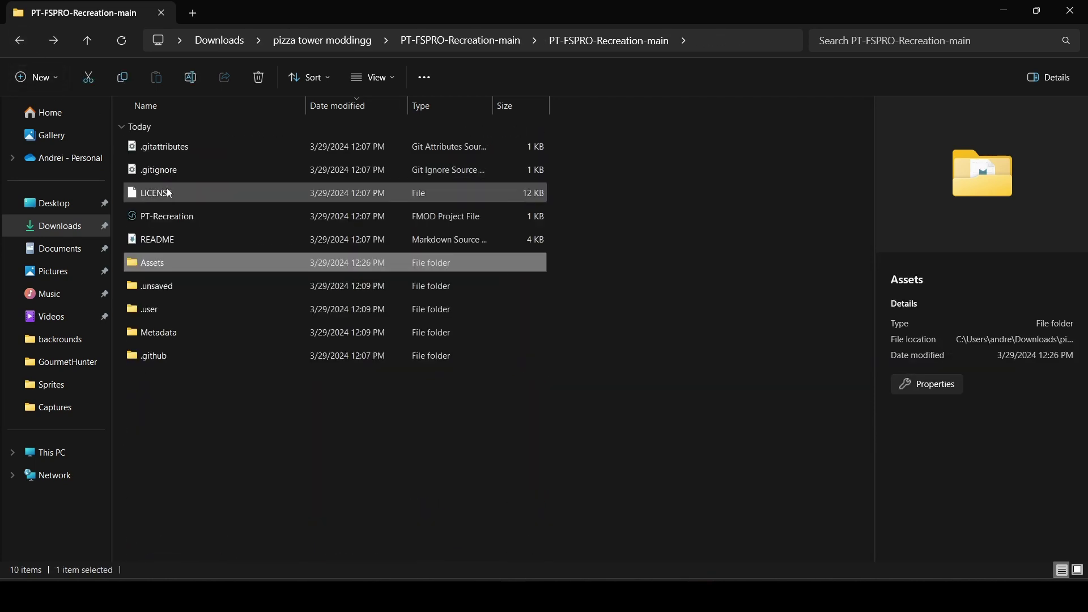
left_click(172, 219)
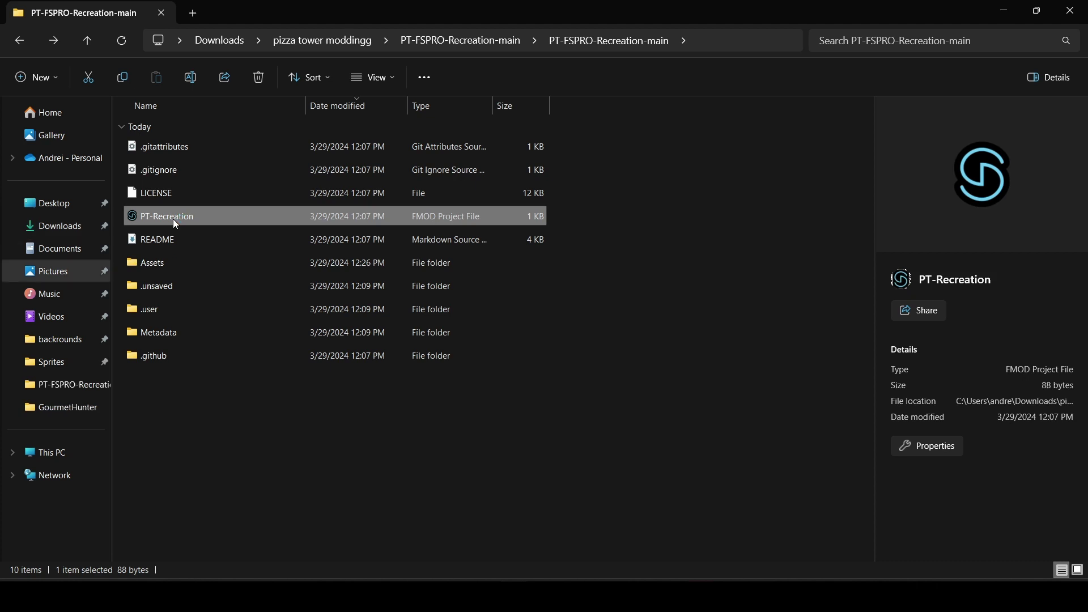
double_click(172, 219)
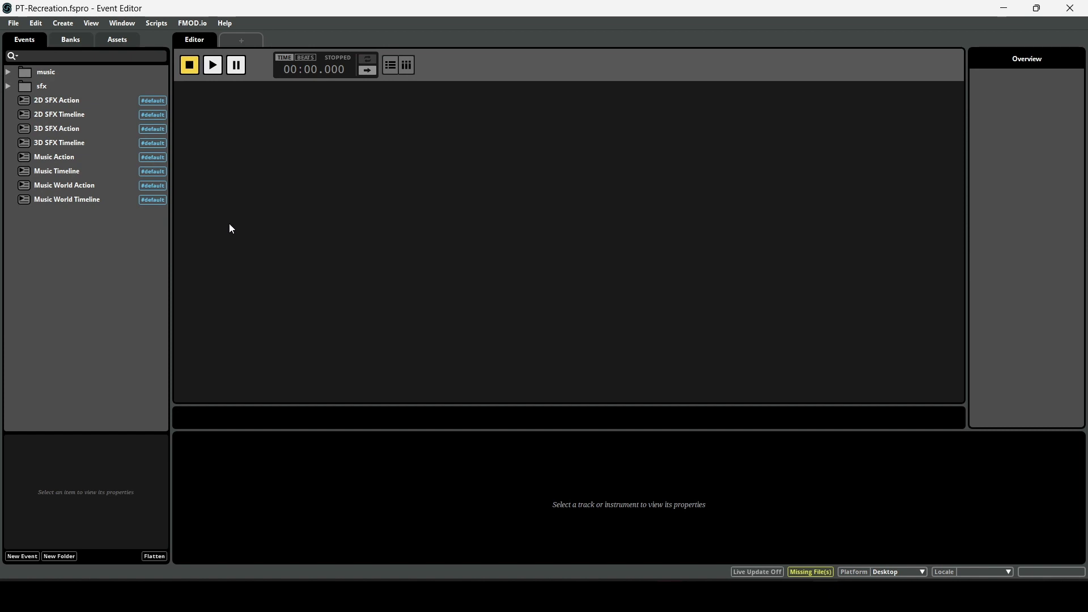
Look through the contents of the music and sfx event folders, leaving both collapsed
double_click(34, 73)
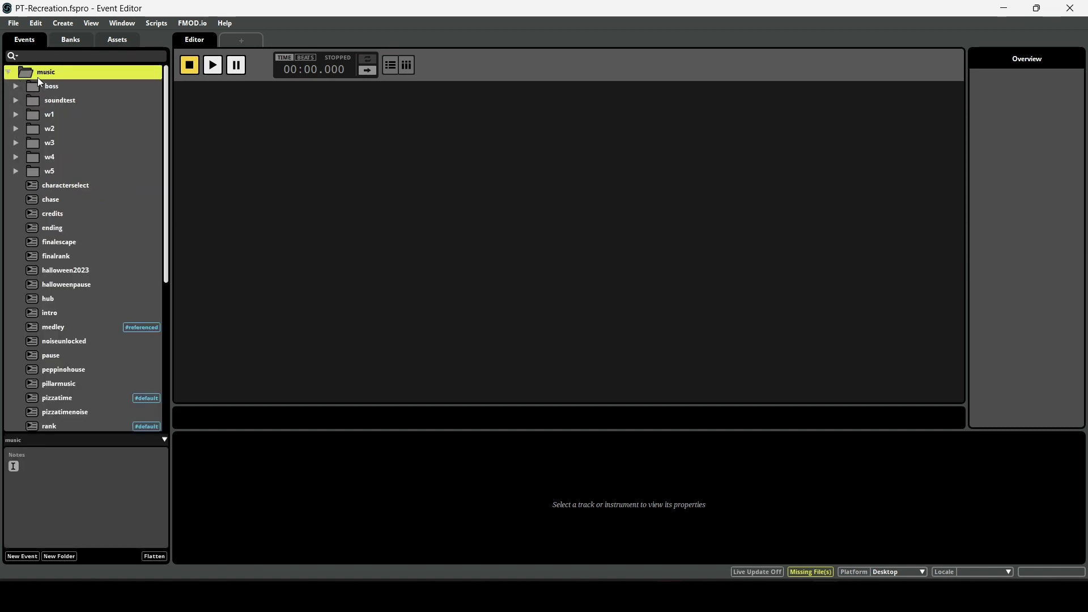
left_click(9, 73)
left_click(9, 87)
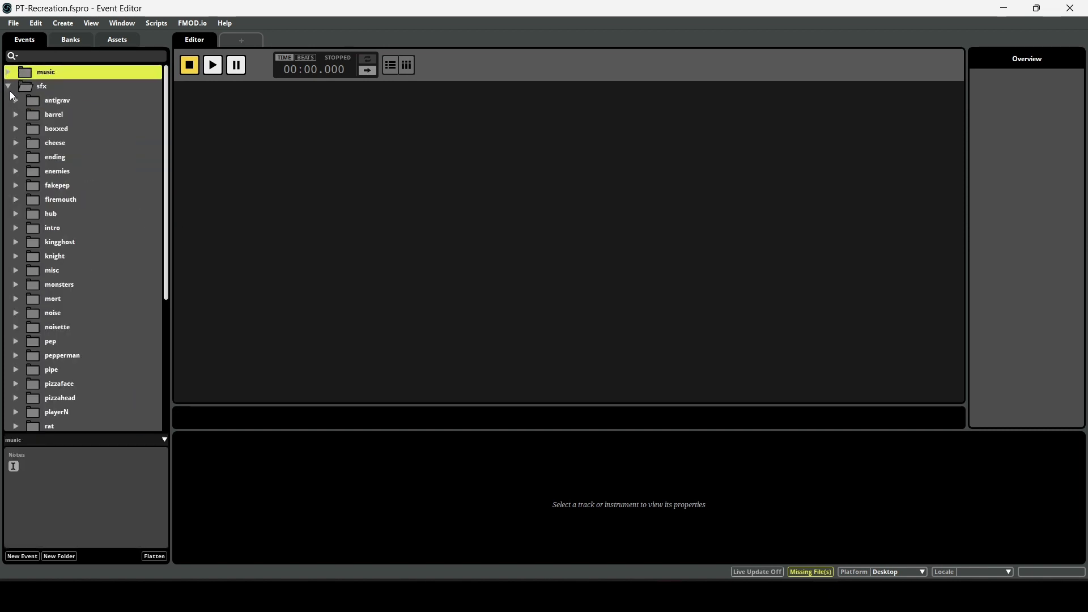
left_click(9, 89)
left_click(40, 88)
left_click(43, 73)
left_click(46, 89)
left_click(45, 75)
left_click(46, 86)
left_click(46, 72)
left_click(42, 86)
left_click(39, 73)
Create a new top-level event folder named mod-music
right_click(55, 256)
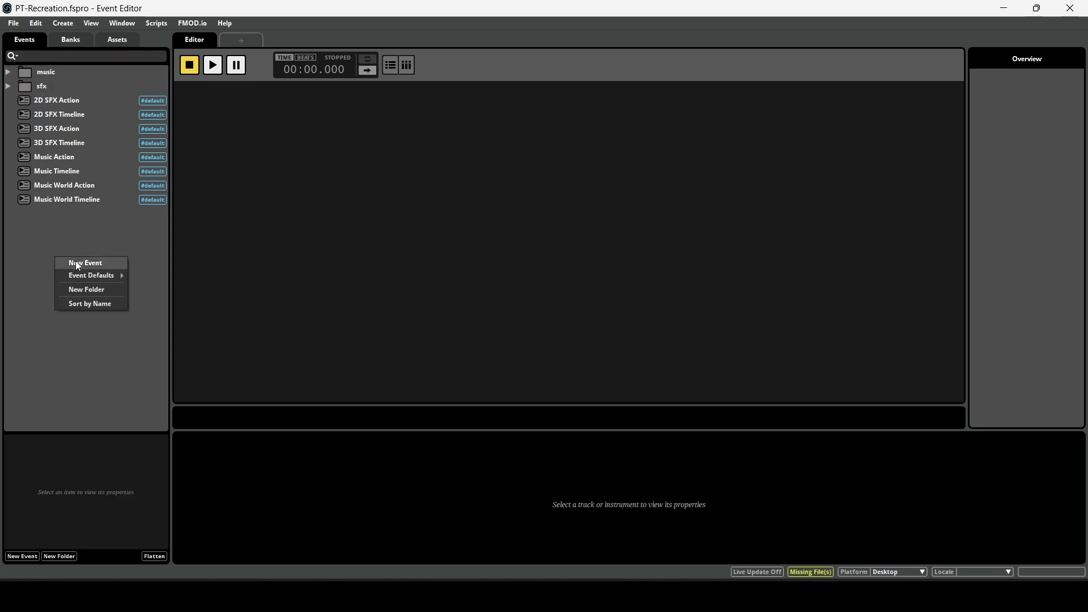
left_click(85, 291)
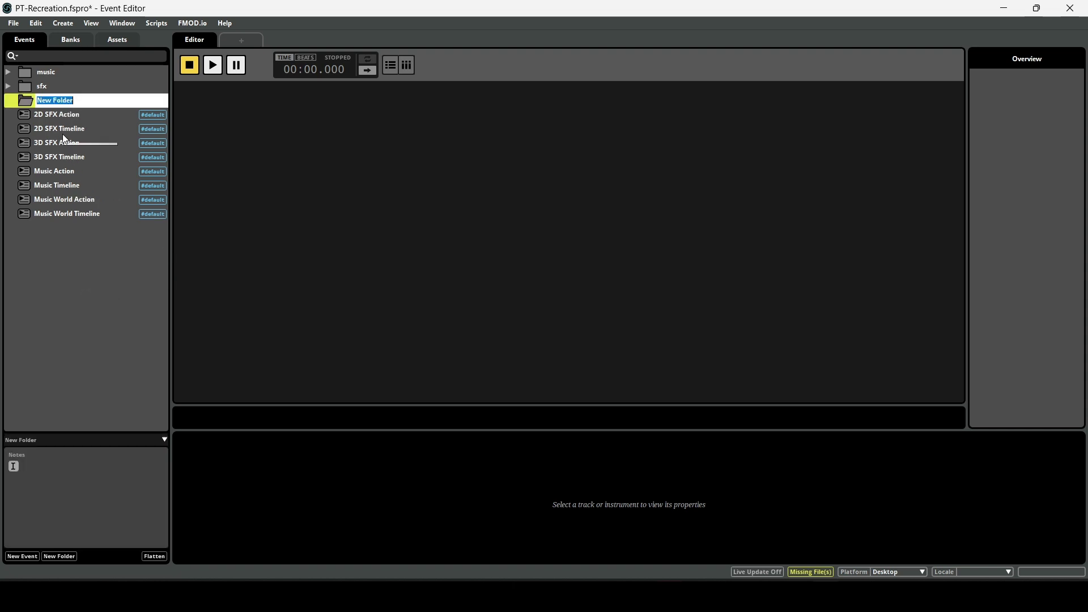
type("mod-music")
key("Return")
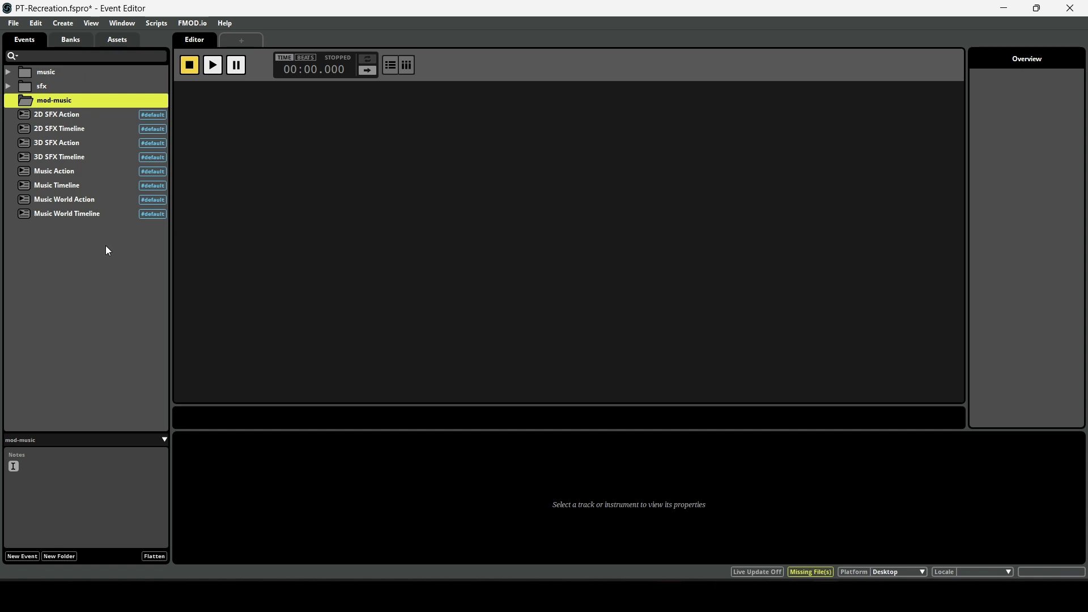
Create another top-level event folder named mod-sfx
right_click(49, 261)
left_click(57, 289)
key("BackSpace")
type("mod-sf")
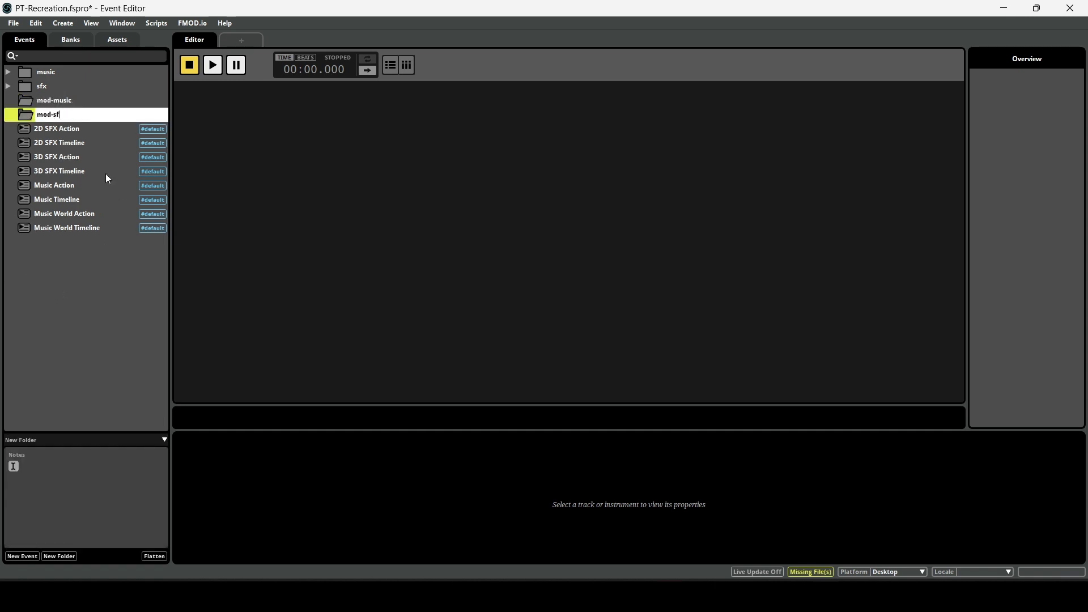
type("x")
key("Return")
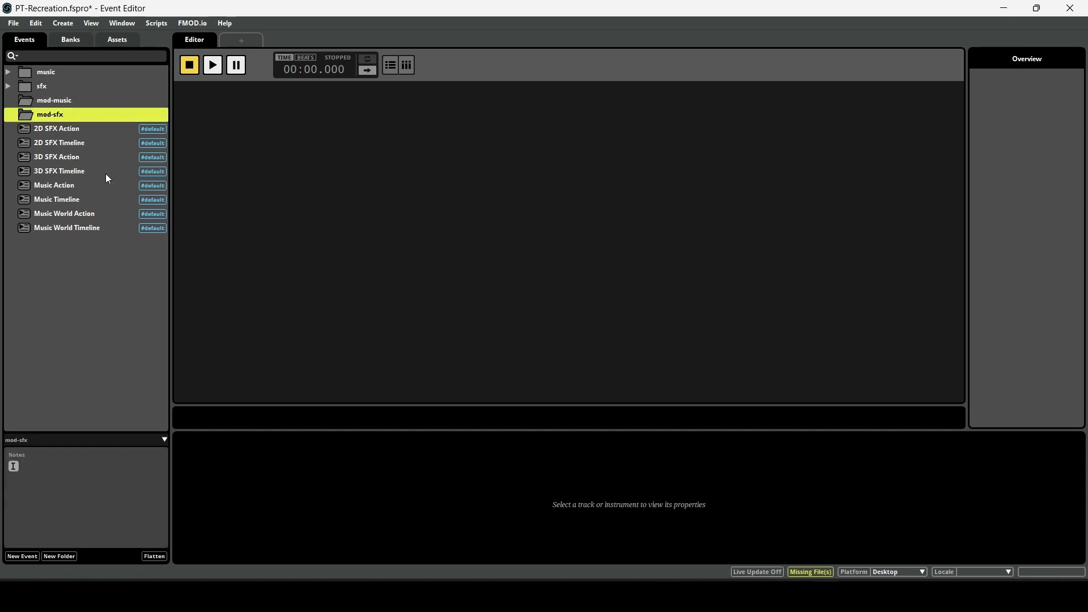
Create an event in the mod-music folder from the Music Timeline default, keep its default name and leave the playhead at the timeline start
left_click(66, 101)
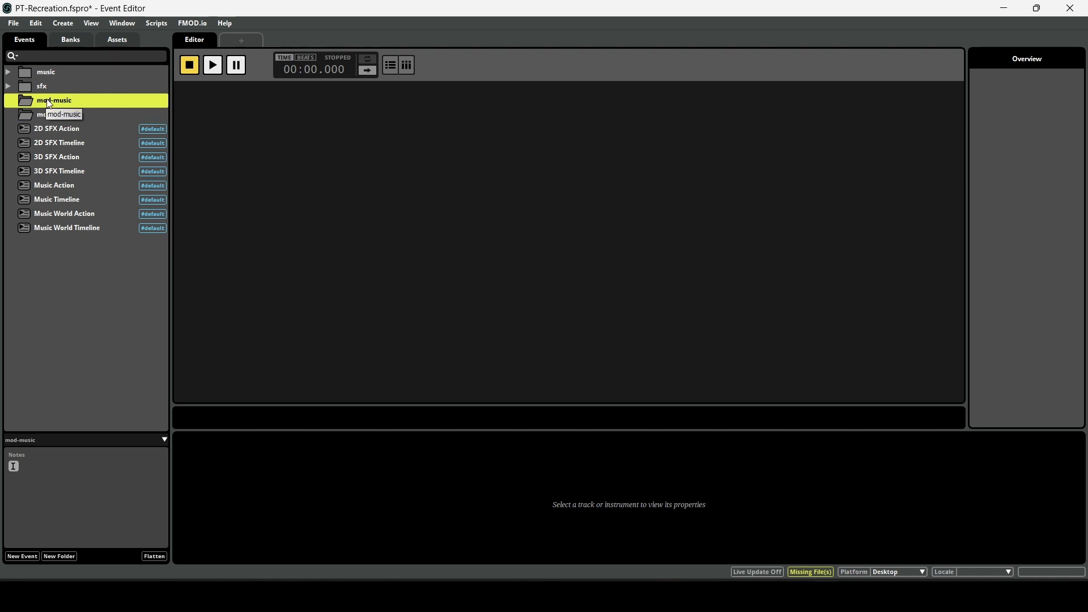
right_click(48, 101)
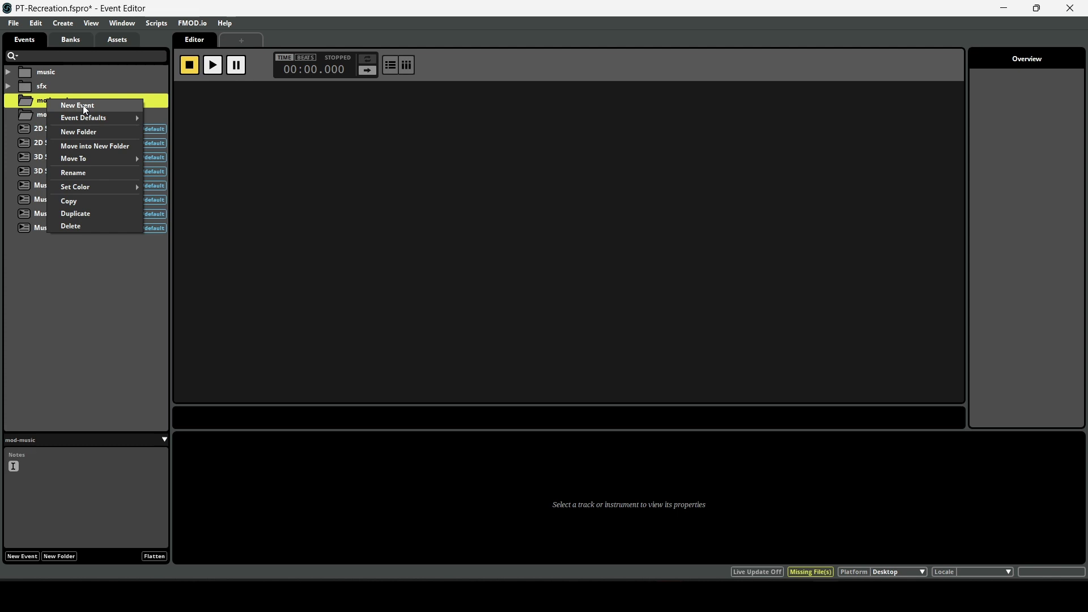
mouse_move(87, 117)
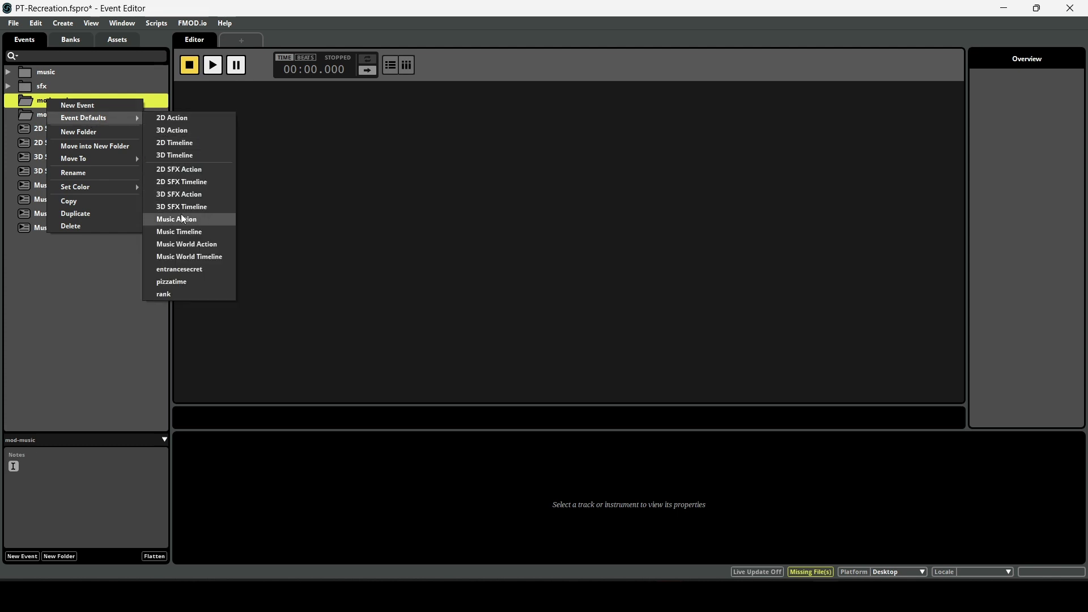
left_click(182, 230)
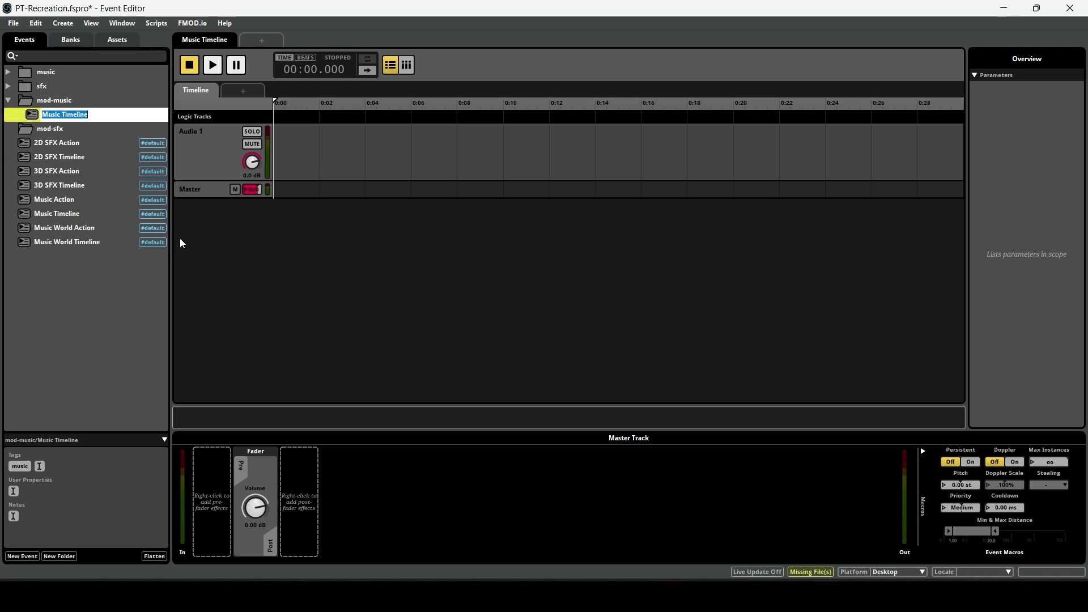
key("Return")
left_click(296, 158)
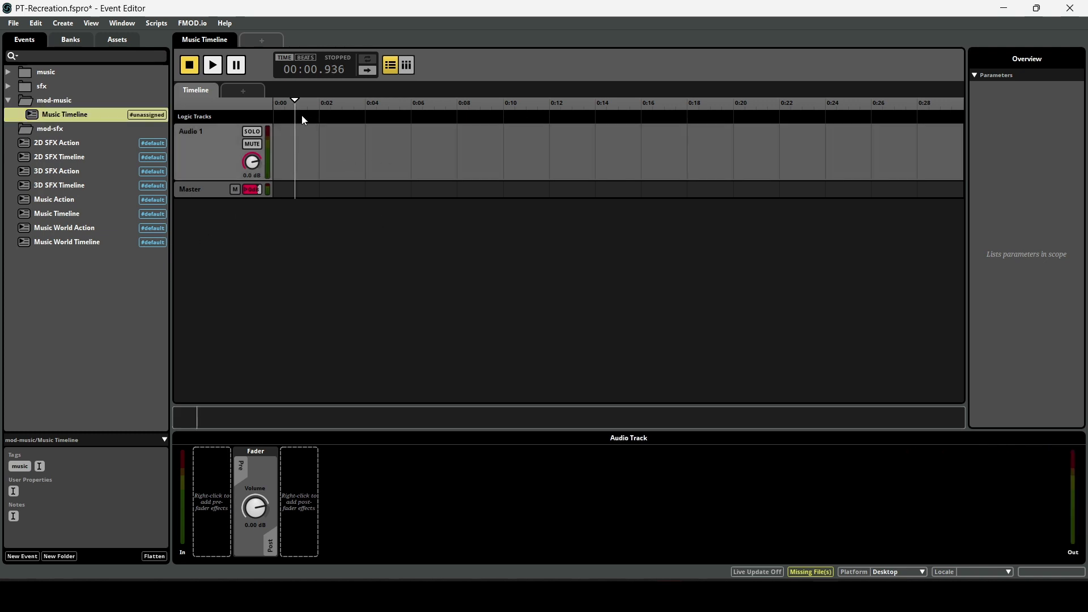
mouse_move(295, 100)
left_mouse_down()
mouse_move(689, 95)
mouse_move(153, 171)
mouse_move(505, 126)
mouse_move(55, 122)
left_mouse_up()
Assign the new Music Timeline event in the mod-music folder to the mod-music bank
right_click(65, 114)
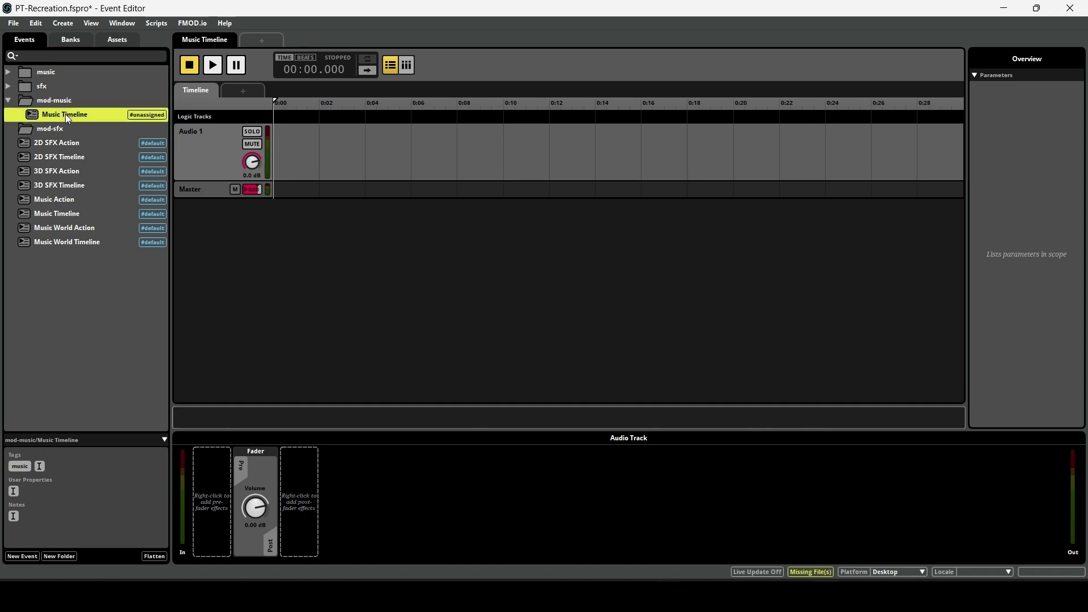
left_click(134, 114)
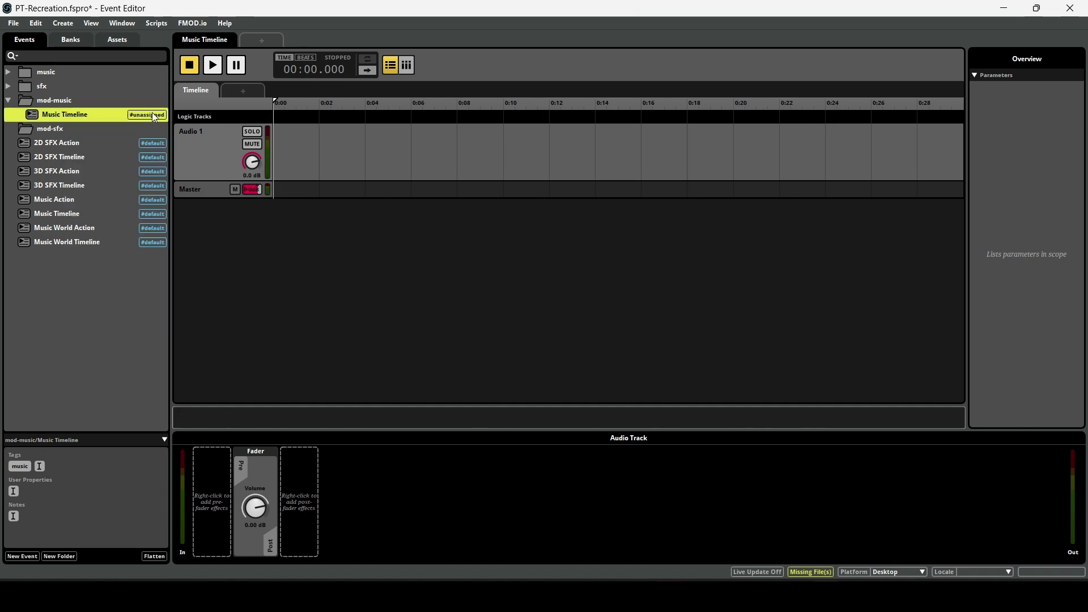
right_click(156, 115)
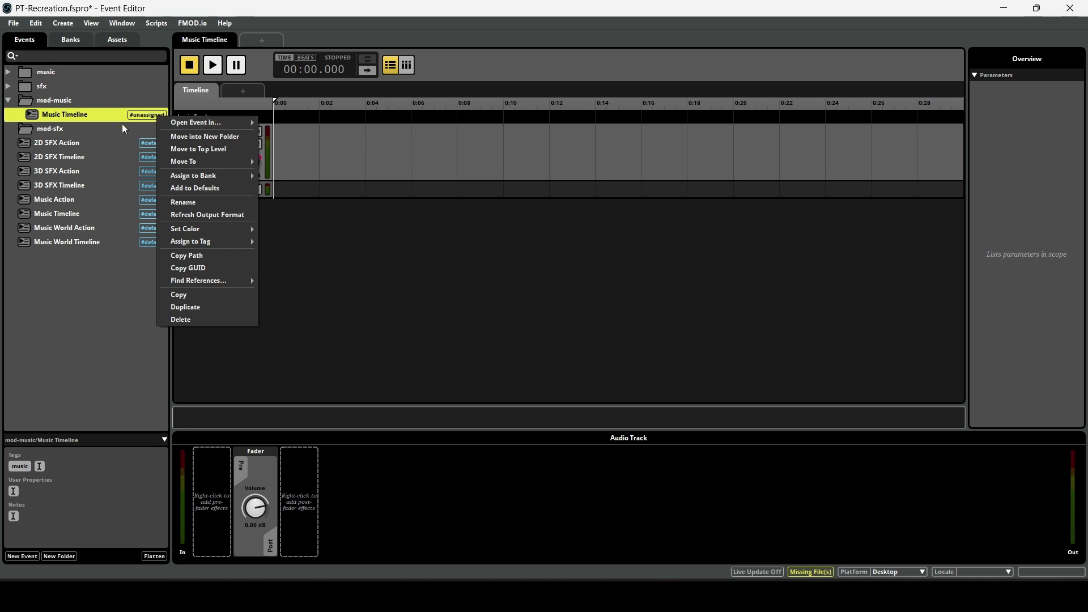
mouse_move(226, 241)
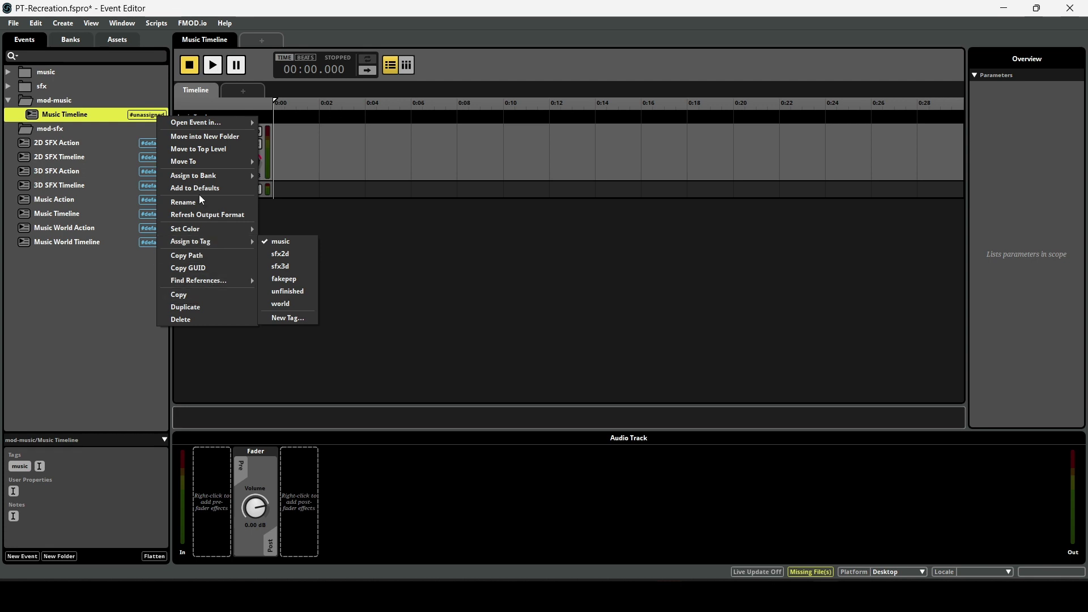
mouse_move(200, 176)
mouse_move(278, 177)
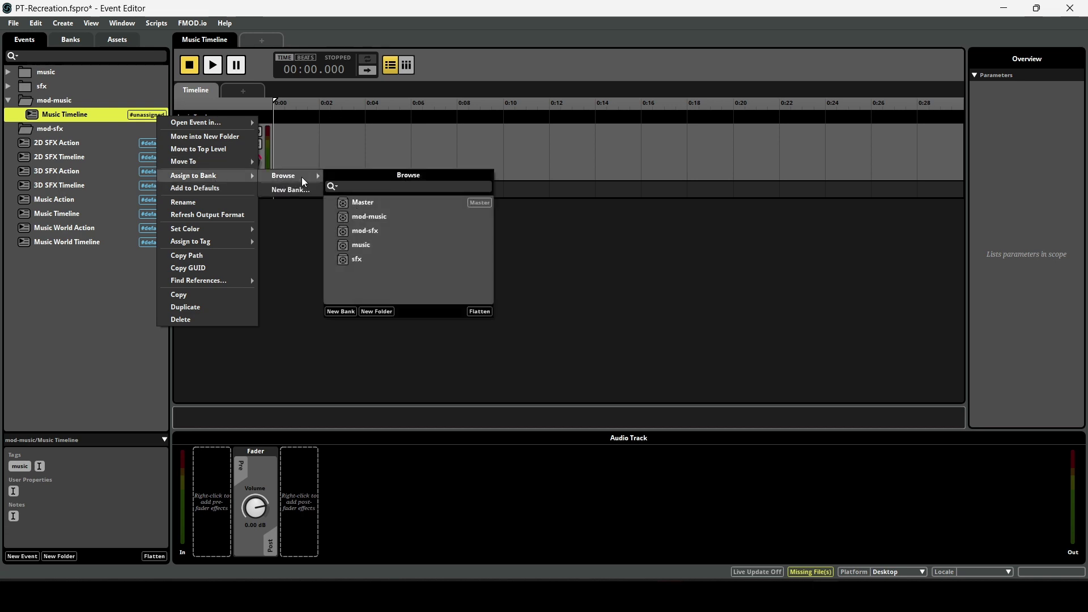
left_click(359, 219)
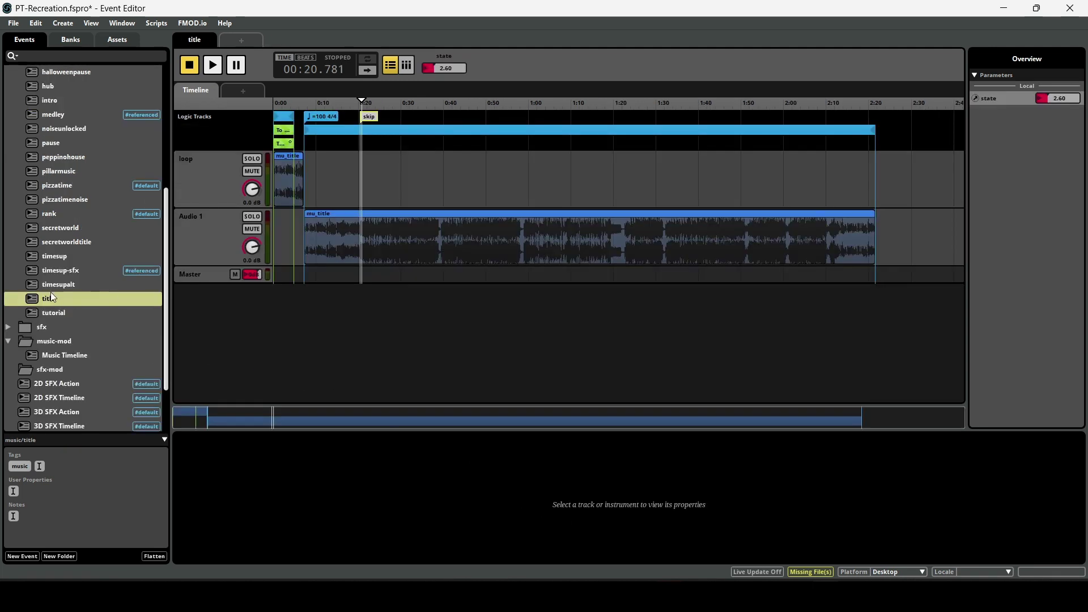
Inspect the title event's two mu_title instruments on the loop and Audio 1 tracks, and play the event from its start
scroll(51, 297, "down", 2)
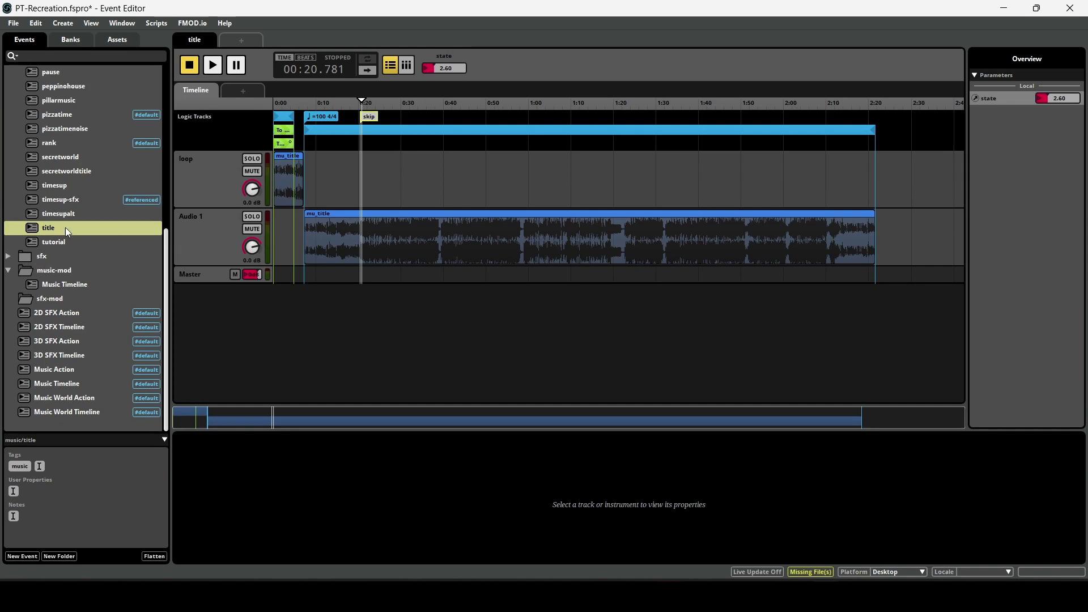
left_click_drag(363, 106, 292, 103)
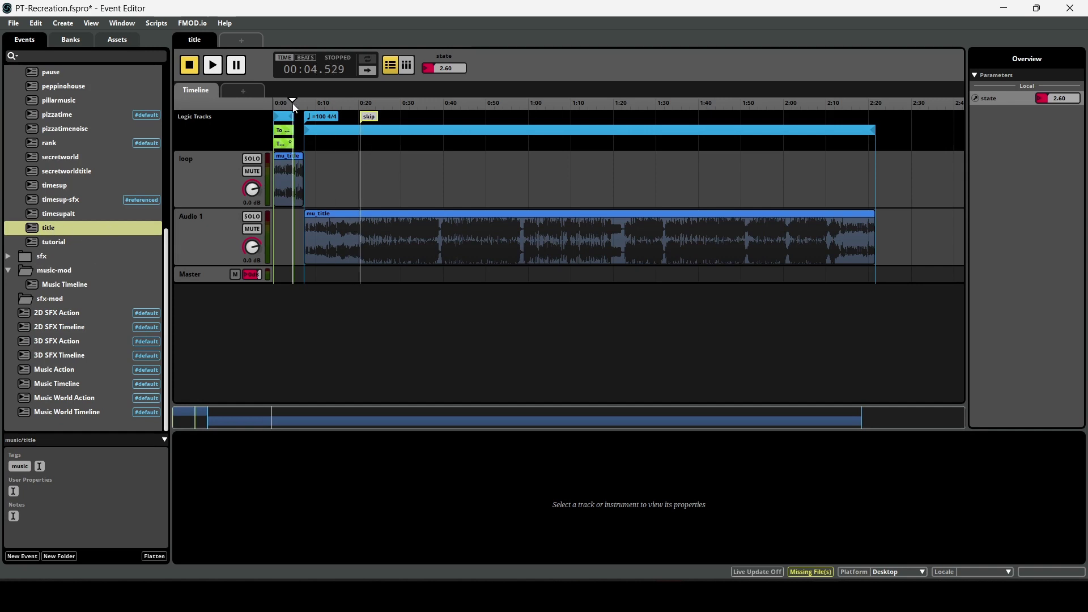
left_click(278, 181)
left_click(429, 240)
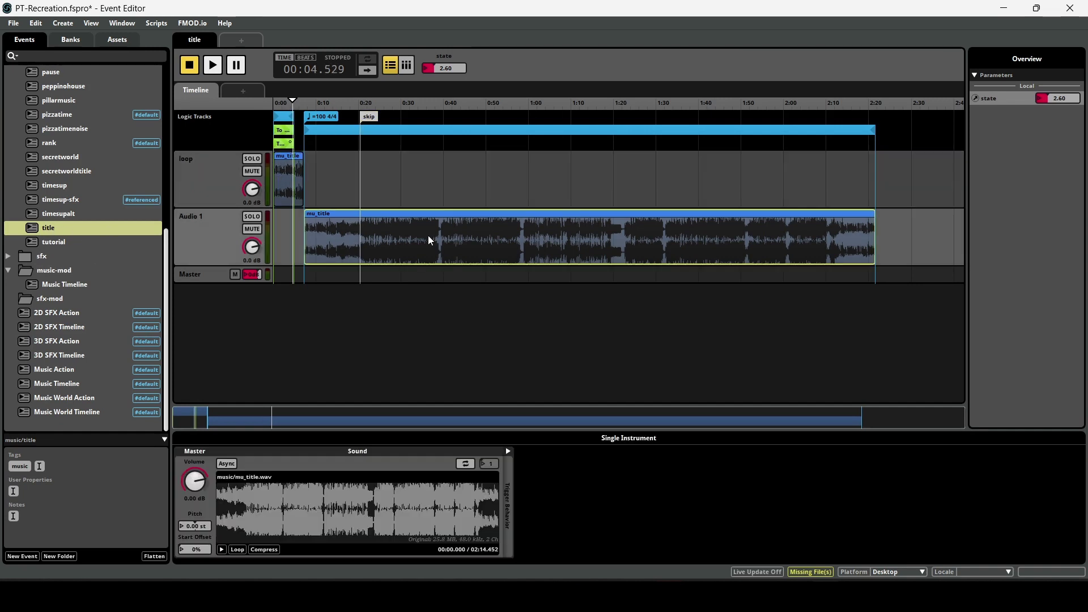
left_click_drag(291, 98, 267, 104)
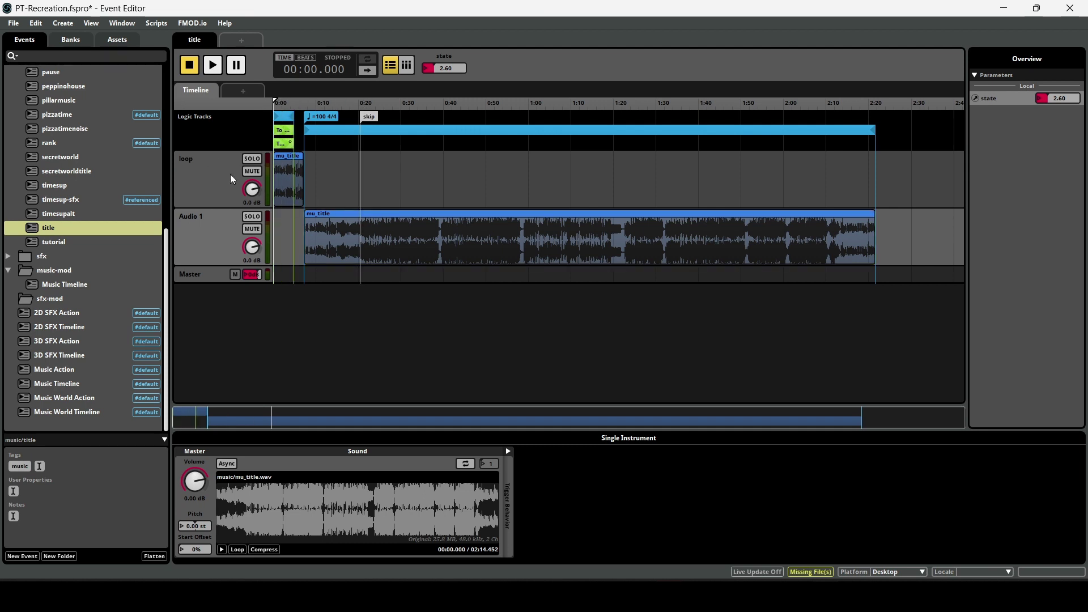
left_click(208, 64)
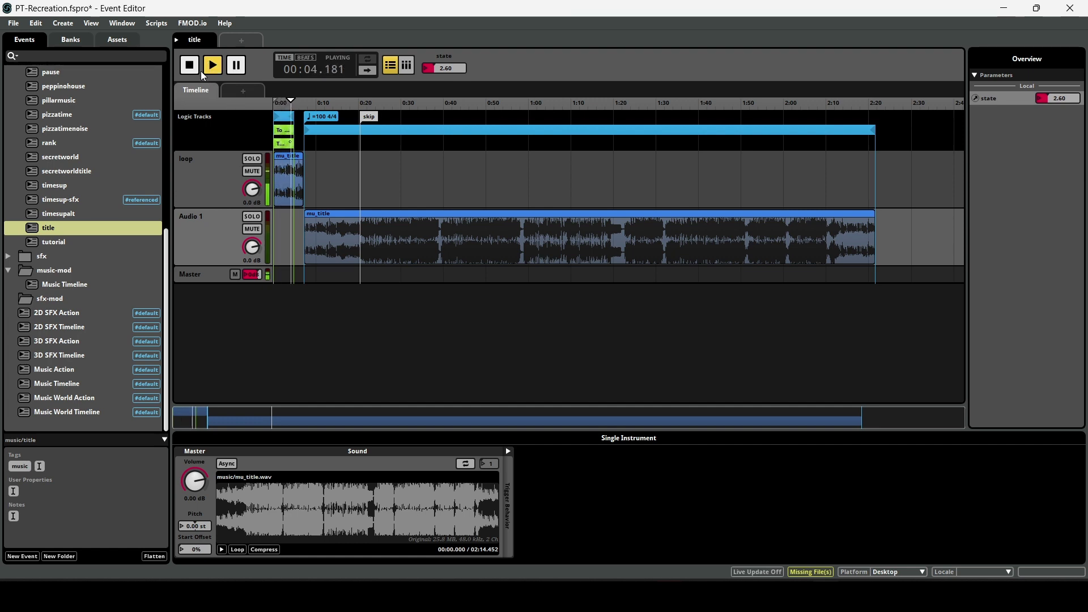
left_click(192, 66)
left_click_drag(284, 105, 254, 104)
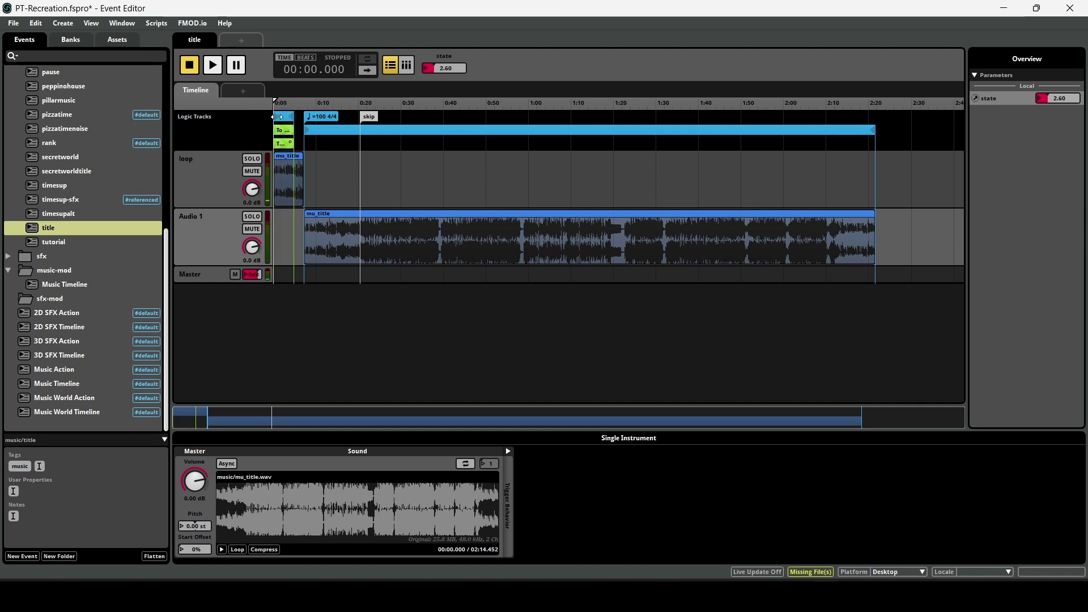
Check the conditions of the transition region leading to skip, set the state parameter to 1.00 and play the title event from its start
left_click(283, 132)
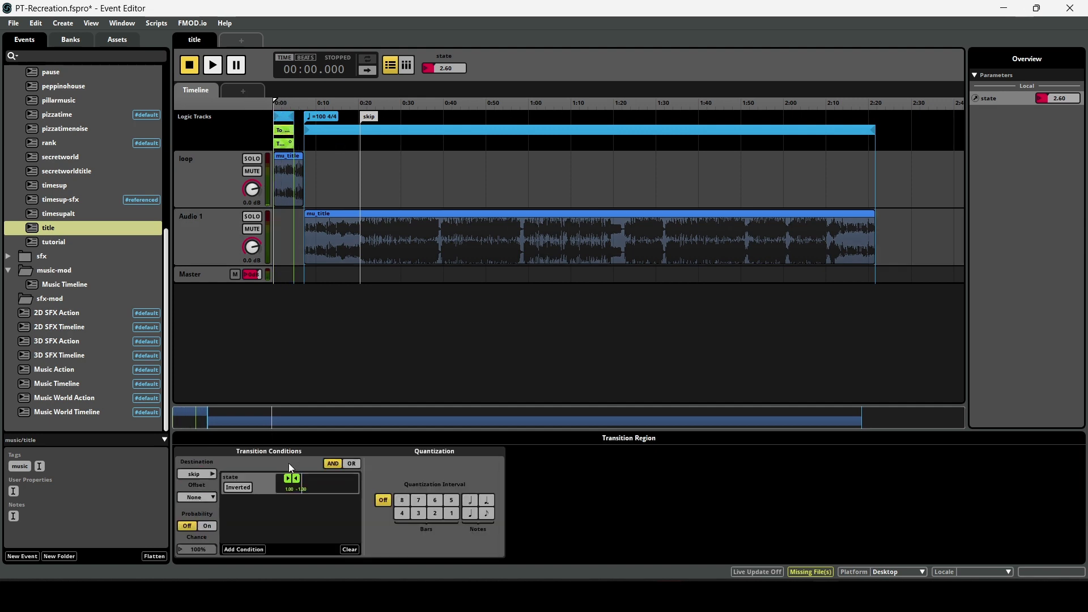
mouse_move(275, 101)
left_mouse_down()
mouse_move(298, 104)
mouse_move(285, 101)
left_mouse_up()
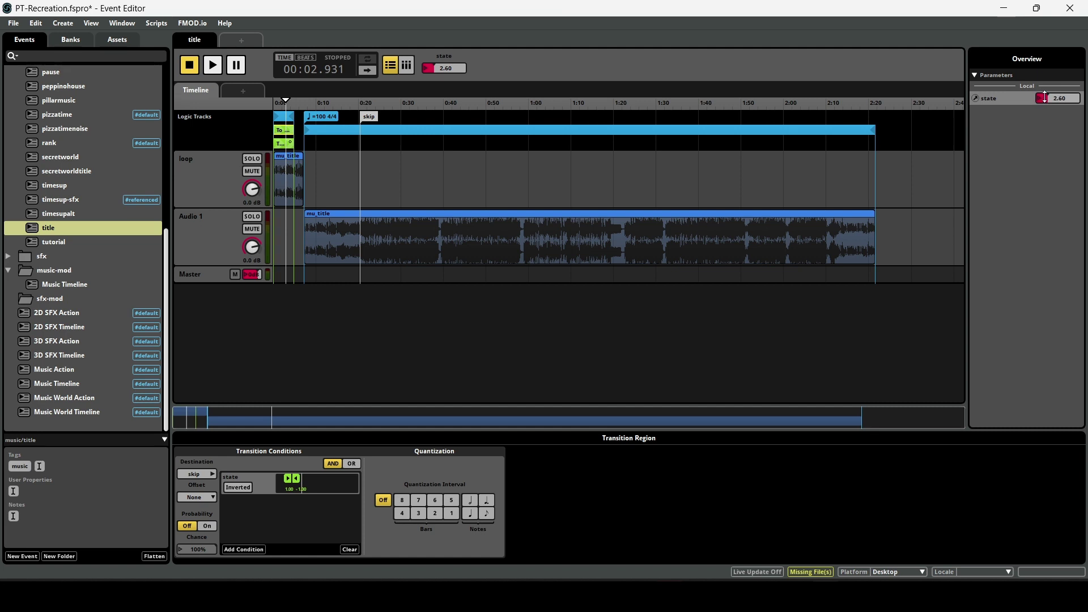
left_click_drag(1058, 98, 1057, 105)
left_click_drag(290, 101, 258, 98)
left_click(213, 65)
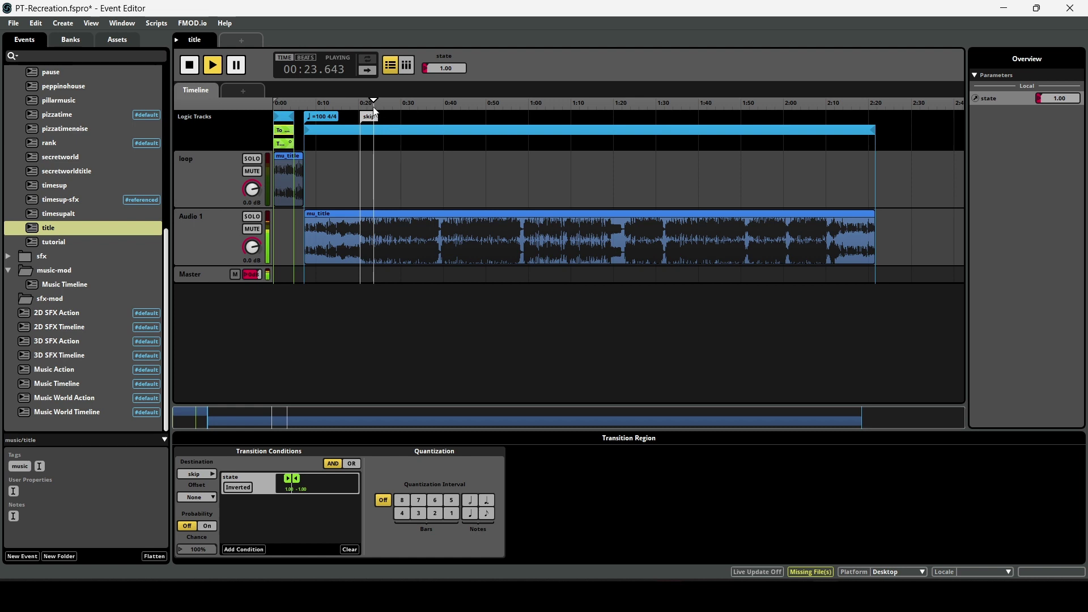
left_click(190, 64)
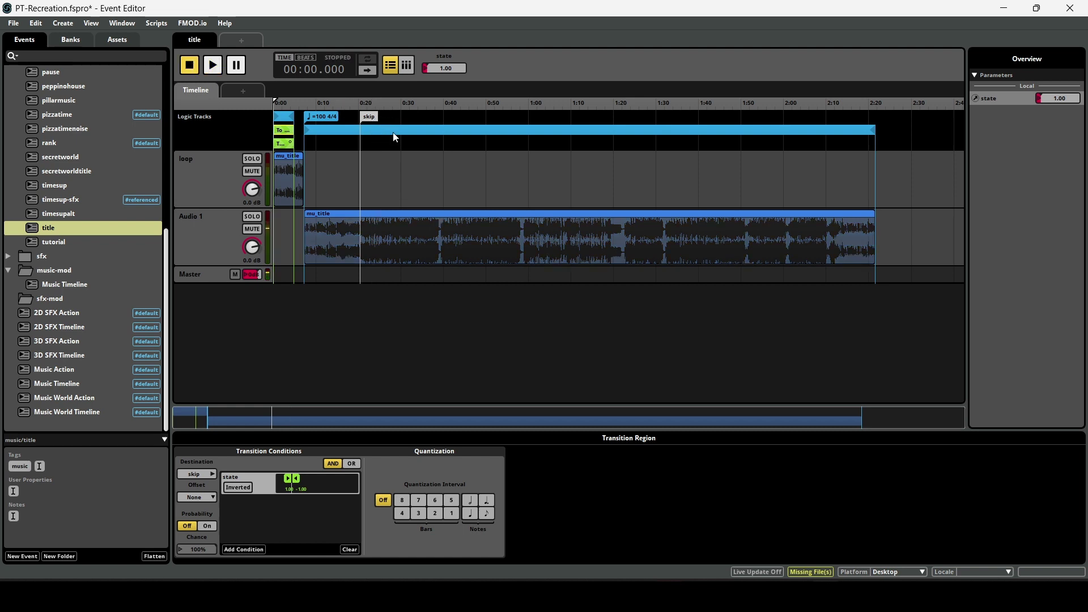
Examine the title event's skip marker and the destinations and conditions of its two transition regions
left_click(365, 116)
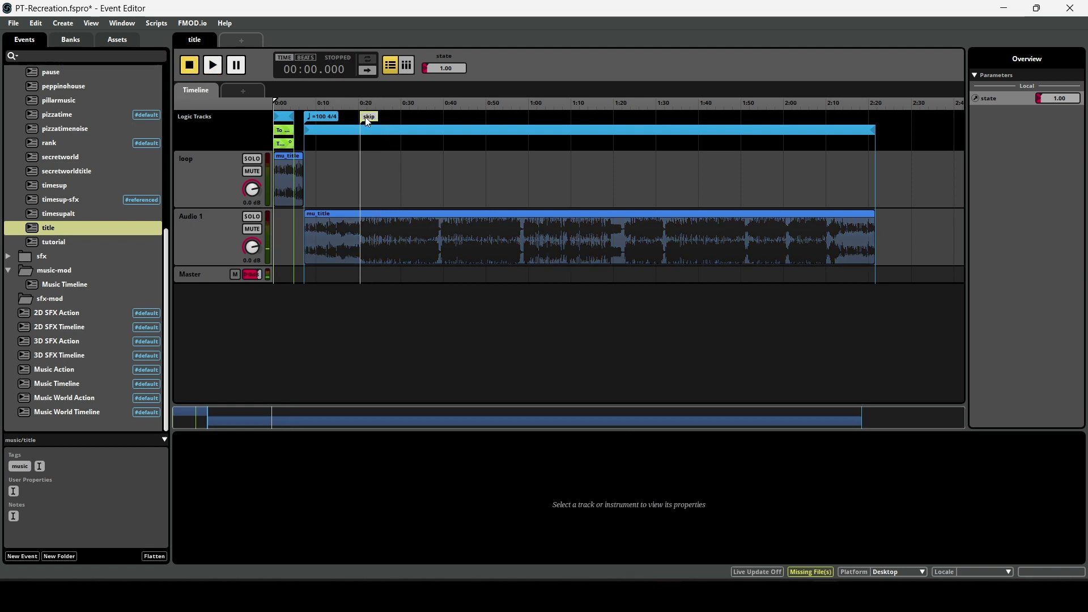
left_click(288, 144)
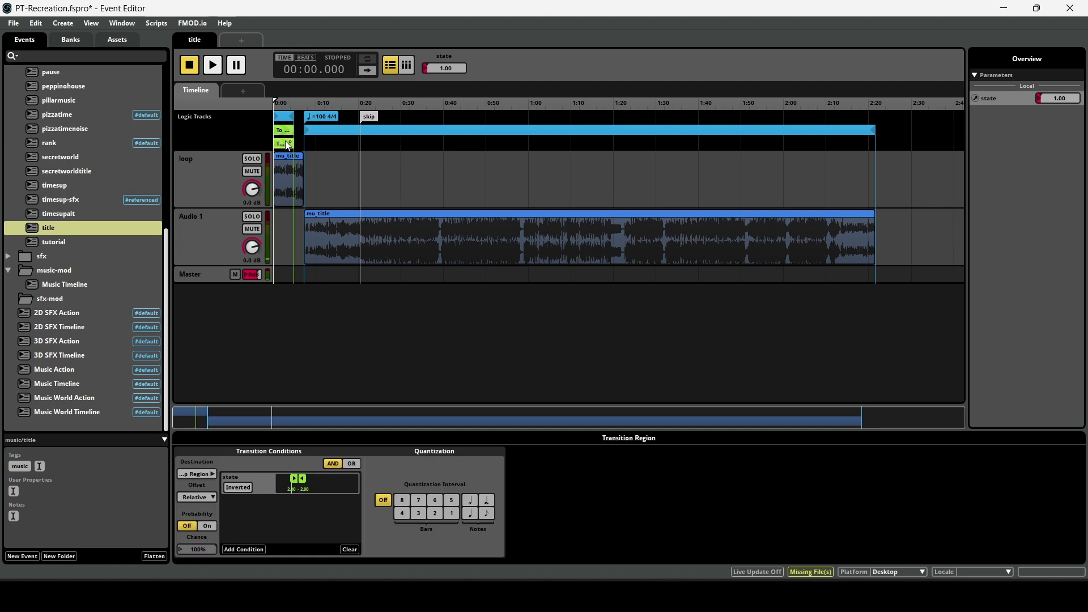
left_click(283, 130)
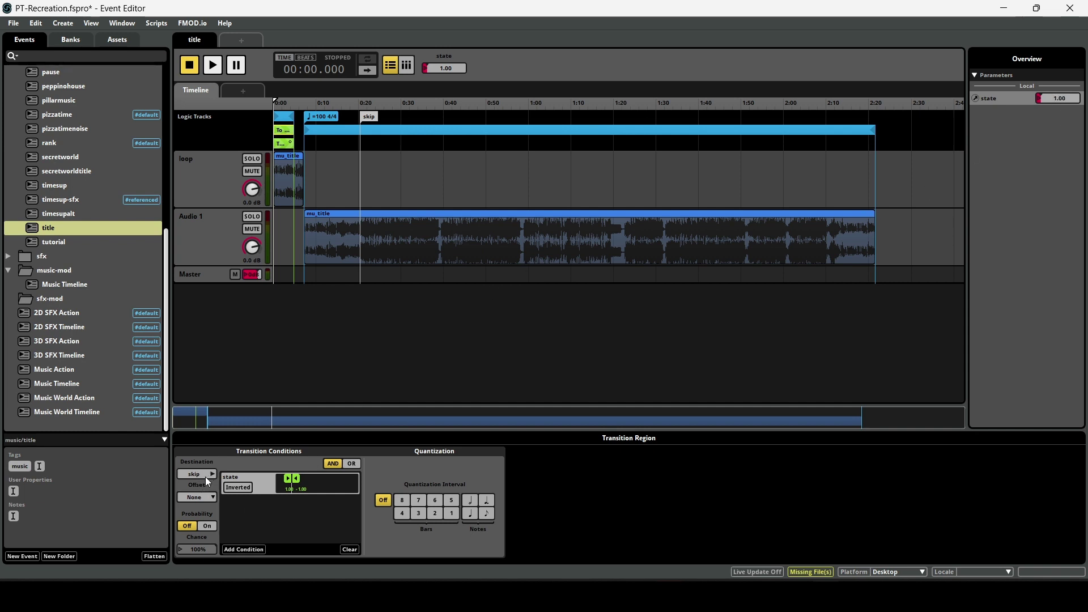
left_click(365, 118)
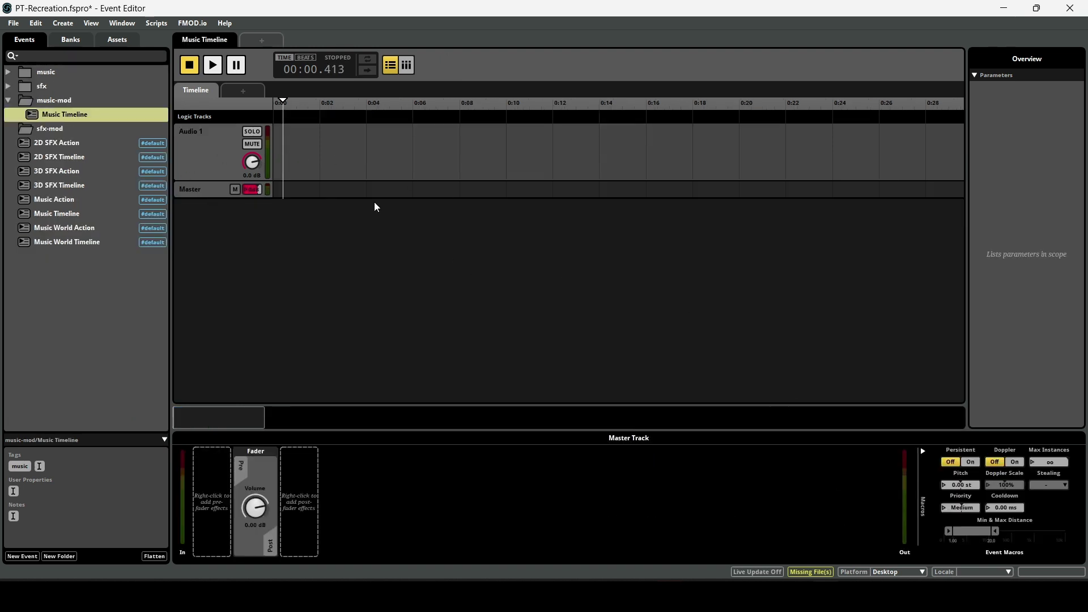
Add the Stardust Speedway Zone Act 2 MP3 from the pizza tower moddingg folder in Downloads to the Audio 1 track, starting at 0:00
key("super+e")
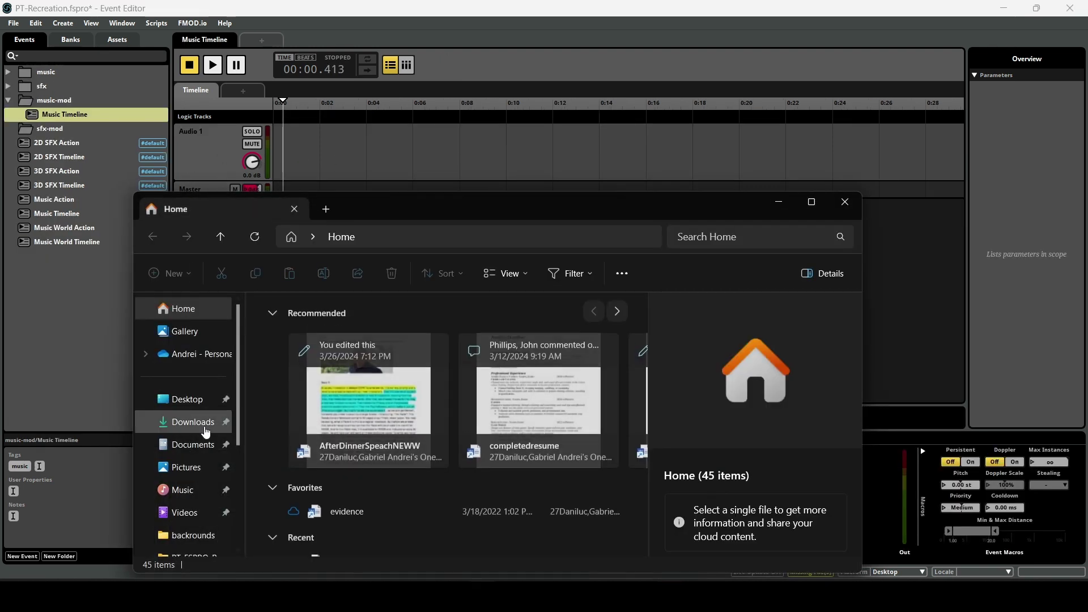
left_click(193, 422)
left_click_drag(387, 208, 341, 348)
double_click(305, 409)
left_click_drag(305, 474, 304, 144)
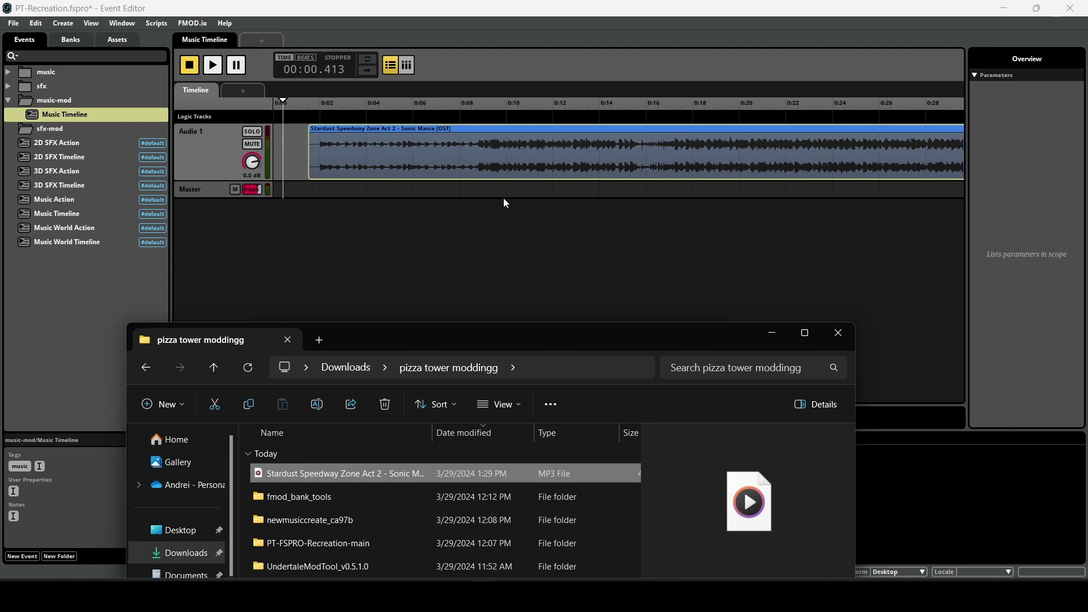
left_click(839, 335)
left_click_drag(454, 165, 395, 150)
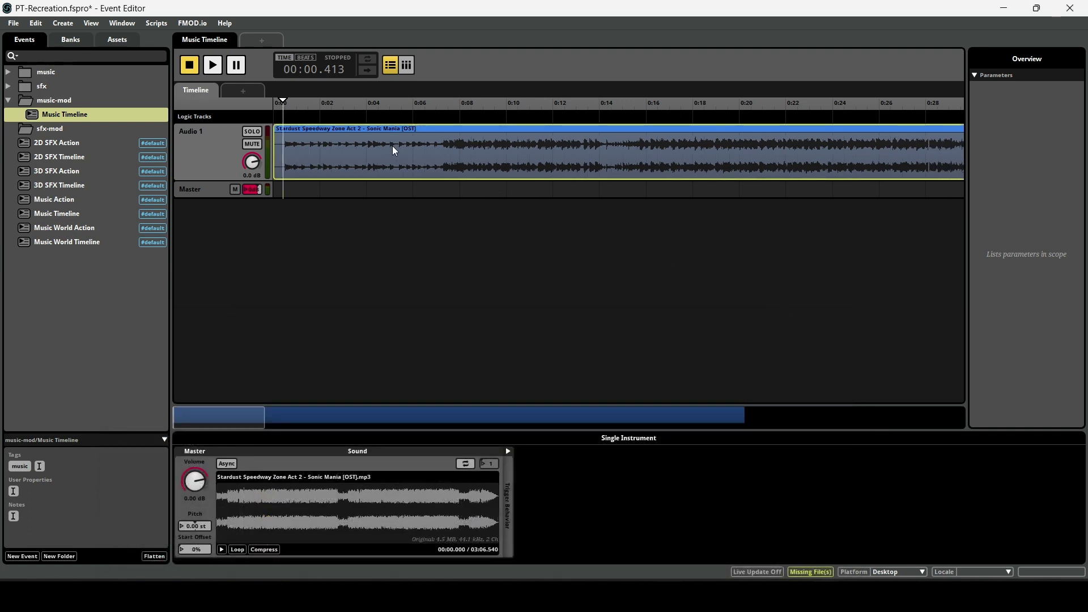
Add a loop region about 2 seconds long near 0:02 on the logic tracks and play the event from its beginning
left_click_drag(289, 105, 403, 111)
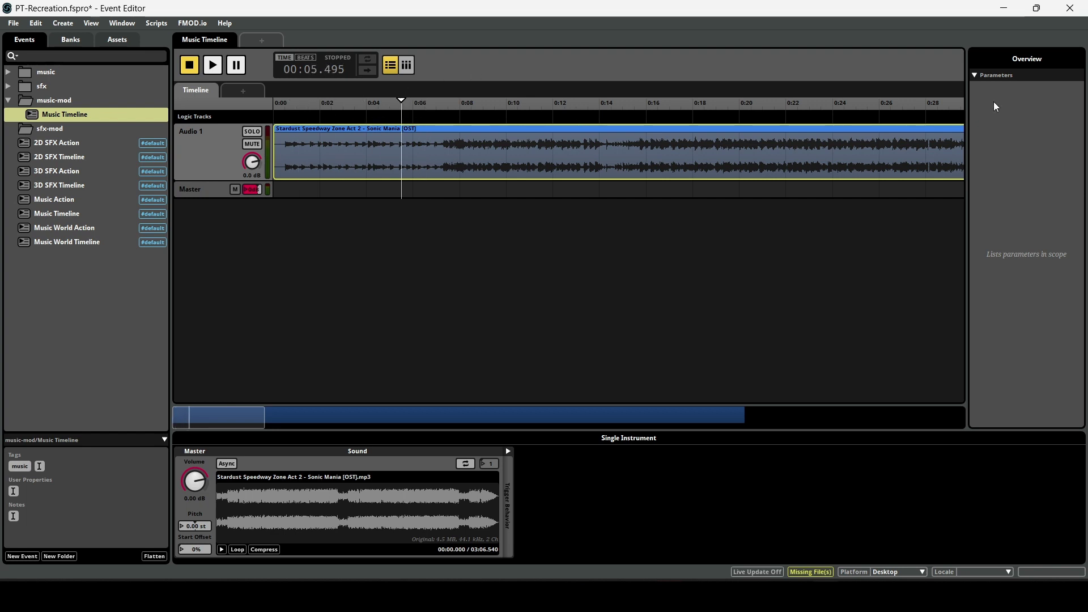
right_click(369, 117)
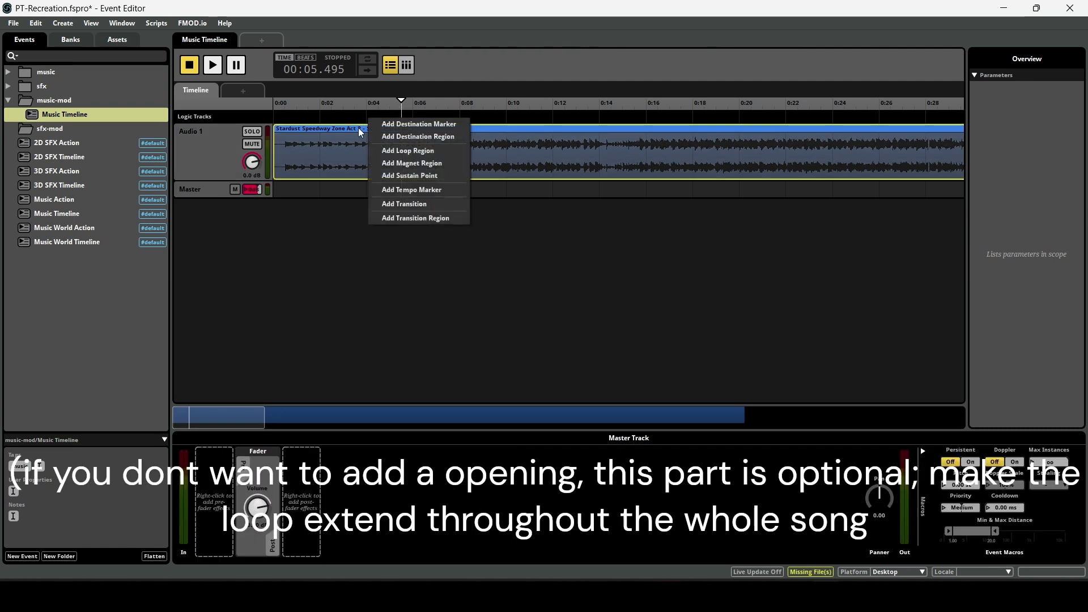
left_click(407, 151)
left_click_drag(394, 120, 258, 85)
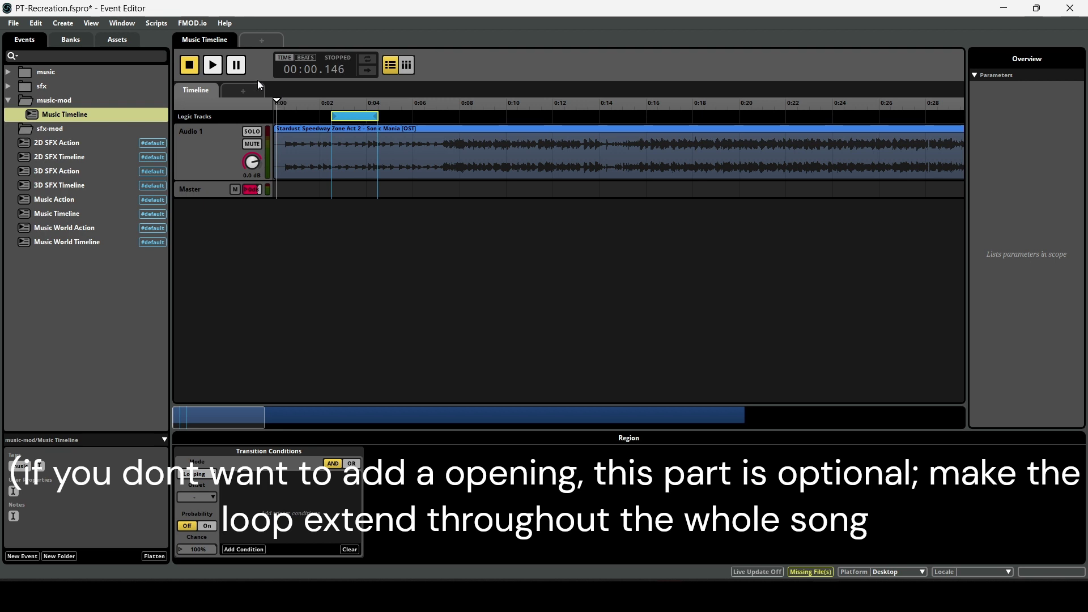
left_click(216, 65)
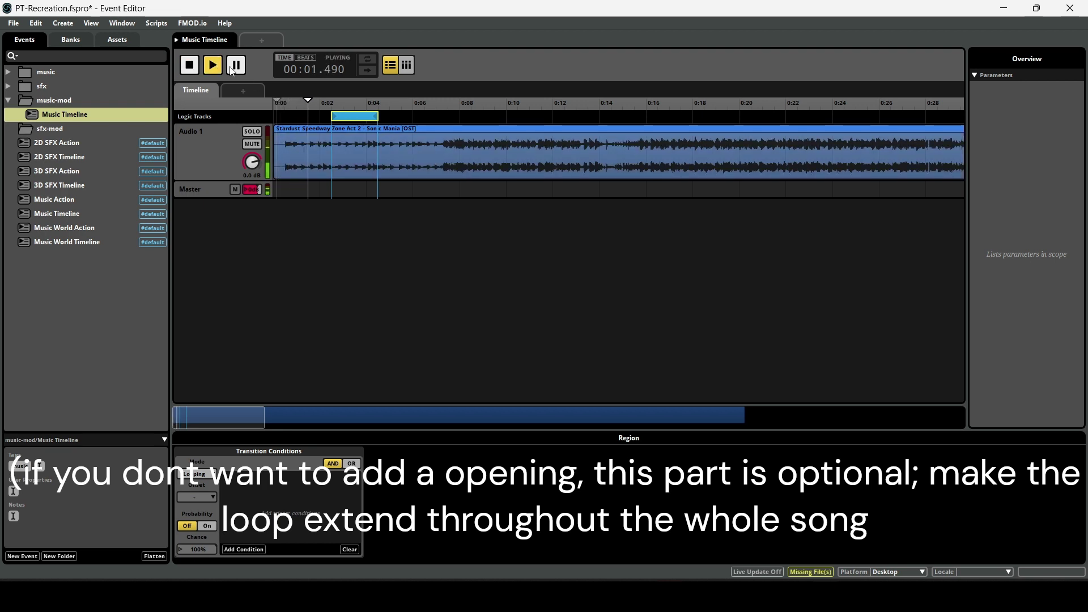
left_click(212, 66)
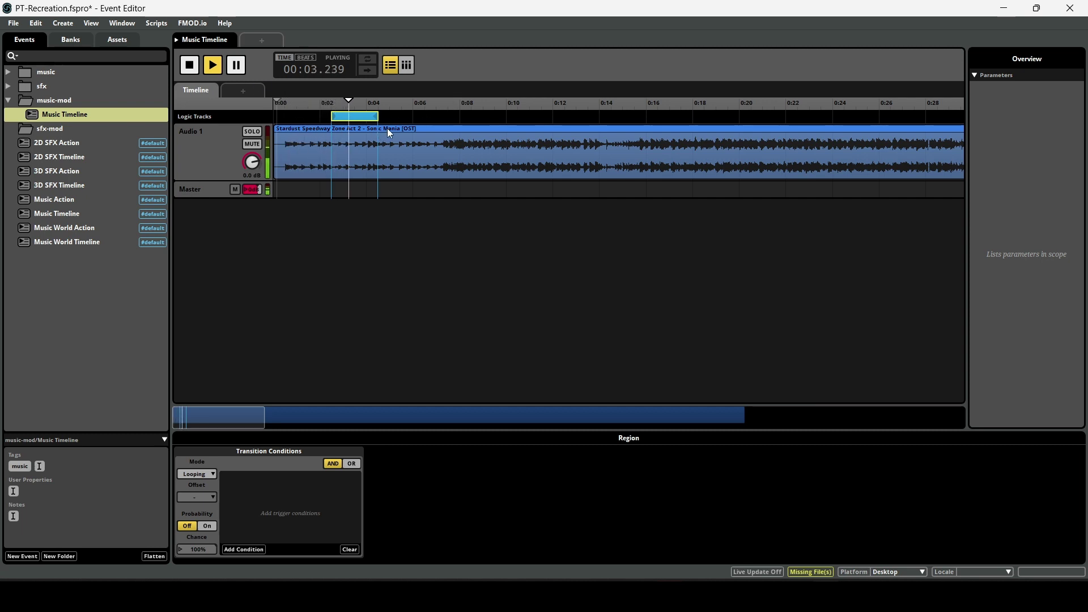
left_click(211, 64)
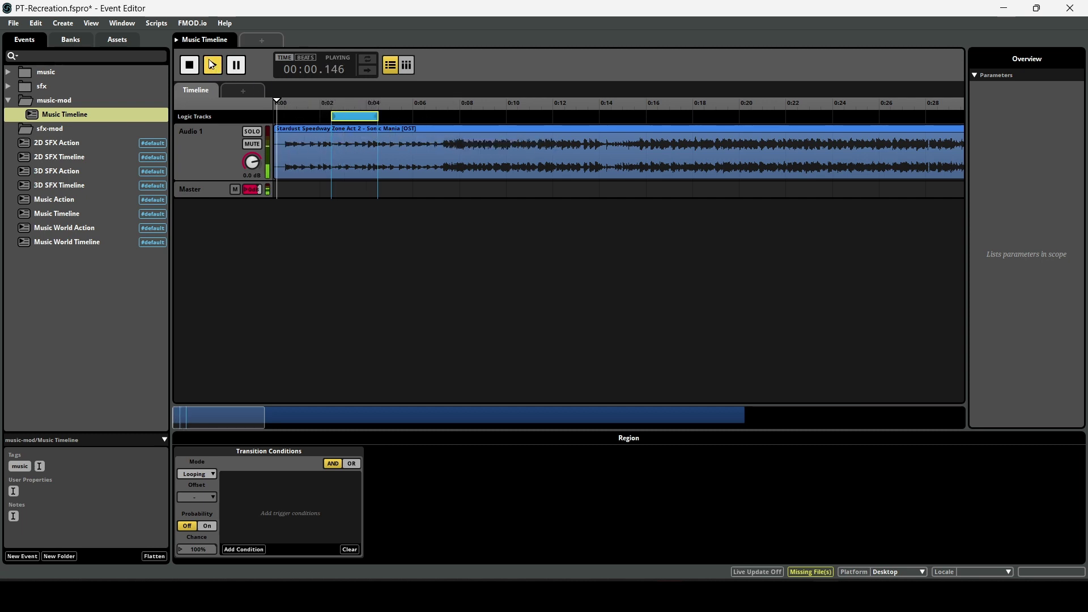
Stretch the loop region to span about 0:00.5 to 0:04.2, playing the opening to test the loop
key("space")
left_click_drag(377, 115, 289, 112)
key("space")
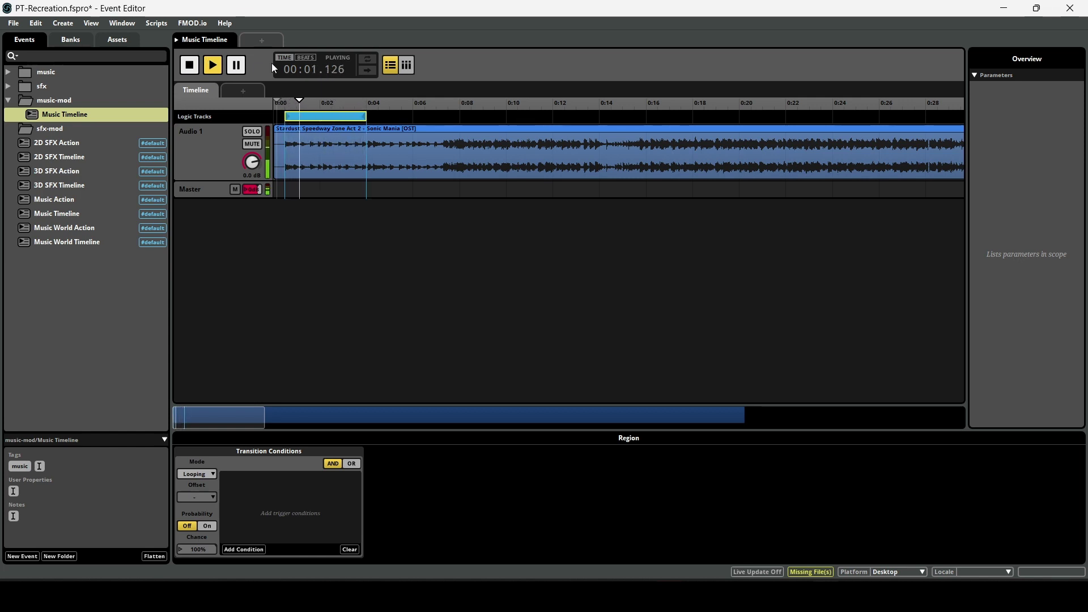
left_click(189, 65)
left_click_drag(368, 119, 372, 118)
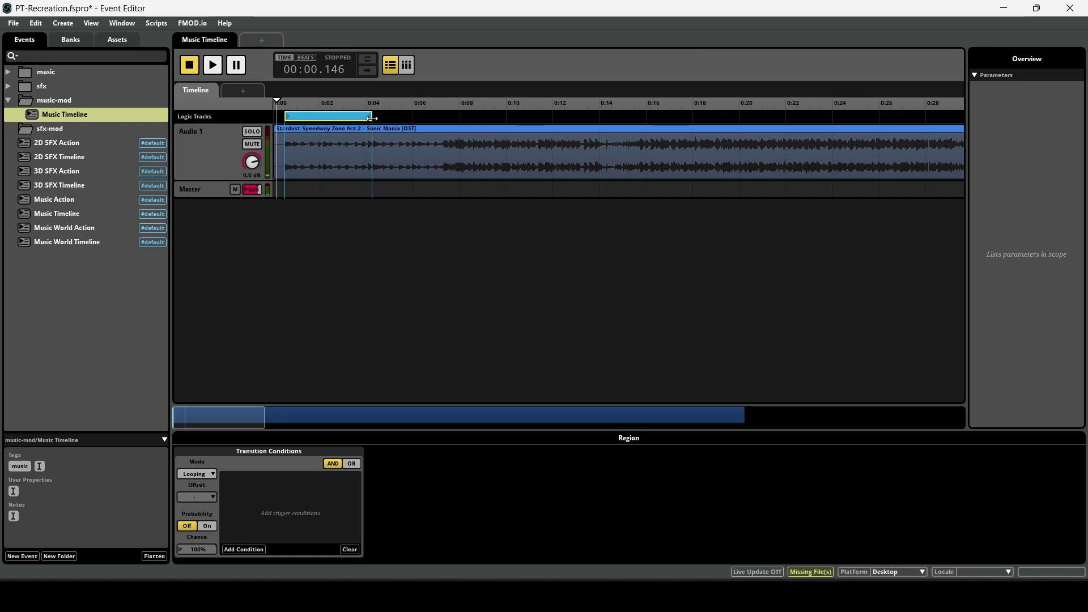
Fine-tune the end of the opening loop region to about 0:04.3 and play the event from the start
scroll(398, 140, "up", 5)
left_click_drag(501, 419, 189, 417)
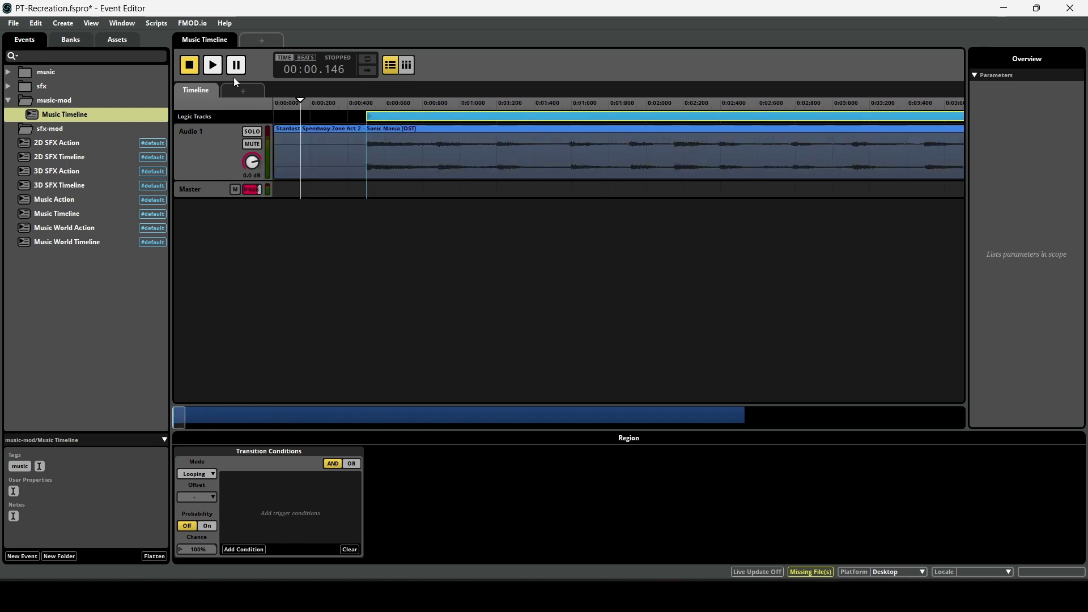
scroll(315, 323, "down", 2)
left_click(212, 68)
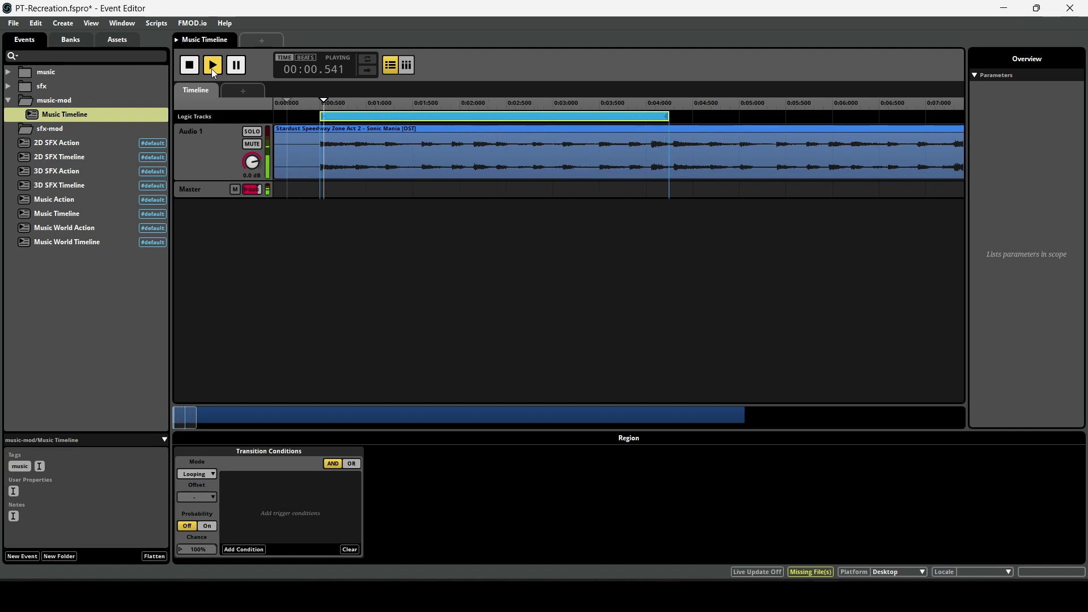
left_click(191, 65)
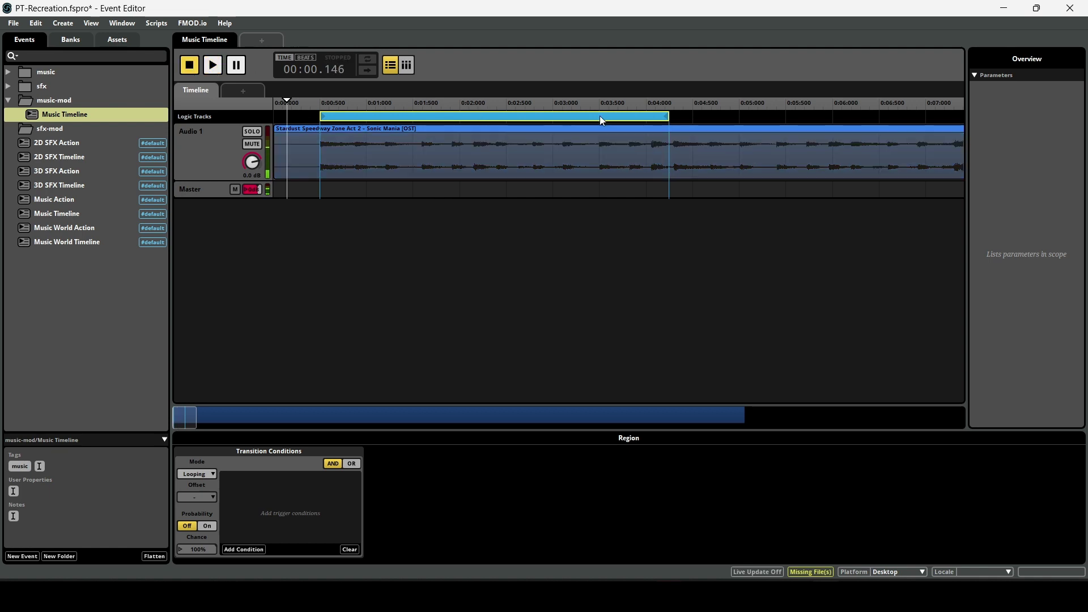
left_click(669, 119)
left_click_drag(669, 115, 675, 116)
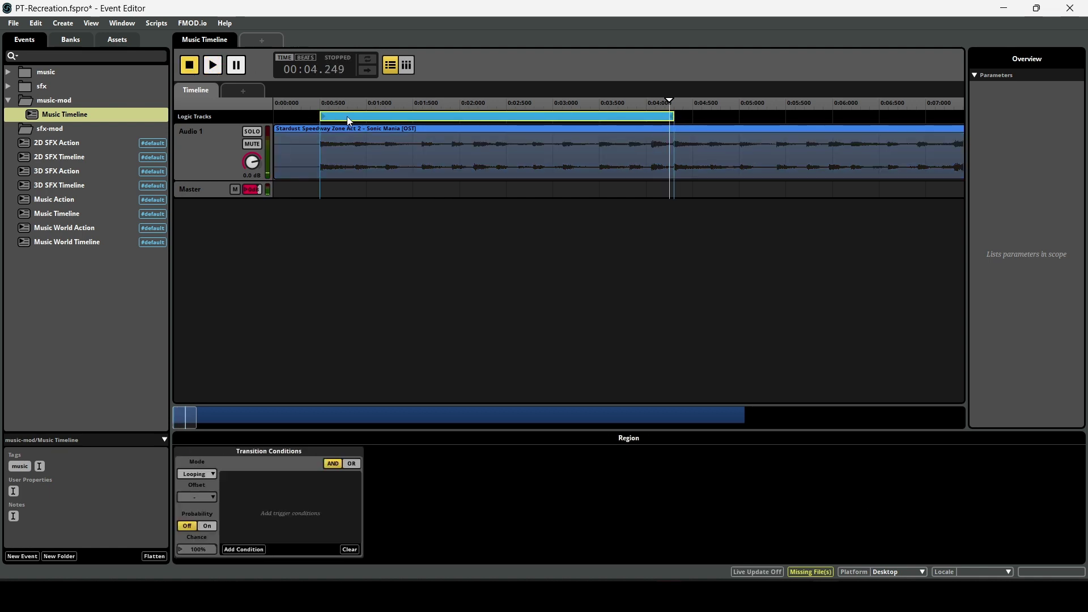
left_click(274, 118)
left_click(214, 66)
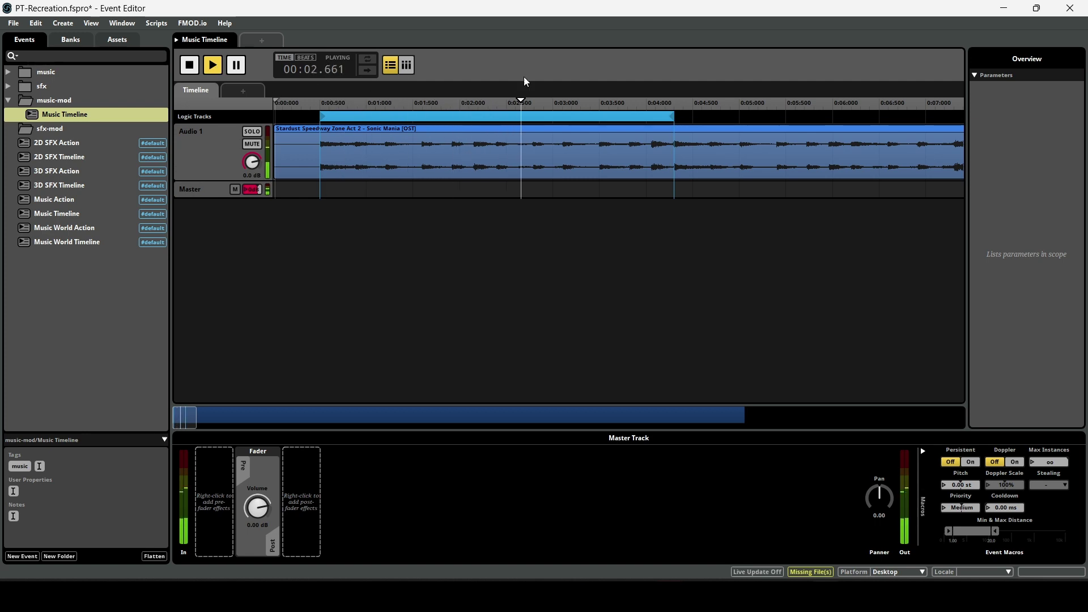
left_click(190, 65)
Add a second loop region about 2 seconds long, starting at about 0:09 on the logic tracks
left_click_drag(511, 424, 544, 405)
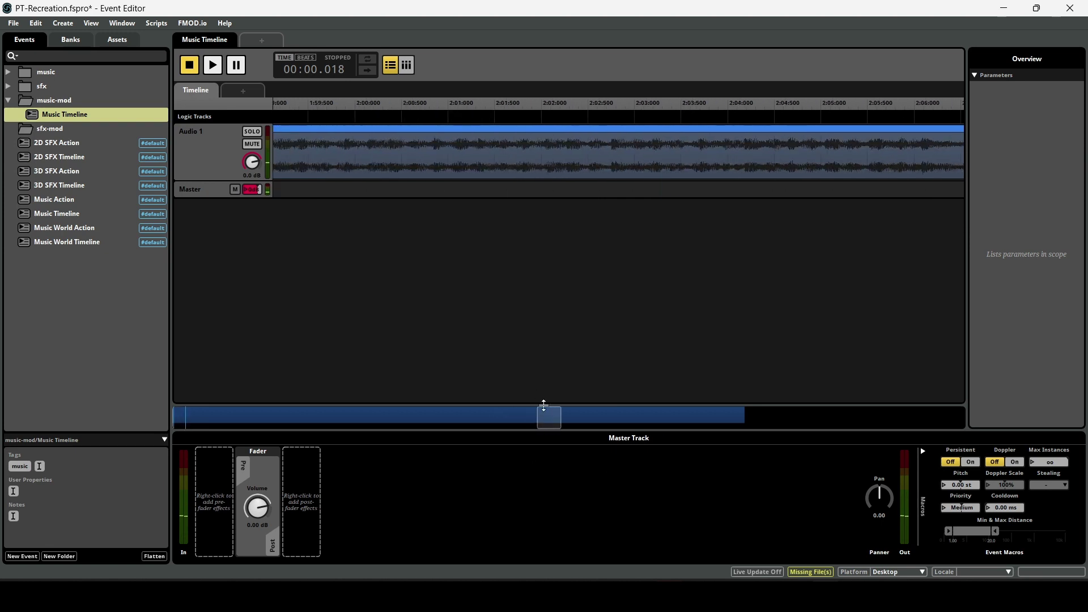
scroll(379, 166, "down", 6)
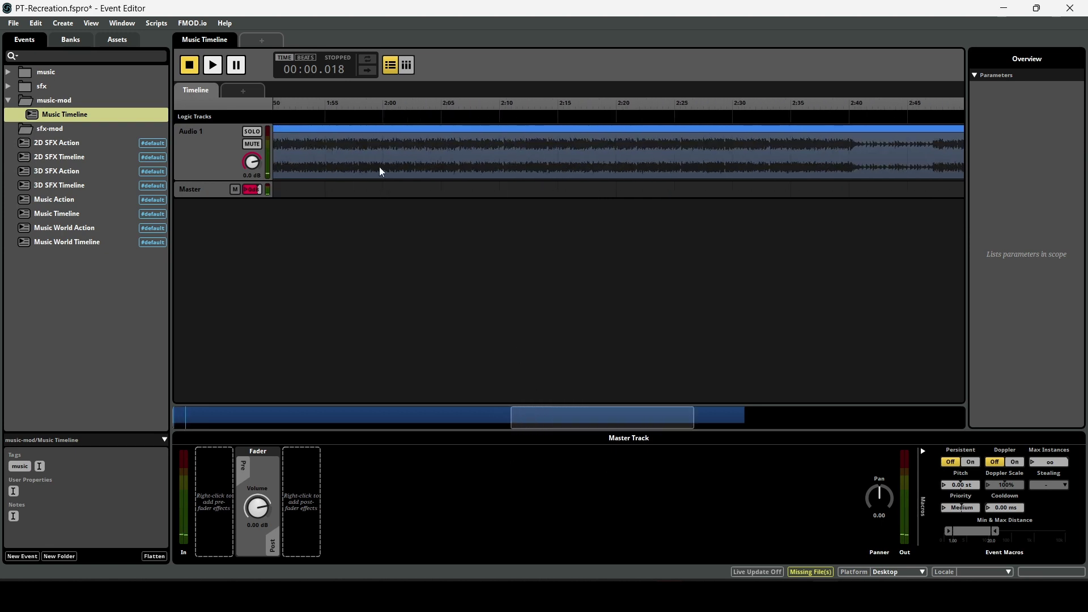
scroll(317, 154, "up", 3)
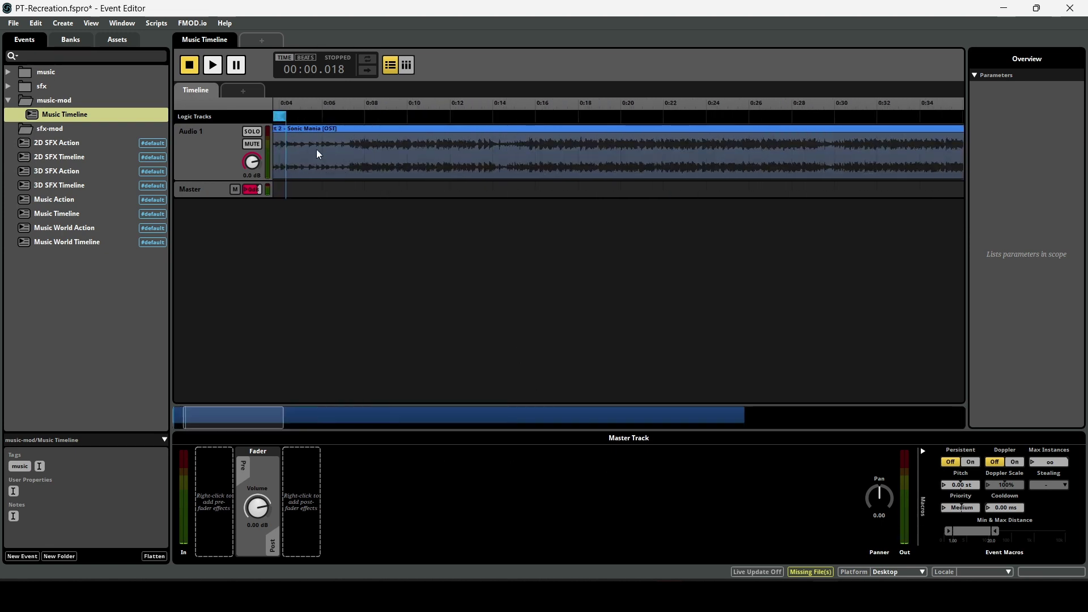
left_click_drag(288, 417, 223, 418)
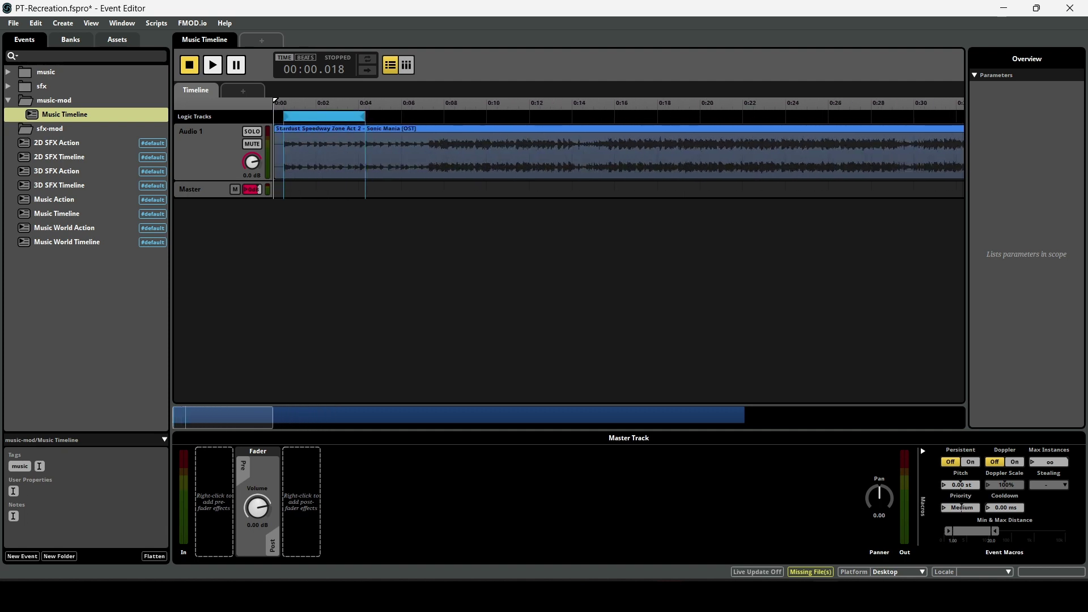
right_click(423, 117)
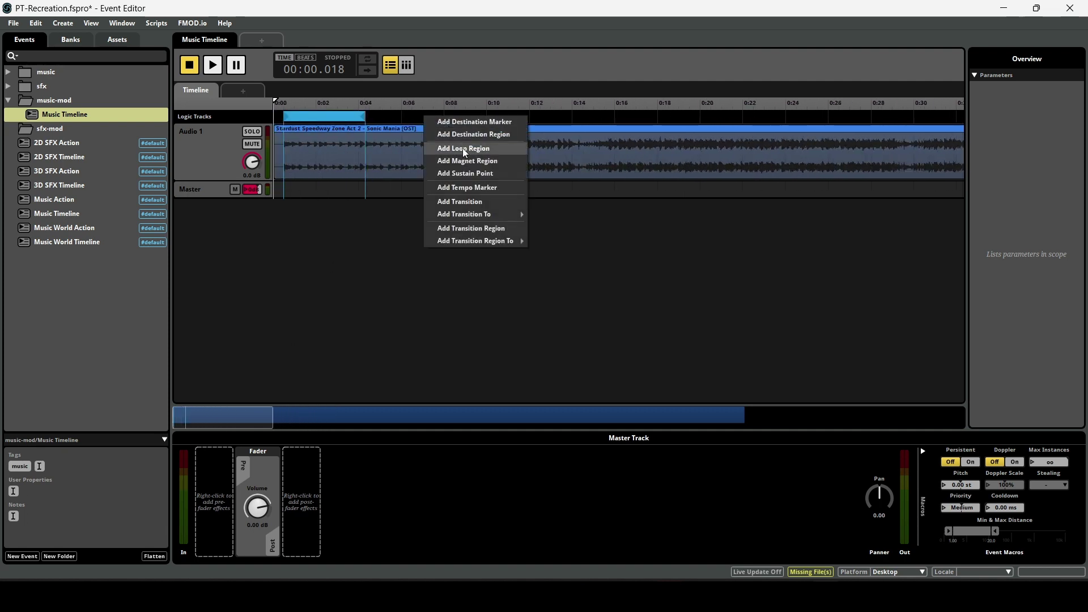
left_click(462, 148)
left_click_drag(453, 117, 497, 119)
Play the song from about 0:06.9 and set the second loop region's start to about 0:07.3, where the main section begins
left_click(433, 114)
left_click(420, 116)
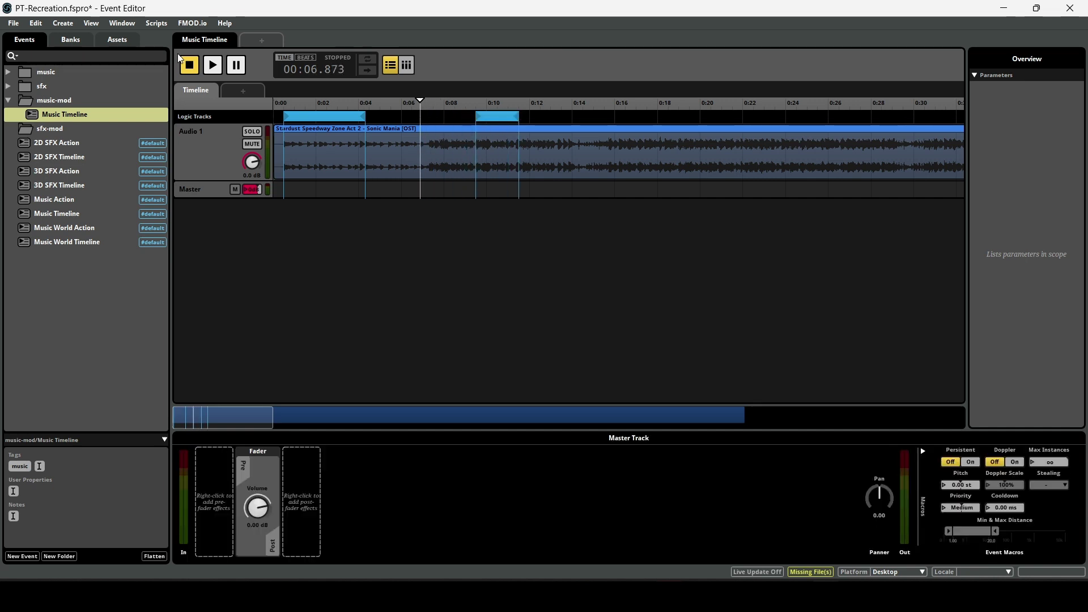
left_click(214, 67)
left_click(215, 69)
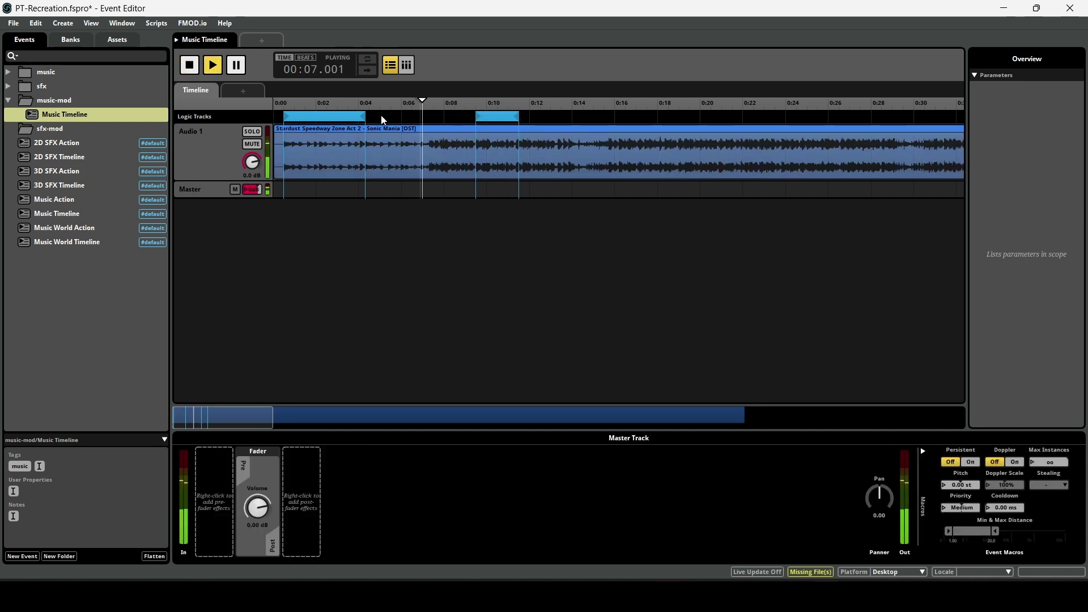
key("space")
left_click(494, 118)
left_click_drag(476, 116, 431, 113)
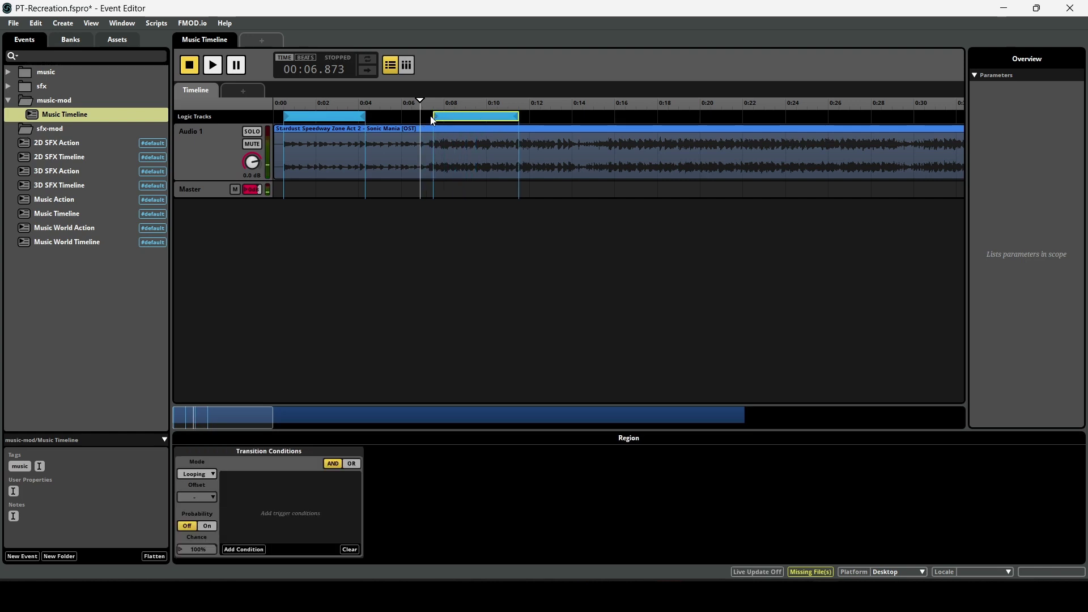
scroll(431, 118, "up", 10)
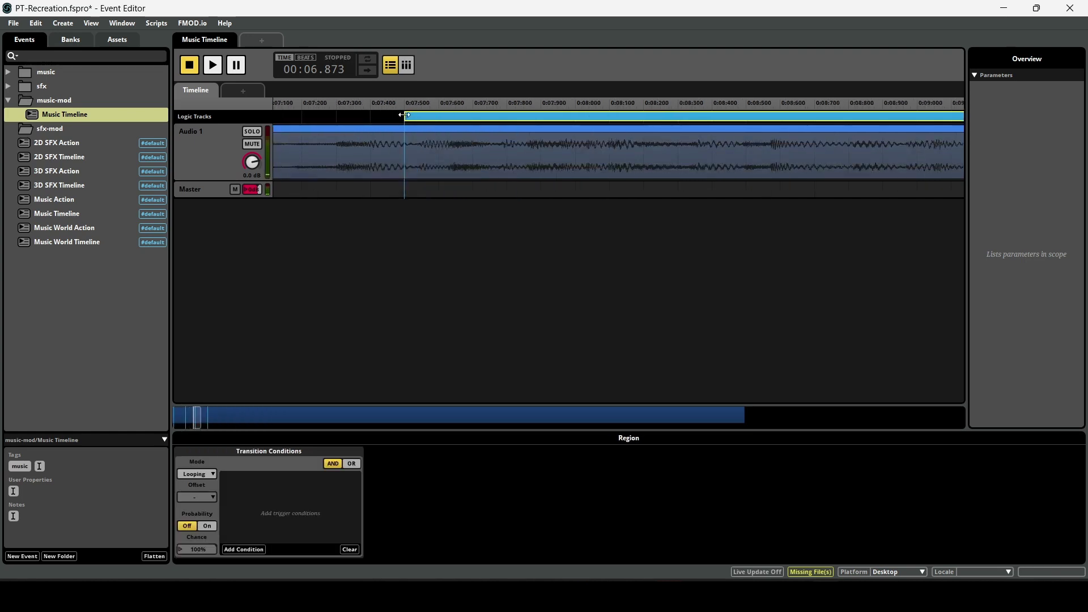
left_click_drag(404, 115, 338, 110)
Extend the second loop region's end to the end of the Stardust Speedway Zone Act 2 clip
scroll(306, 114, "down", 10)
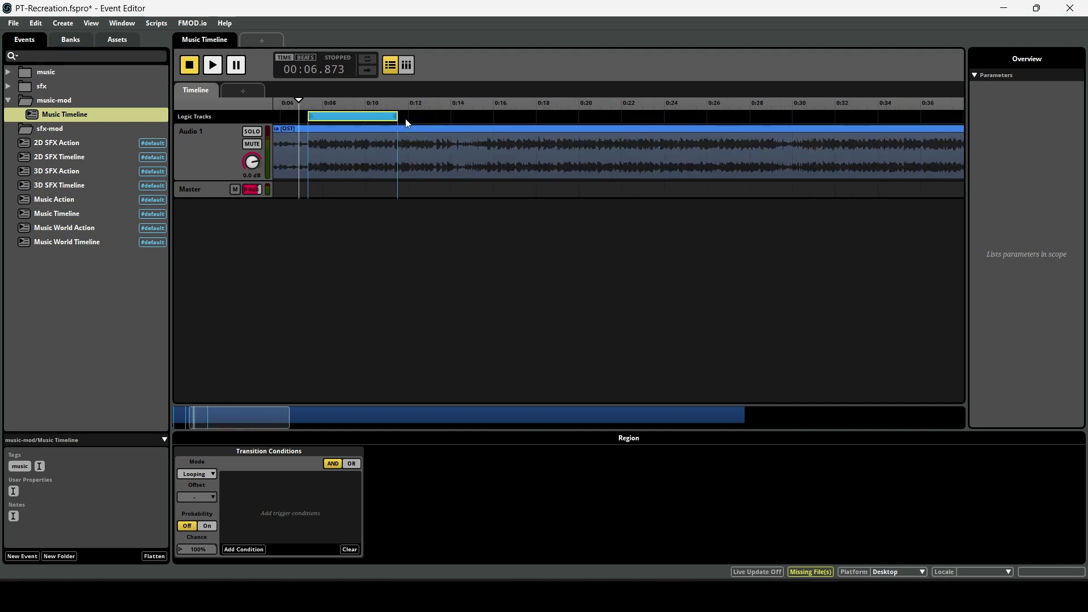
left_click_drag(398, 116, 771, 138)
scroll(485, 132, "down", 10)
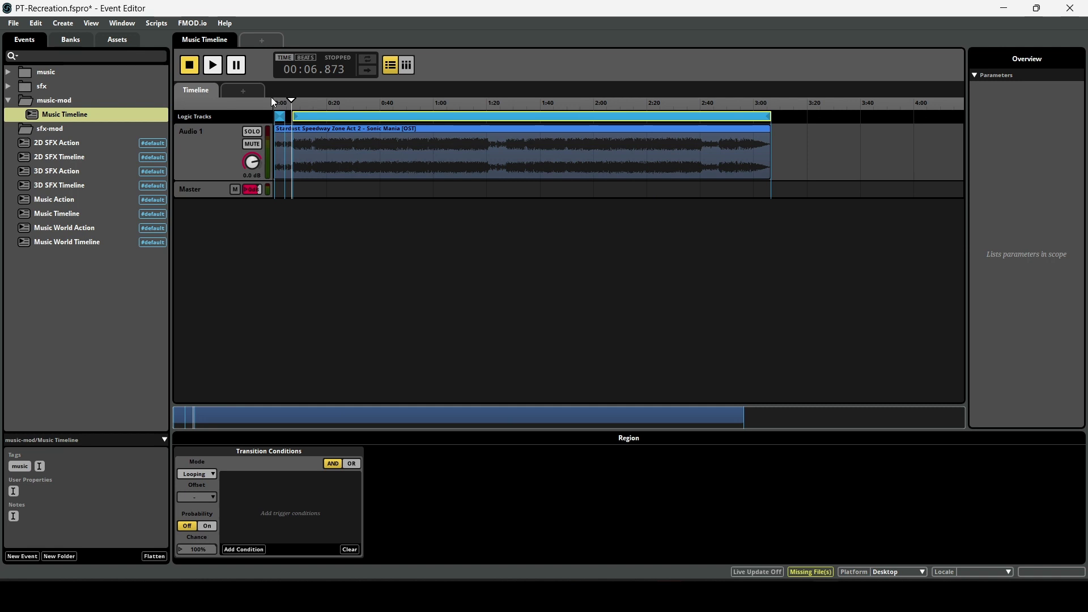
scroll(286, 117, "up", 15)
left_click(530, 418)
left_click_drag(530, 417, 200, 418)
scroll(420, 177, "down", 10)
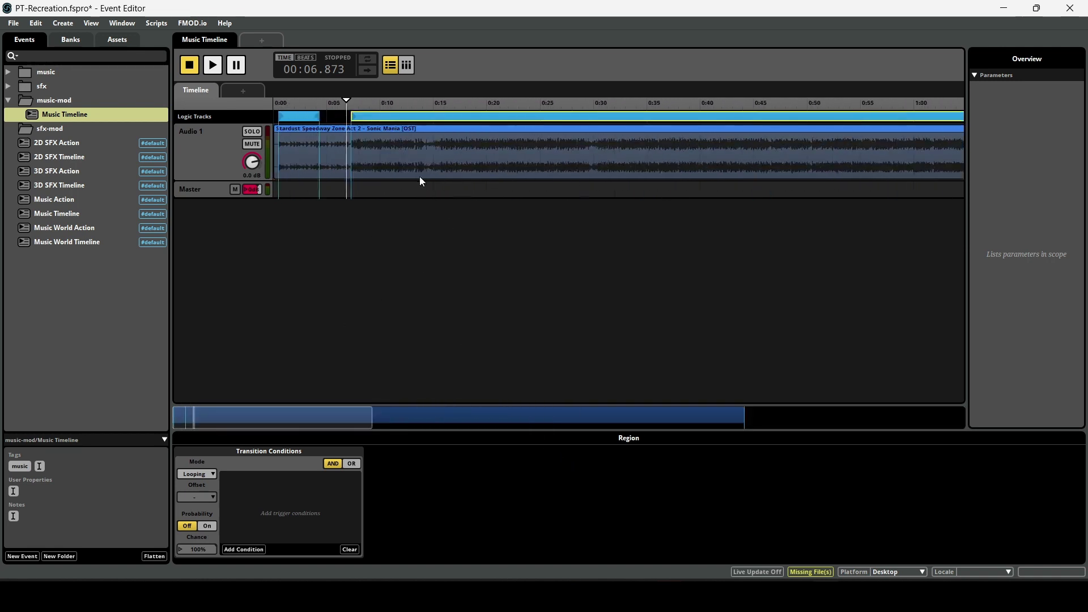
scroll(420, 176, "down", 5)
scroll(356, 167, "up", 5)
left_click_drag(423, 420, 353, 420)
Add a destination marker between the two loop regions, at about 0:06
right_click(341, 120)
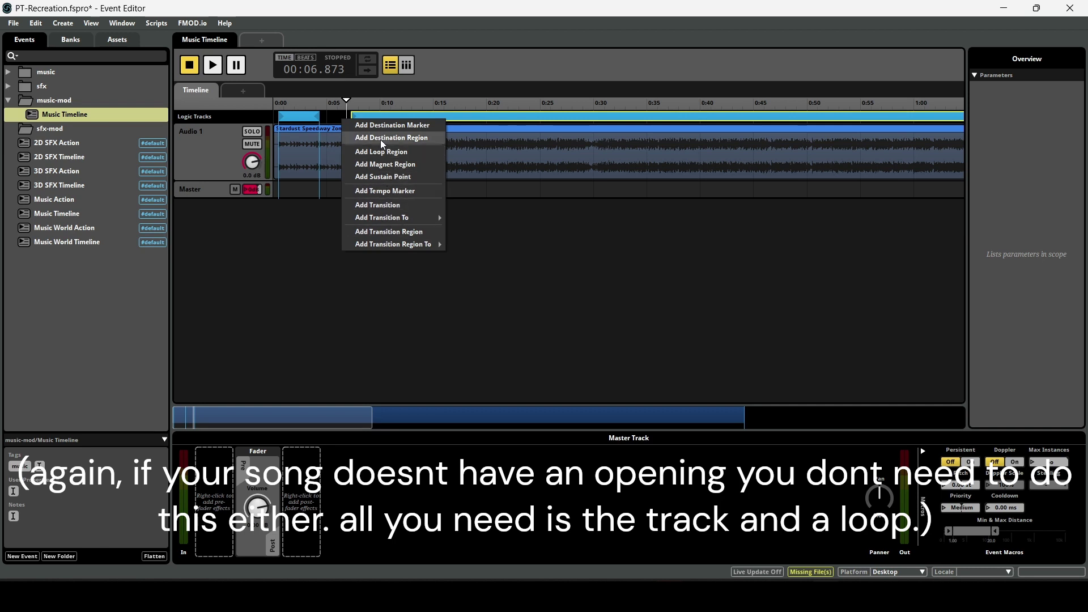
right_click(340, 167)
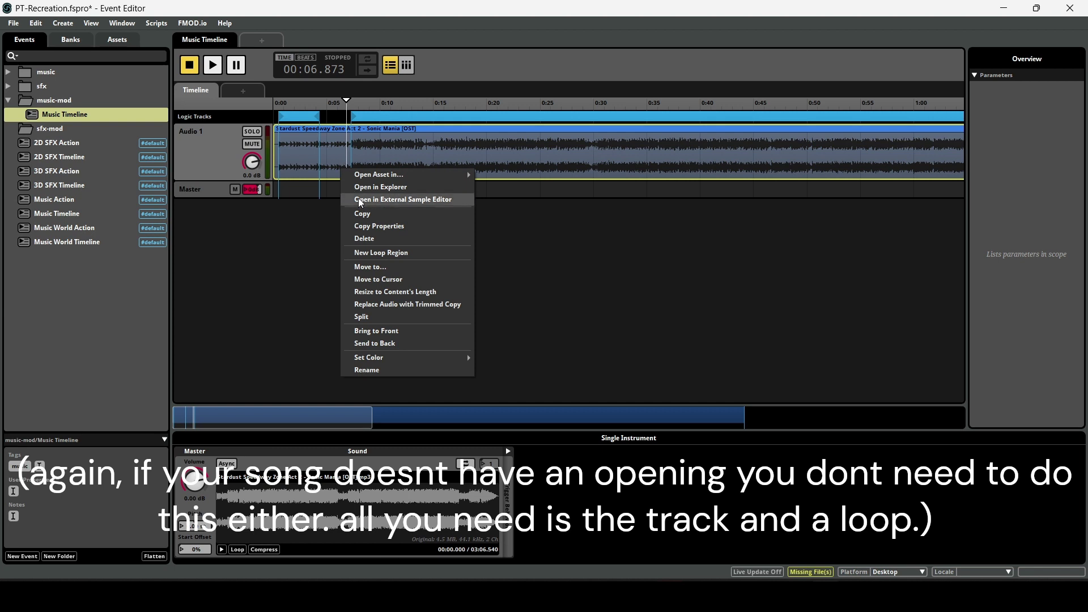
left_click(343, 122)
right_click(342, 120)
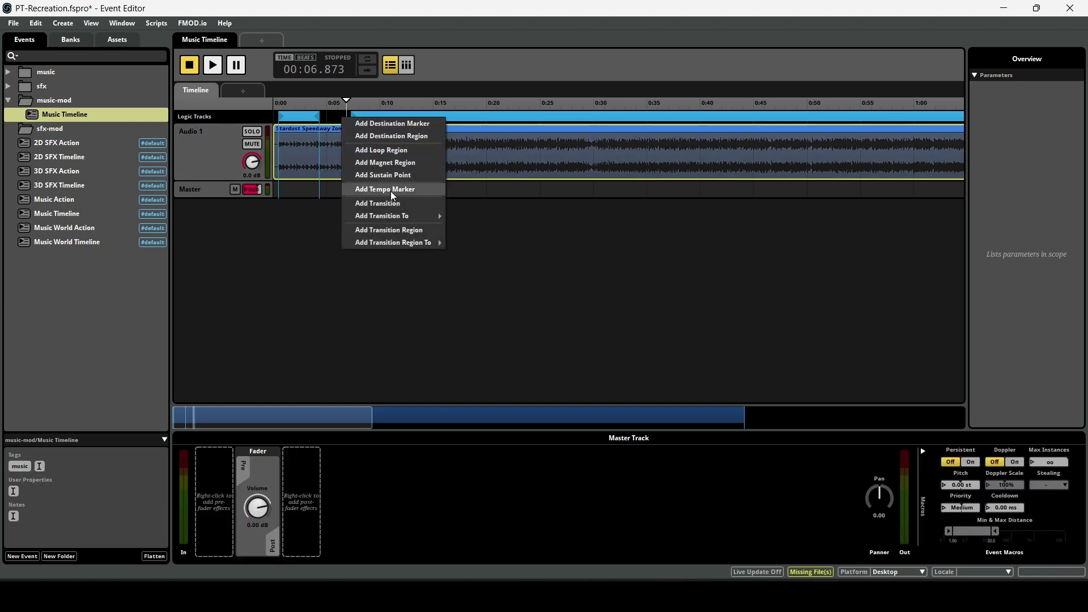
mouse_move(399, 216)
mouse_move(460, 229)
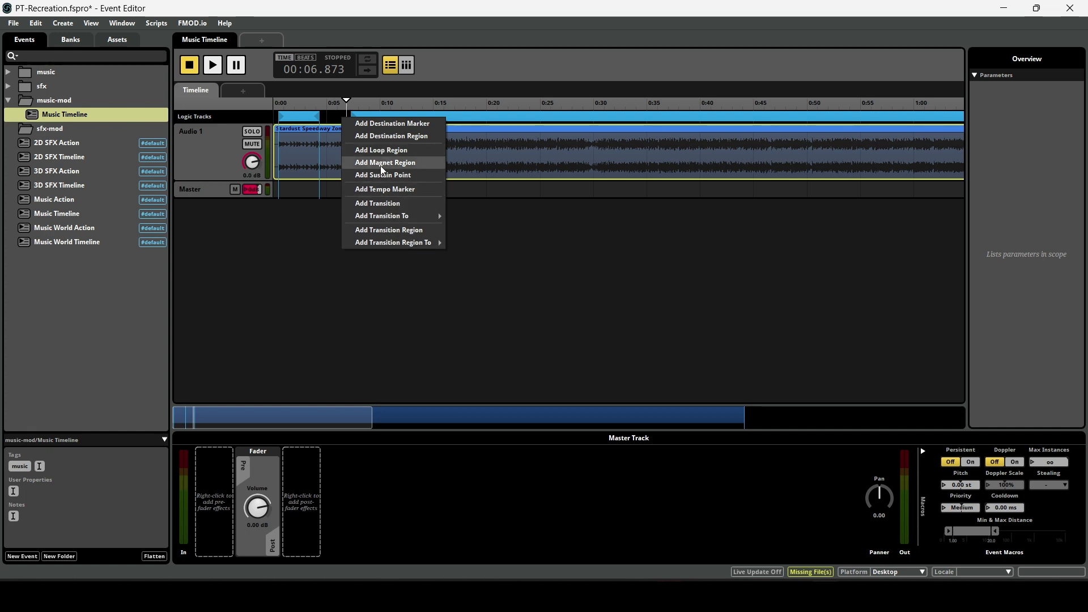
left_click(375, 126)
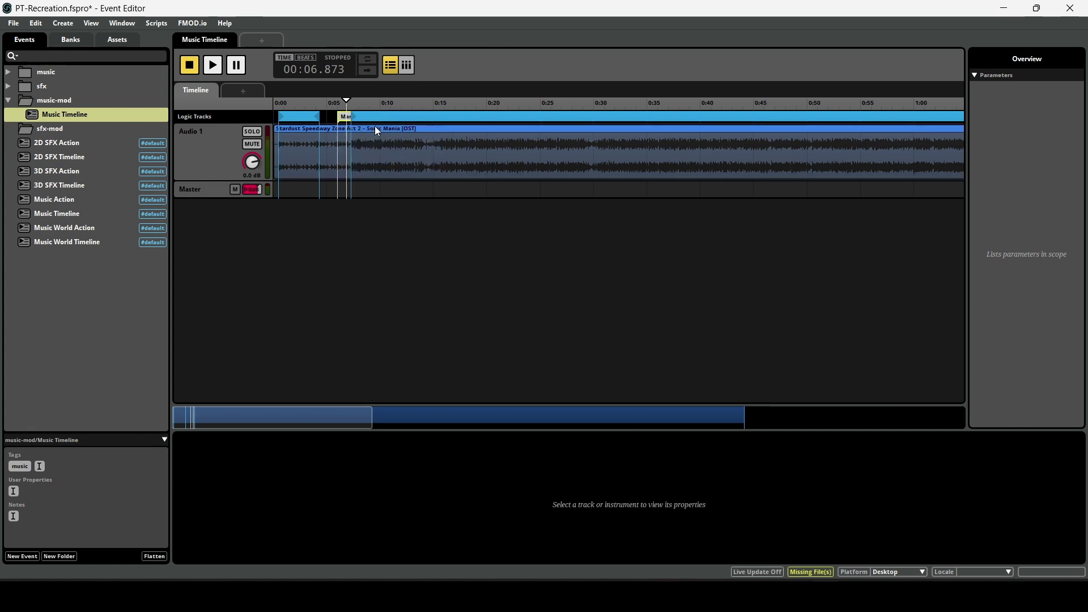
Move the destination marker to the end of the opening loop region and rename it exit
scroll(329, 111, "up", 2)
mouse_move(357, 118)
left_mouse_down()
mouse_move(318, 119)
mouse_move(324, 134)
left_mouse_up()
double_click(328, 119)
type("exit")
key("Return")
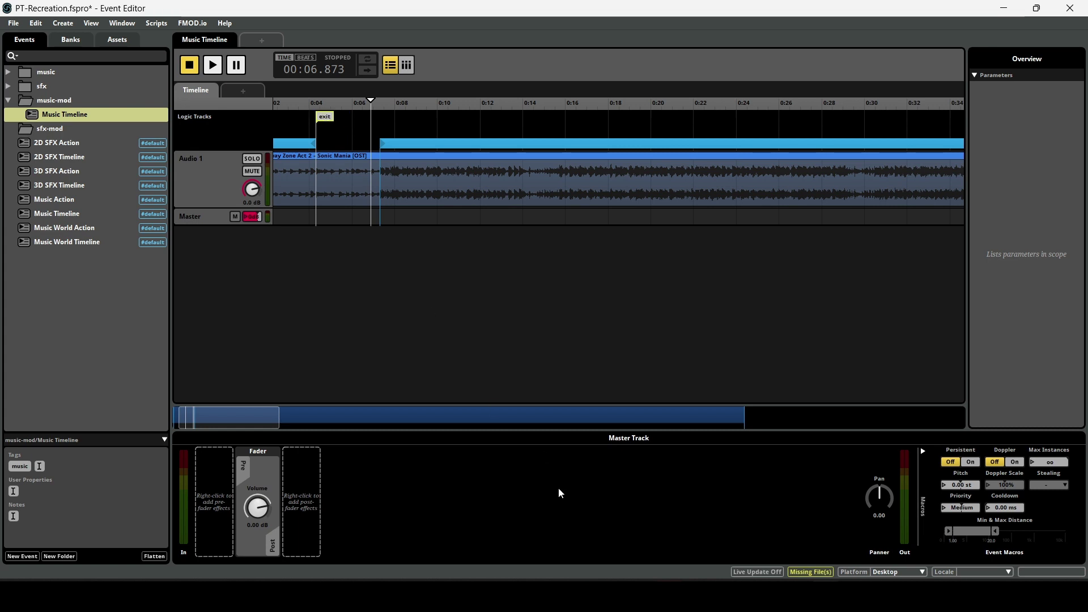
Add a transition marker to the exit destination and place it at 0:00, above the opening loop region
left_click_drag(280, 406, 273, 407)
left_click(305, 125)
left_click_drag(304, 100, 367, 103)
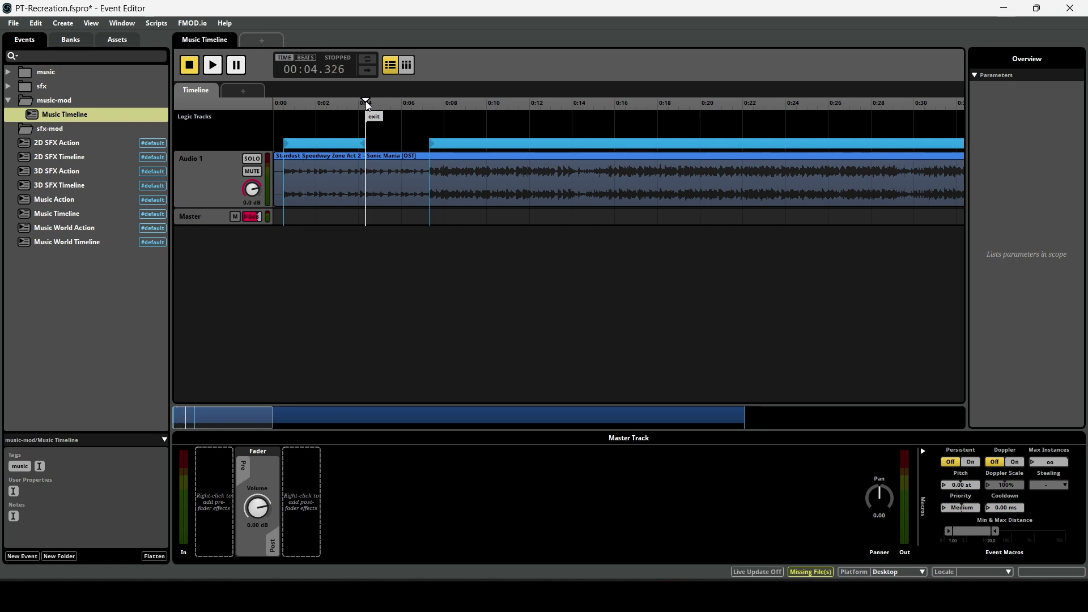
left_click(373, 117)
left_click(355, 140)
left_click(370, 119)
left_click(323, 127)
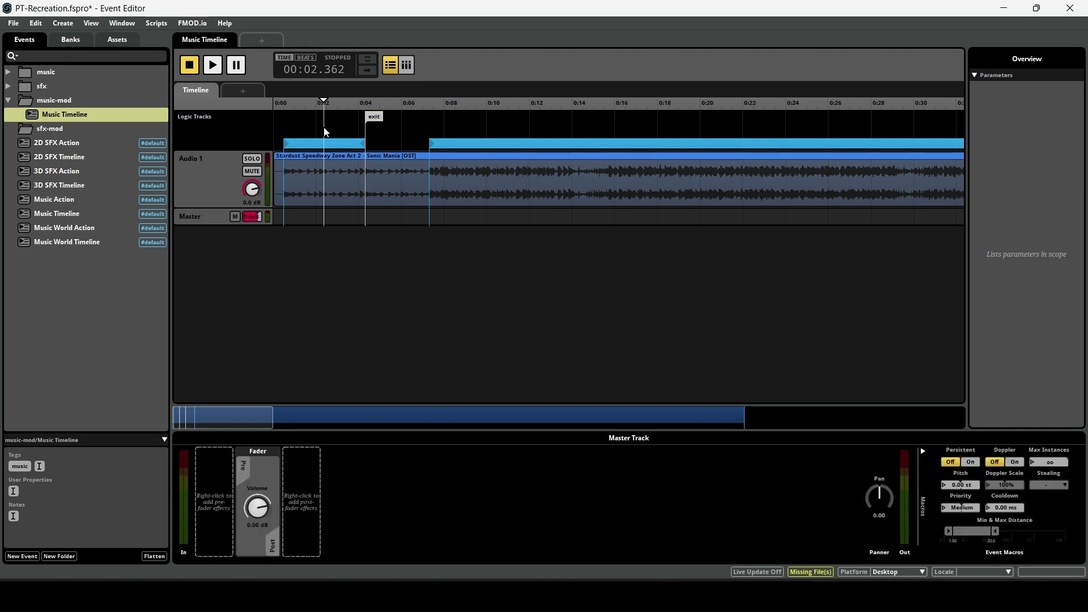
right_click(379, 144)
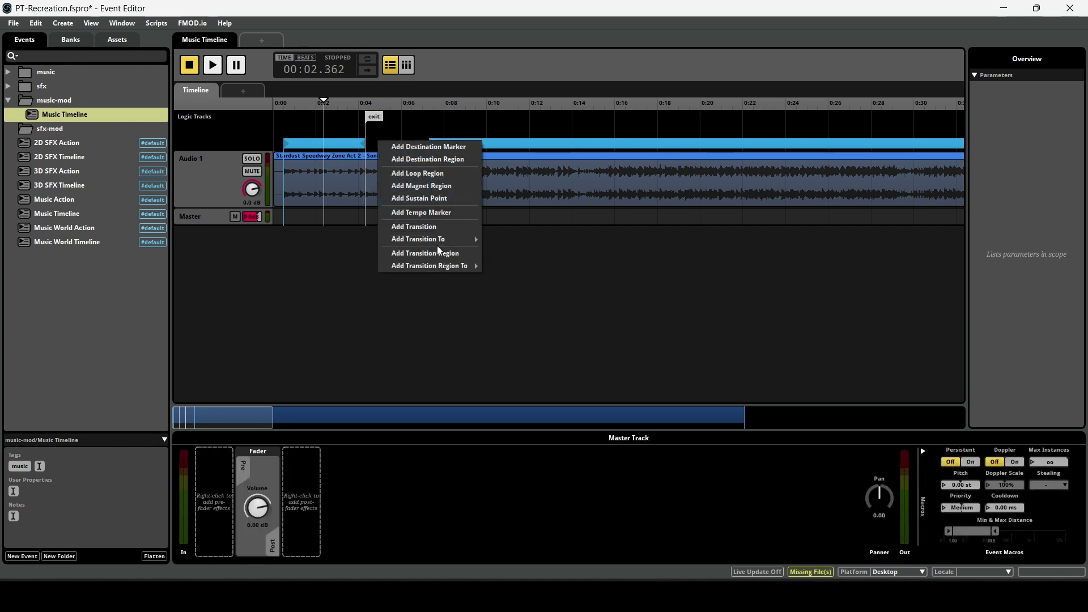
mouse_move(500, 242)
left_click(546, 239)
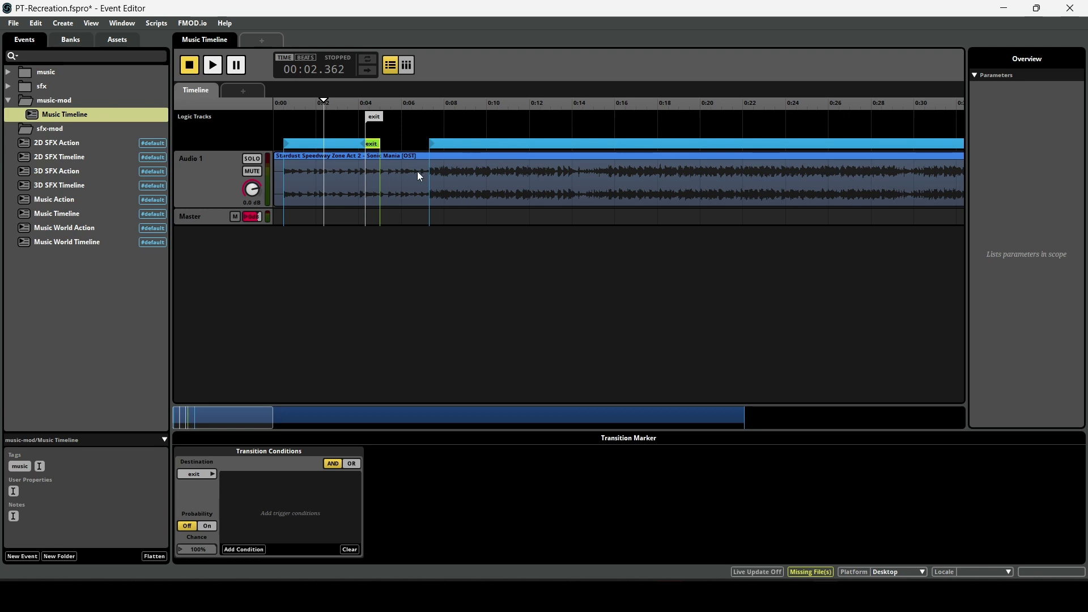
mouse_move(375, 146)
left_mouse_down()
mouse_move(289, 119)
mouse_move(301, 118)
left_mouse_up()
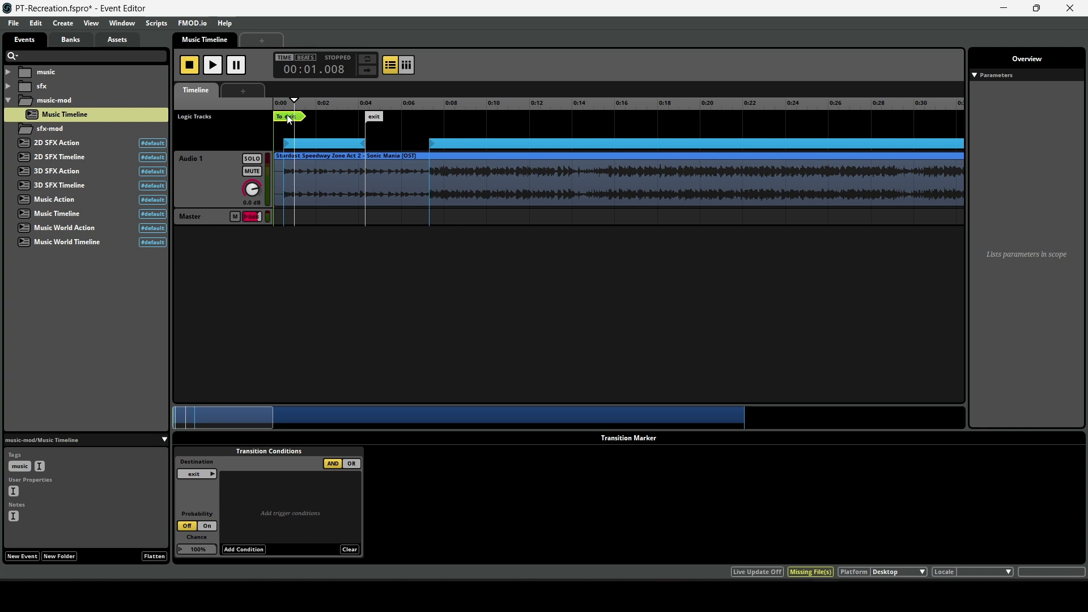
Move the exit transition marker to the start of the opening loop region, at about 0:00.500, and give it a transition timeline
scroll(289, 119, "up", 4)
left_click_drag(368, 410, 177, 413)
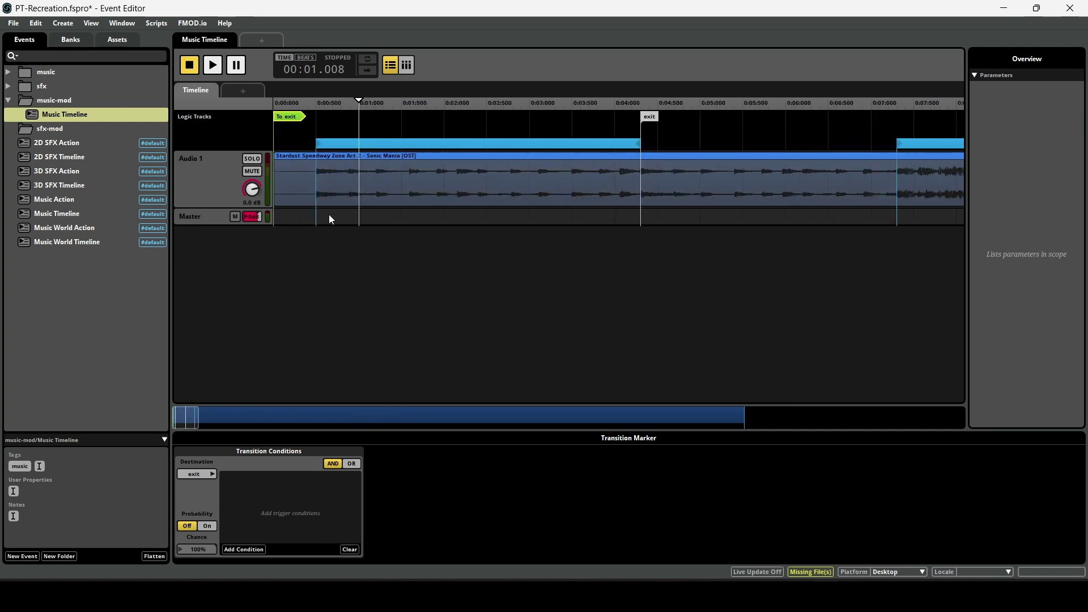
right_click(296, 121)
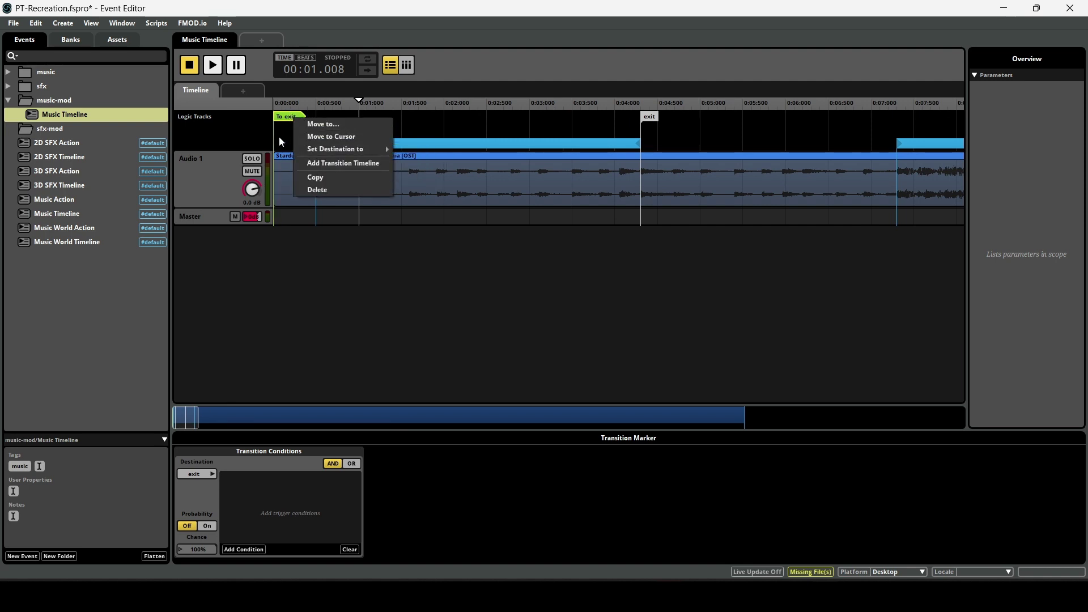
left_click(279, 137)
left_click_drag(286, 117, 330, 124)
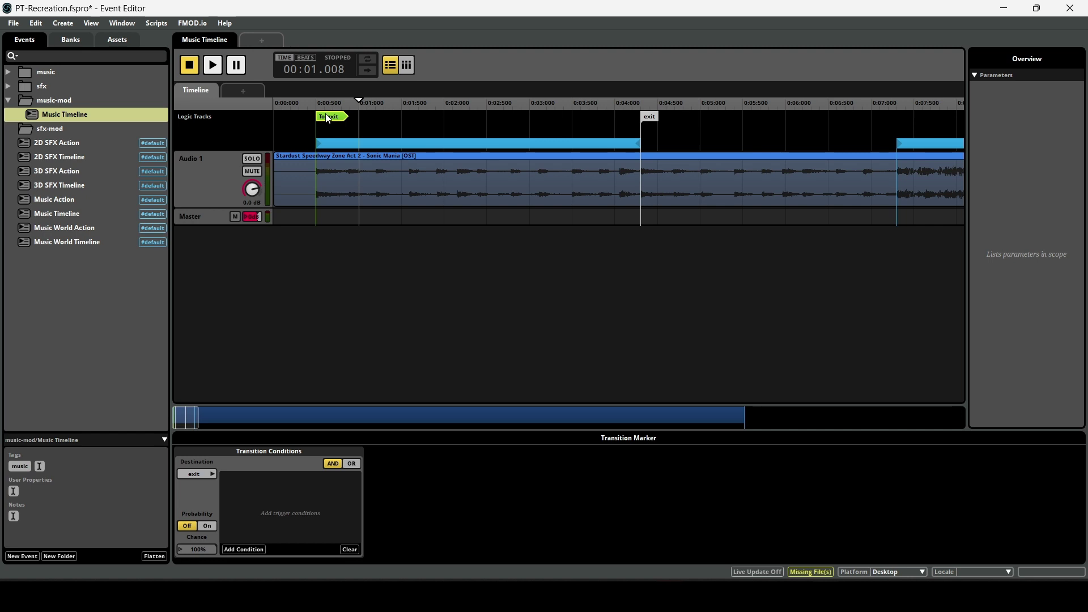
double_click(325, 114)
double_click(326, 118)
right_click(332, 127)
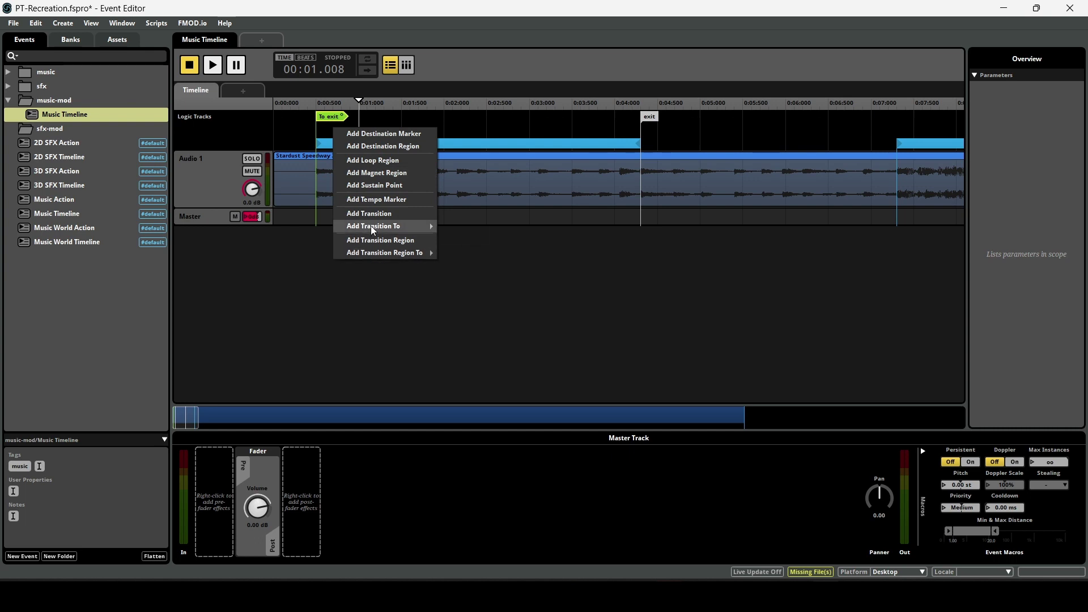
mouse_move(370, 226)
mouse_move(484, 229)
left_click(519, 227)
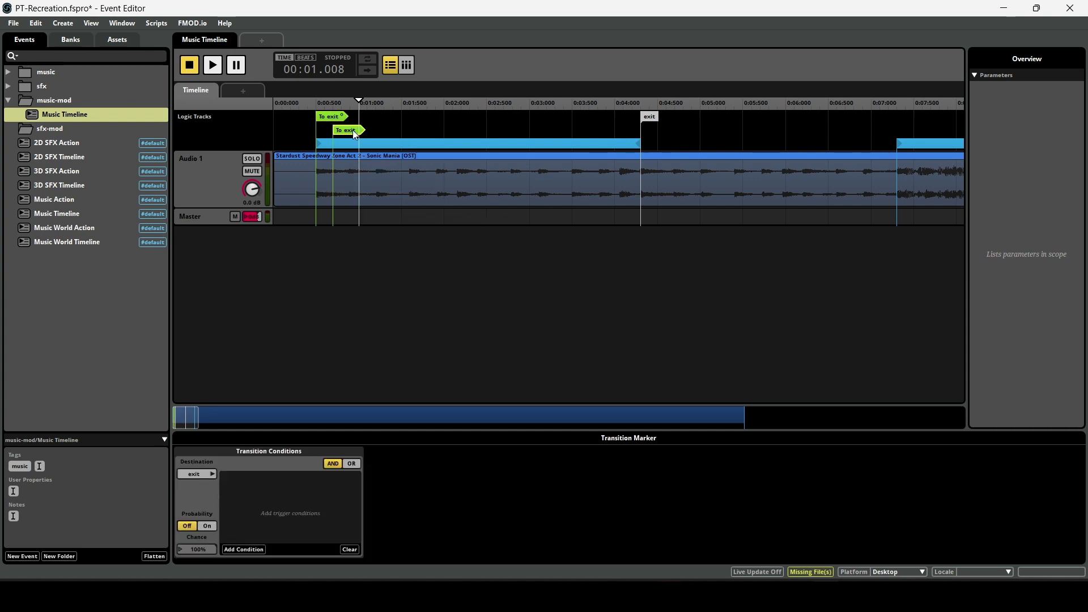
key("Delete")
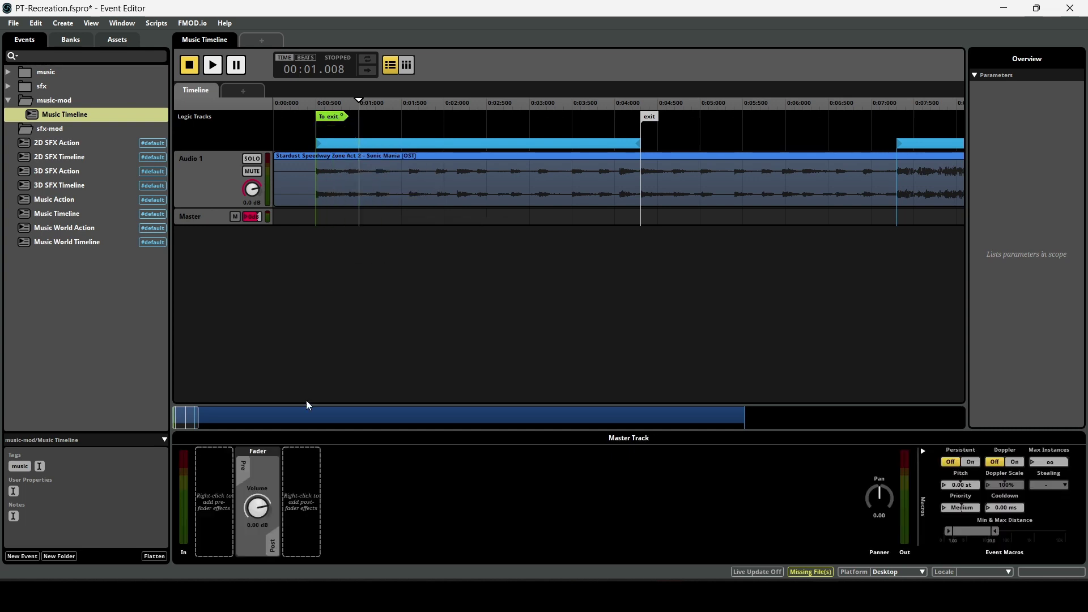
Add a parameter condition based on state to the exit transition marker
left_click(328, 125)
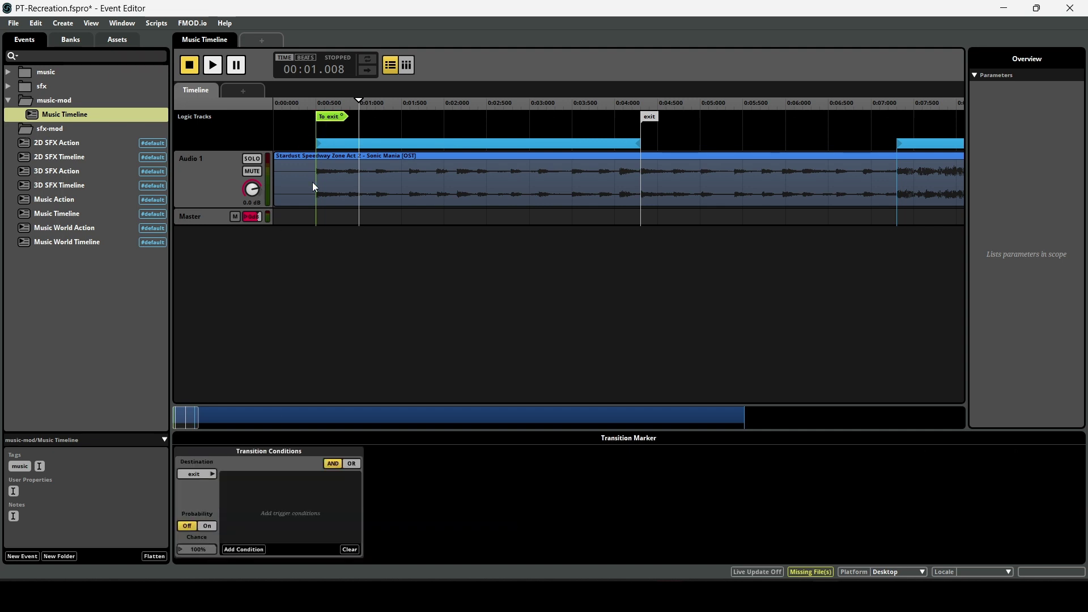
right_click(260, 512)
mouse_move(297, 518)
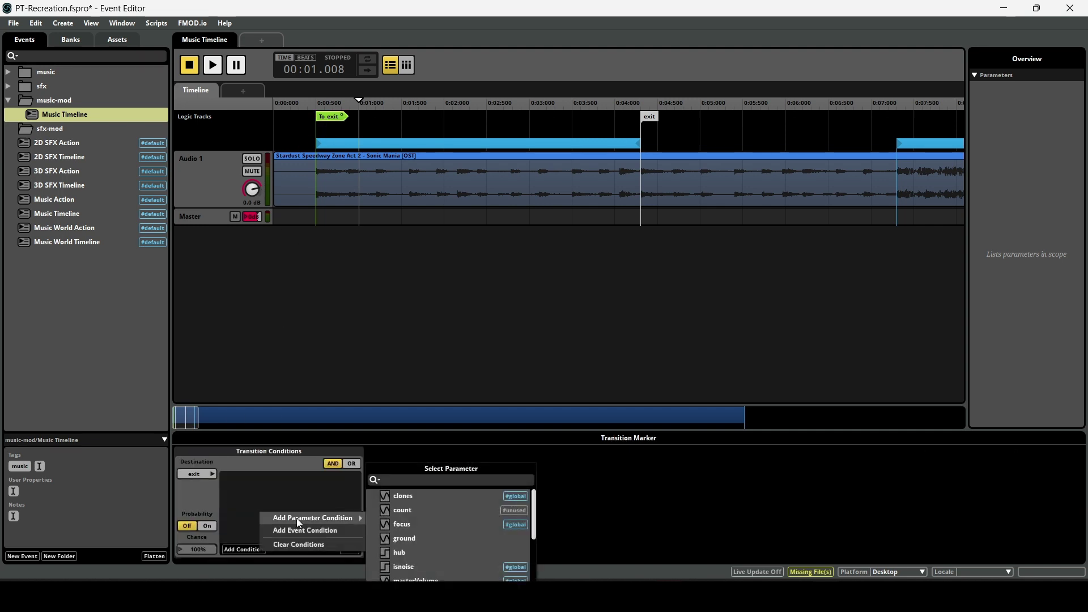
type("state")
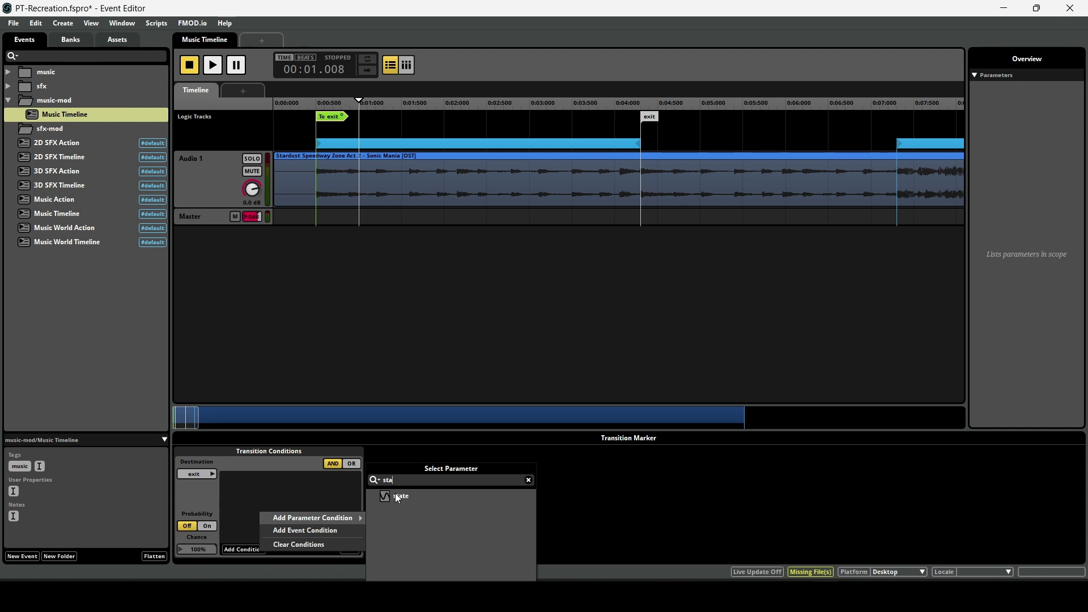
left_click(396, 493)
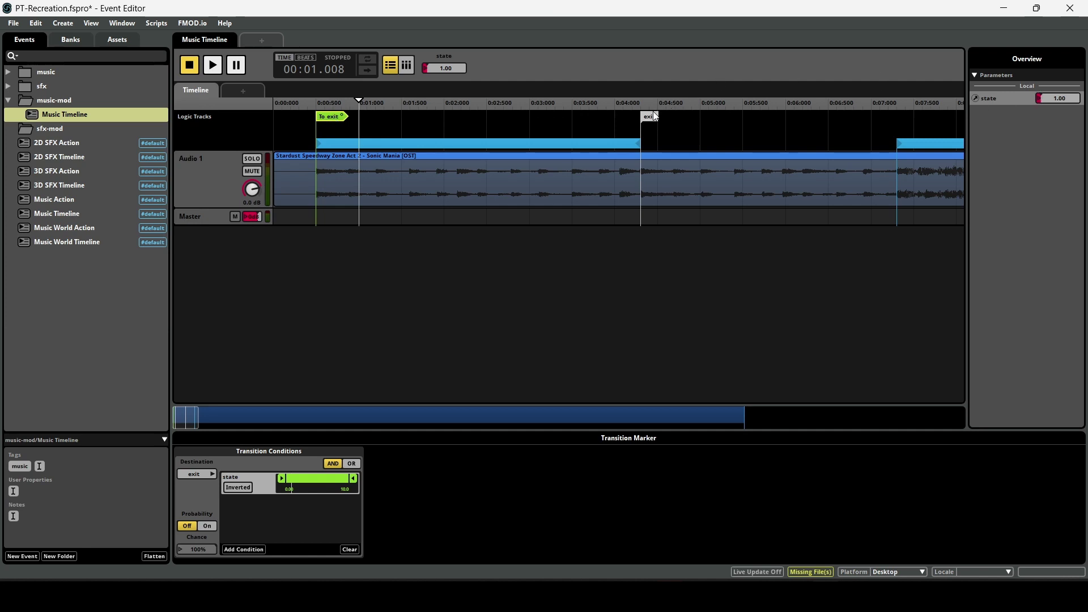
Narrow the state condition's trigger range on the exit transition marker to 1.00 - 1.00
left_click_drag(285, 478, 291, 479)
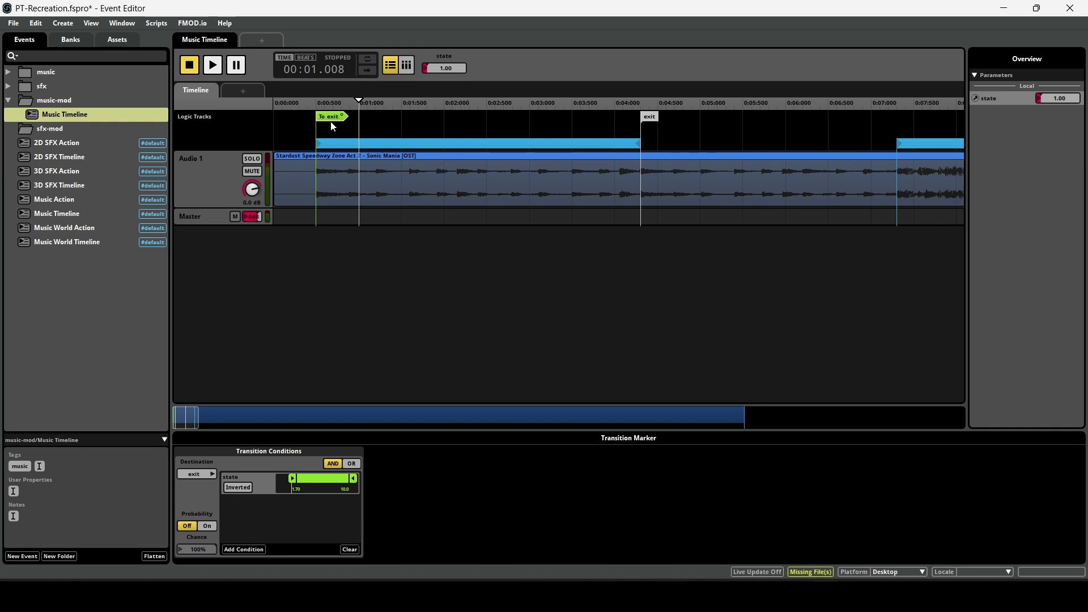
left_click(652, 120)
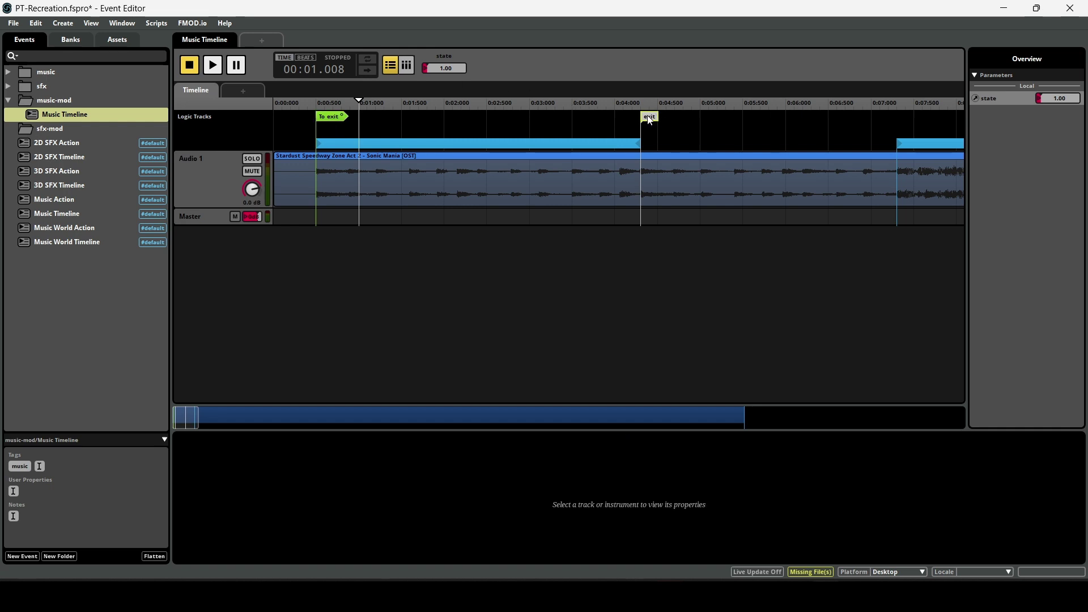
left_click(334, 119)
left_click_drag(350, 484, 281, 483)
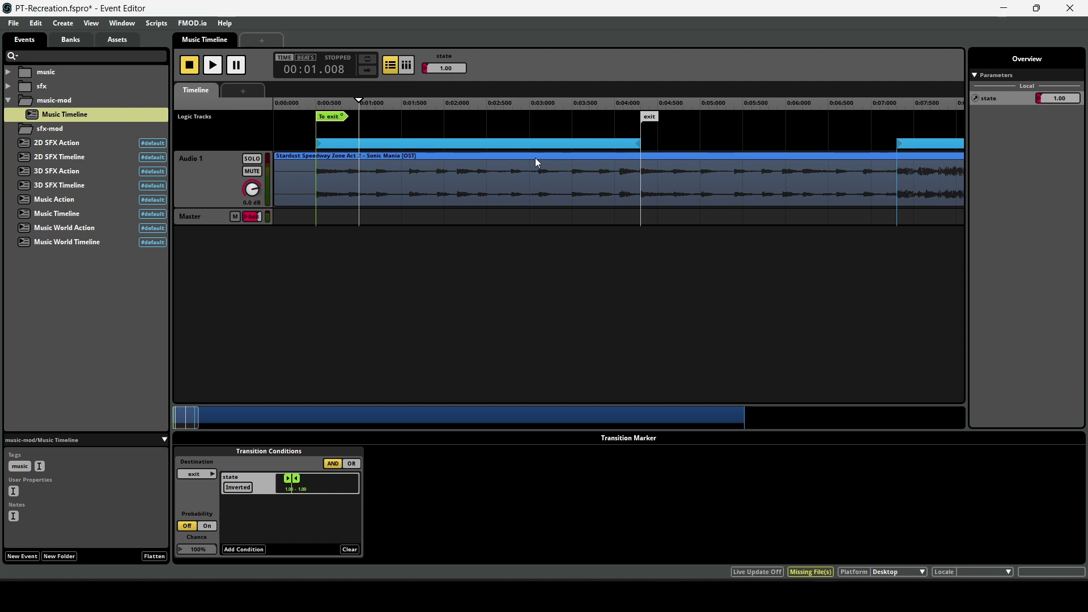
Test the exit transition by playing from near the start with state at 0 and raising it to 1 during playback
type("0")
key("Return")
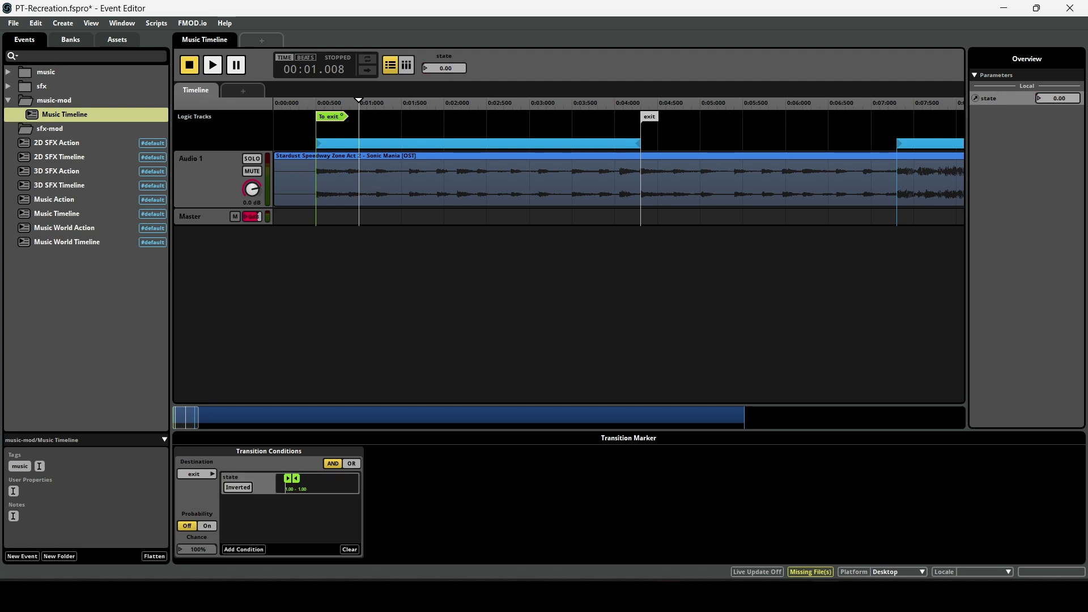
left_click(289, 128)
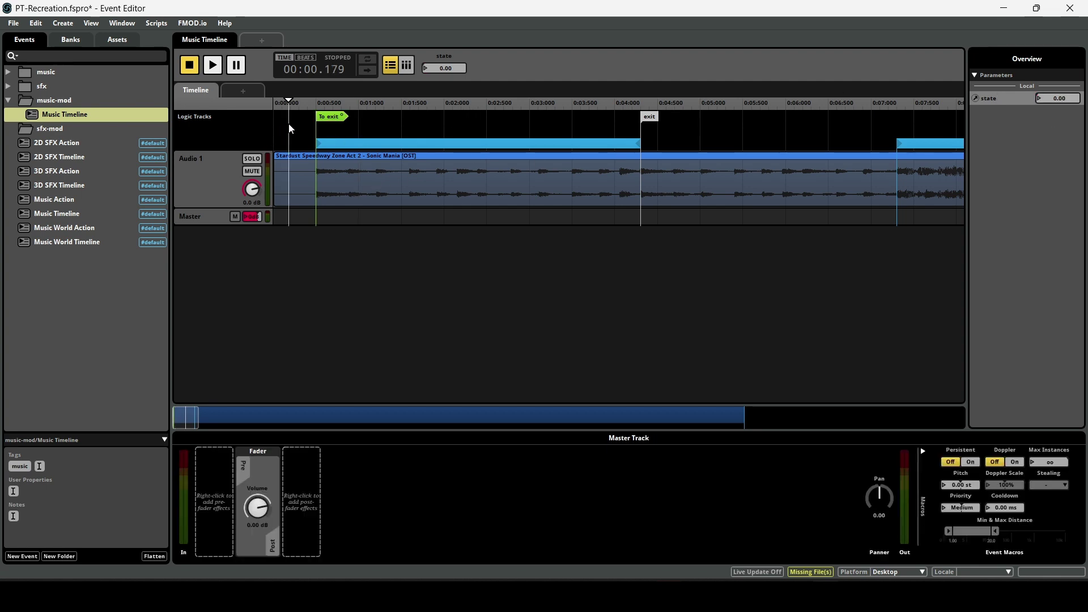
left_click(212, 66)
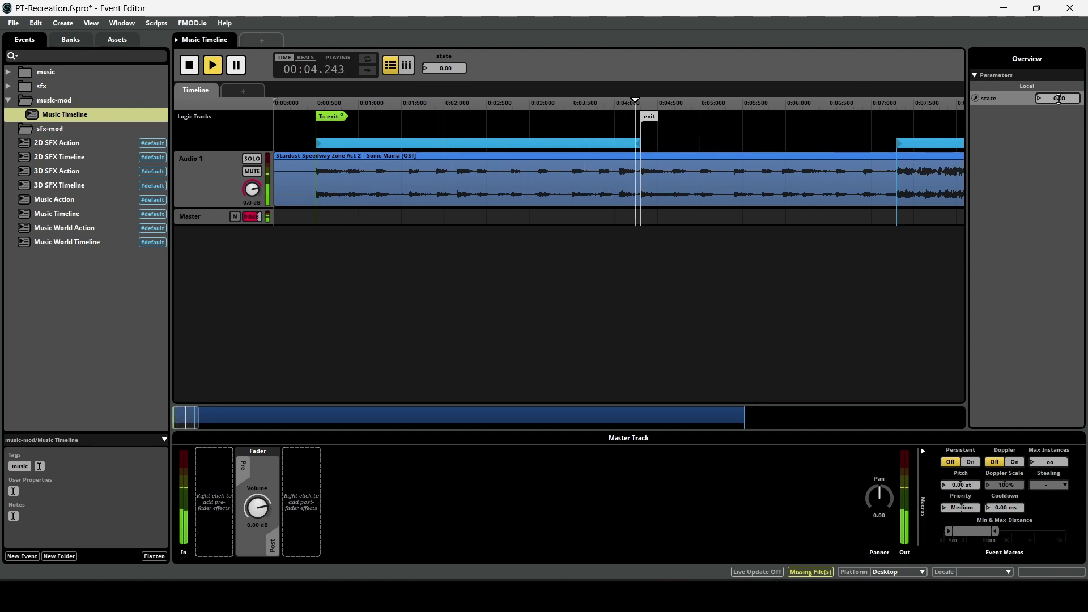
left_click_drag(1060, 98, 1060, 42)
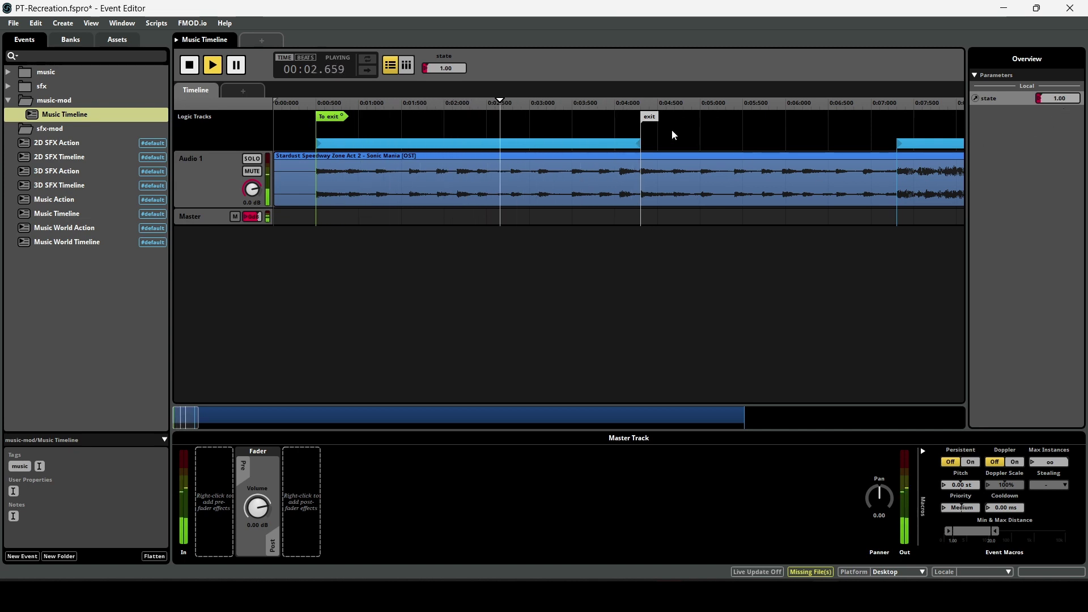
Lower the Audio 1 track's volume to -10 dB and stop playback
left_click(346, 117)
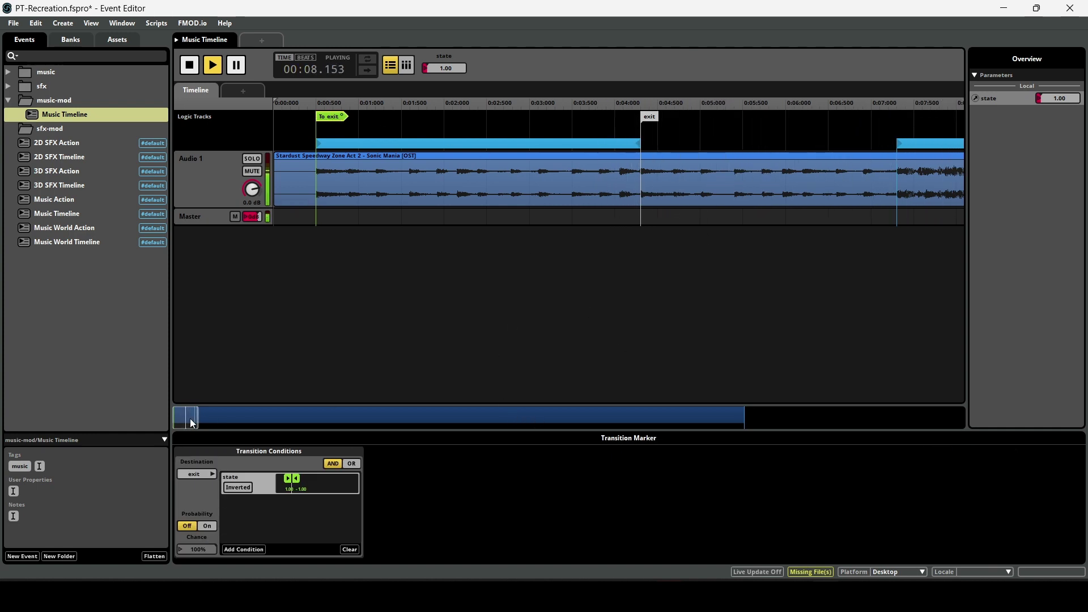
scroll(444, 285, "down", 2)
scroll(446, 286, "down", 3)
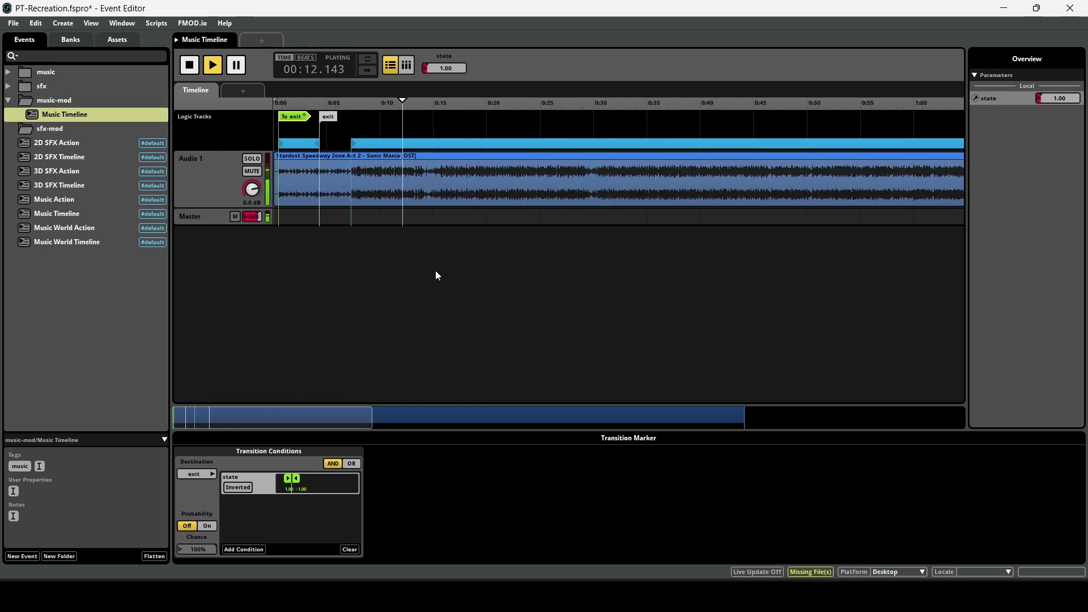
left_click_drag(252, 189, 251, 204)
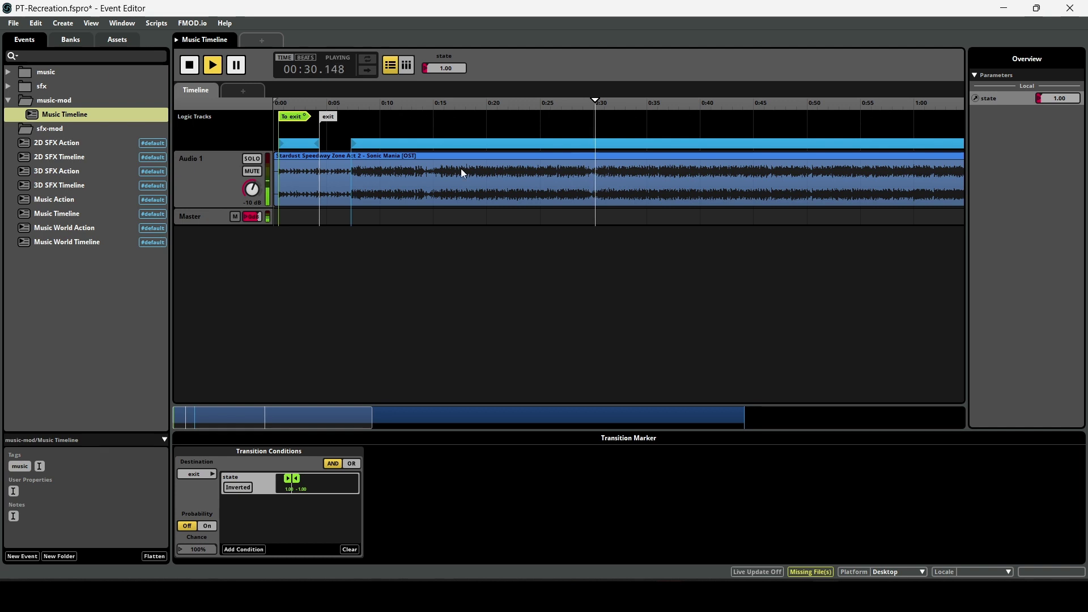
left_click(187, 71)
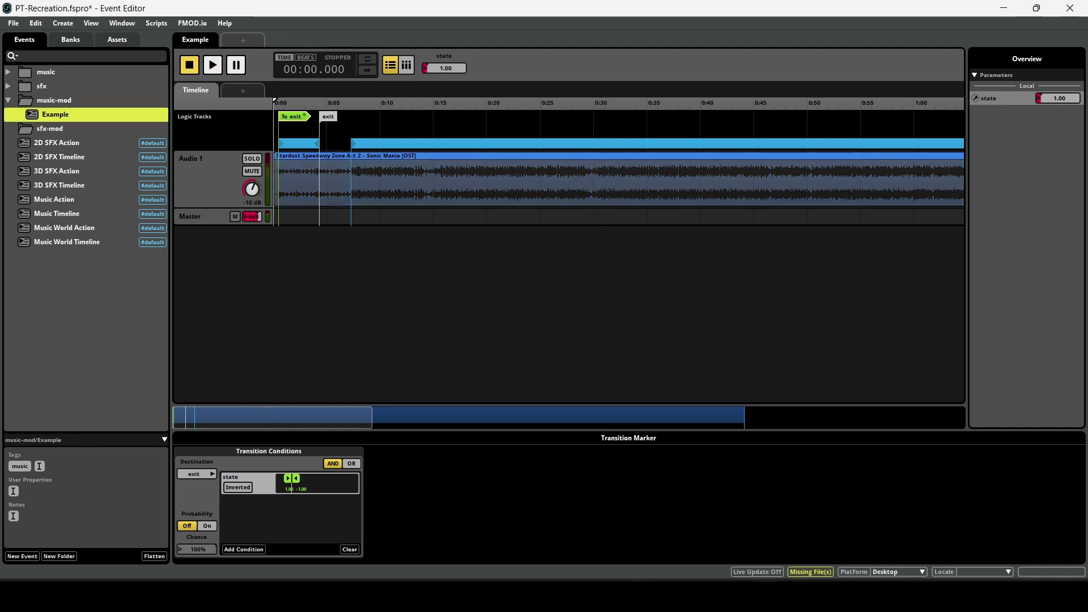
Rename the Music Timeline event in the music-mod folder as Example
left_click(61, 117)
mouse_move(72, 113)
left_mouse_down()
mouse_move(43, 116)
mouse_move(78, 116)
left_mouse_up()
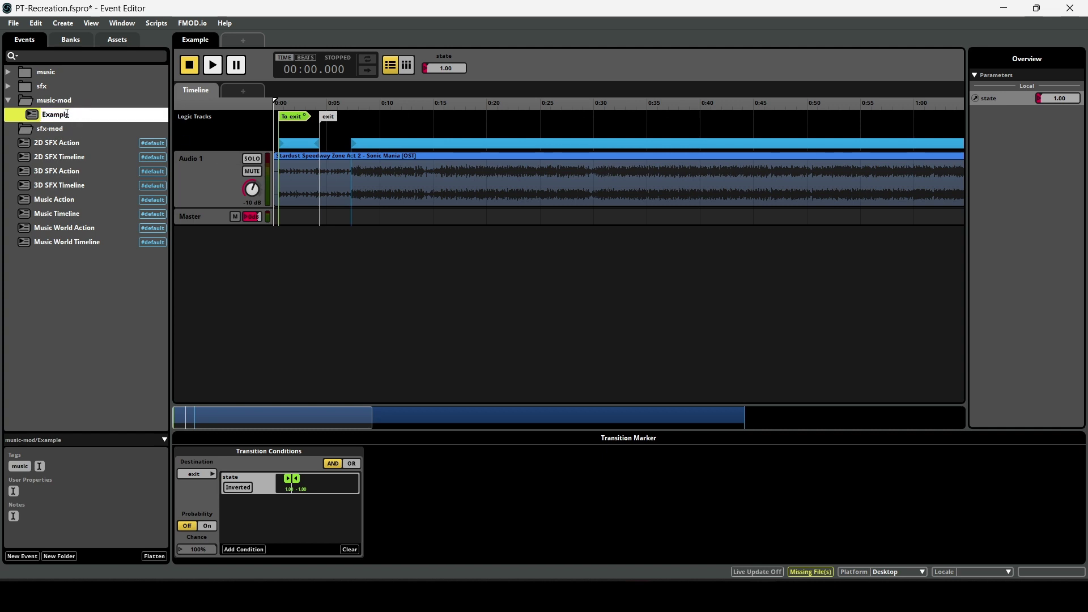
left_click(86, 304)
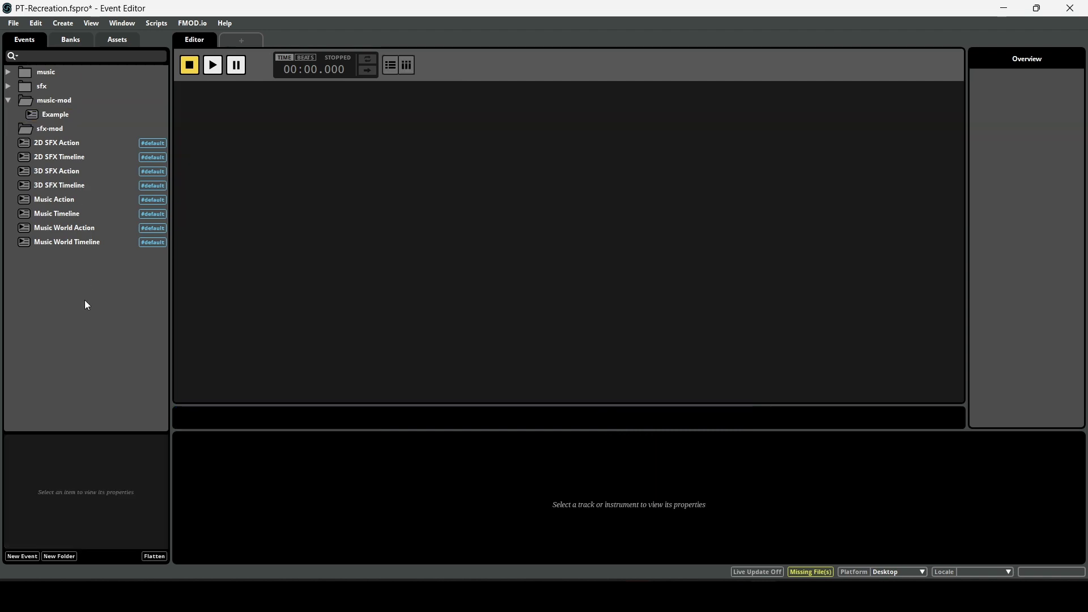
Switch to UndertaleModTool, search for music_create, and open the gml_Object_obj_music_Create_0 code to review its music assignments
left_click(52, 130)
key("alt+Tab")
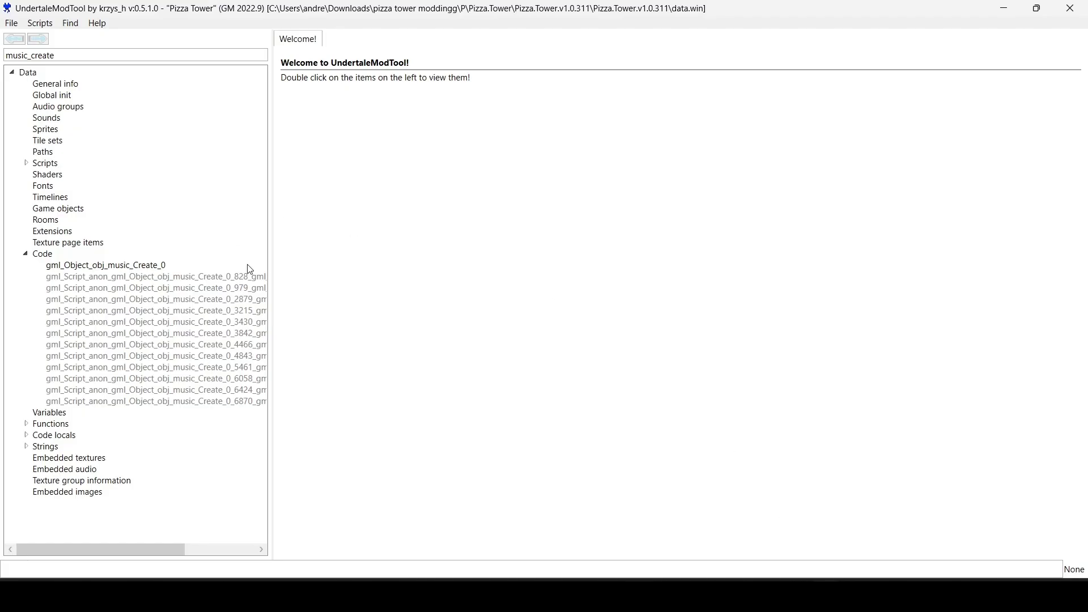
left_click_drag(64, 56, 2, 57)
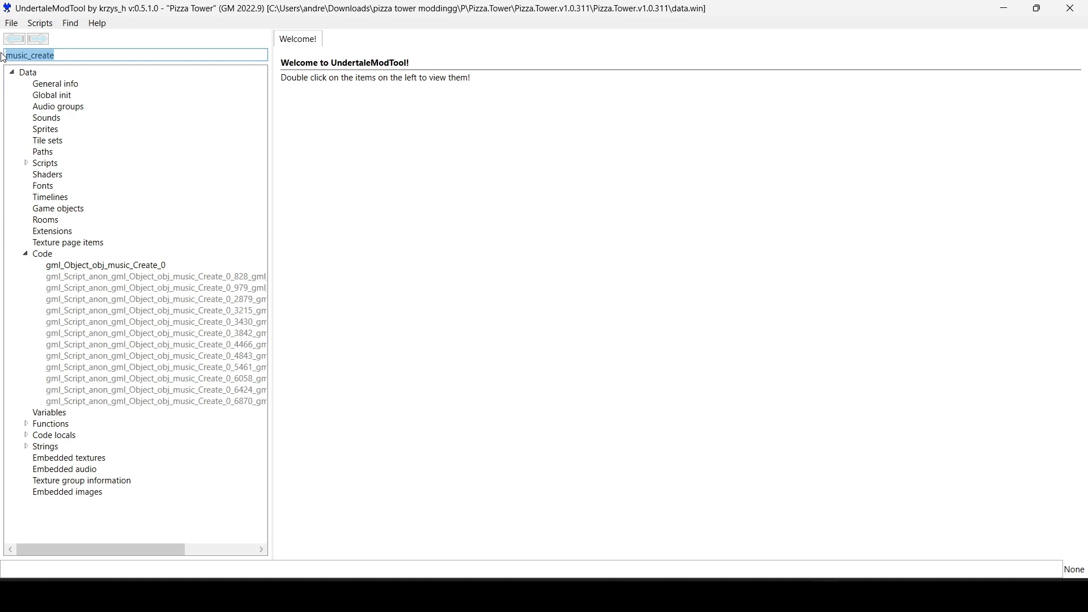
type("music")
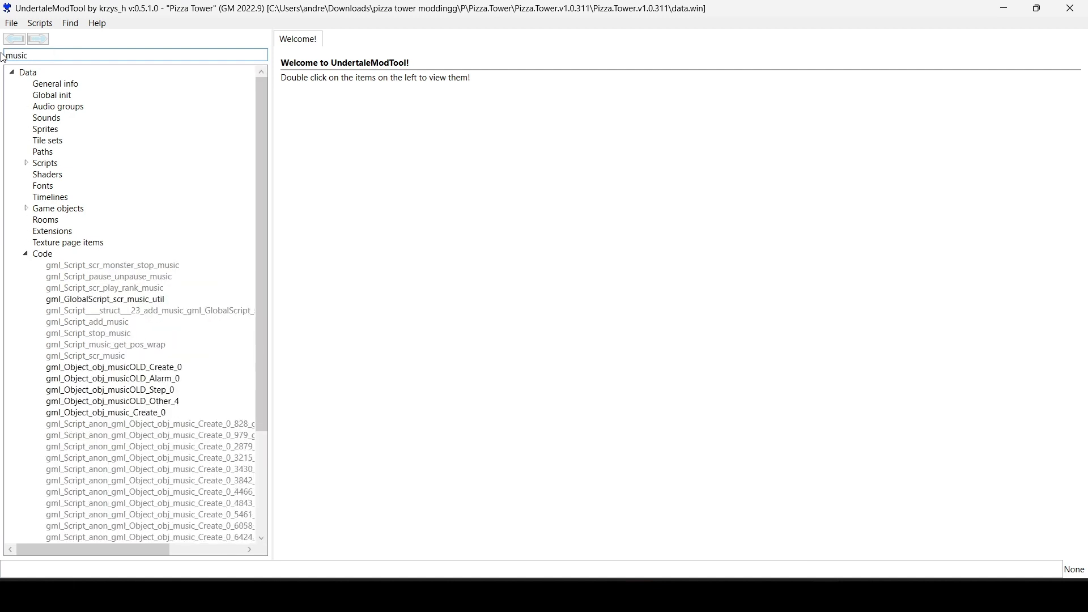
type("_create")
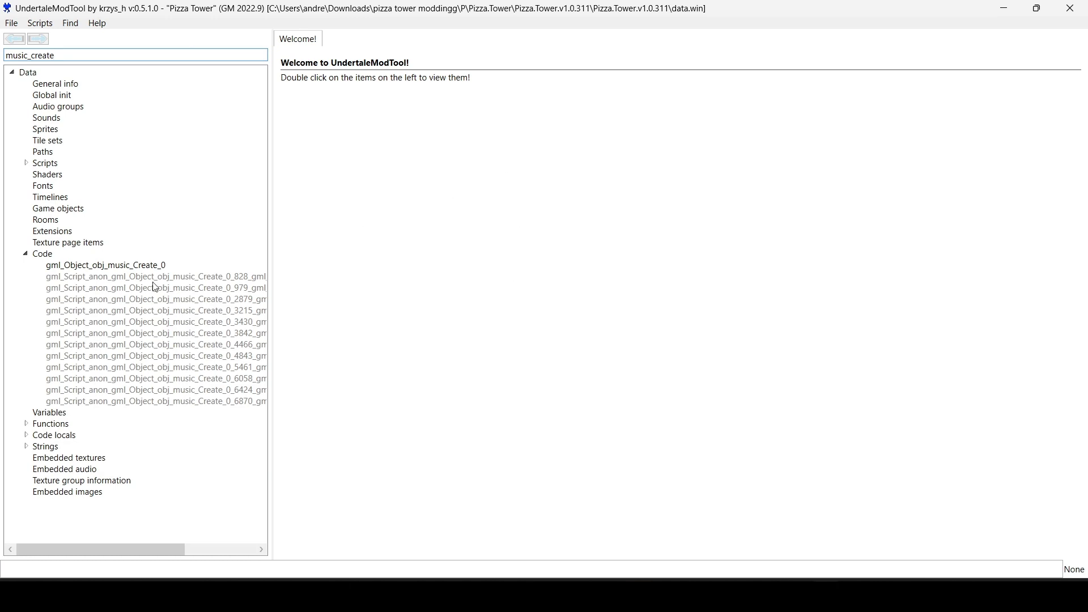
double_click(113, 267)
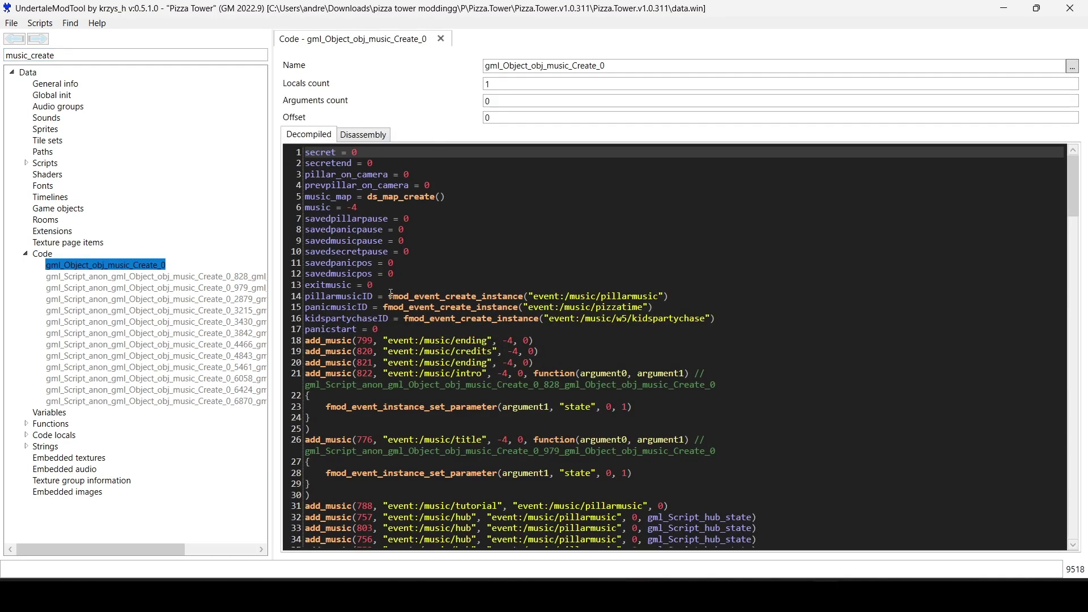
scroll(391, 293, "down", 20)
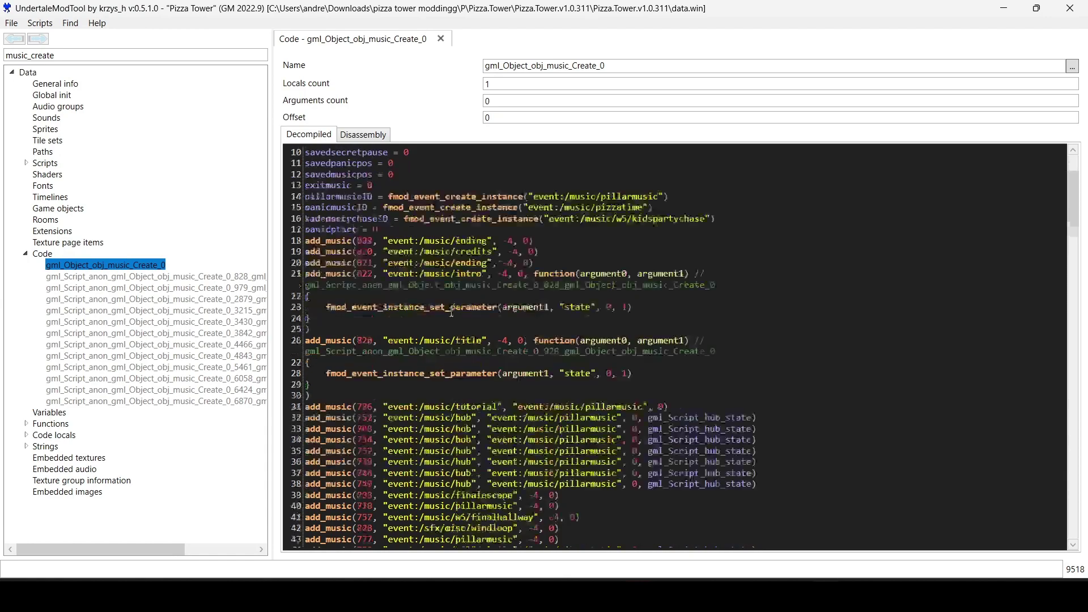
scroll(435, 210, "up", 20)
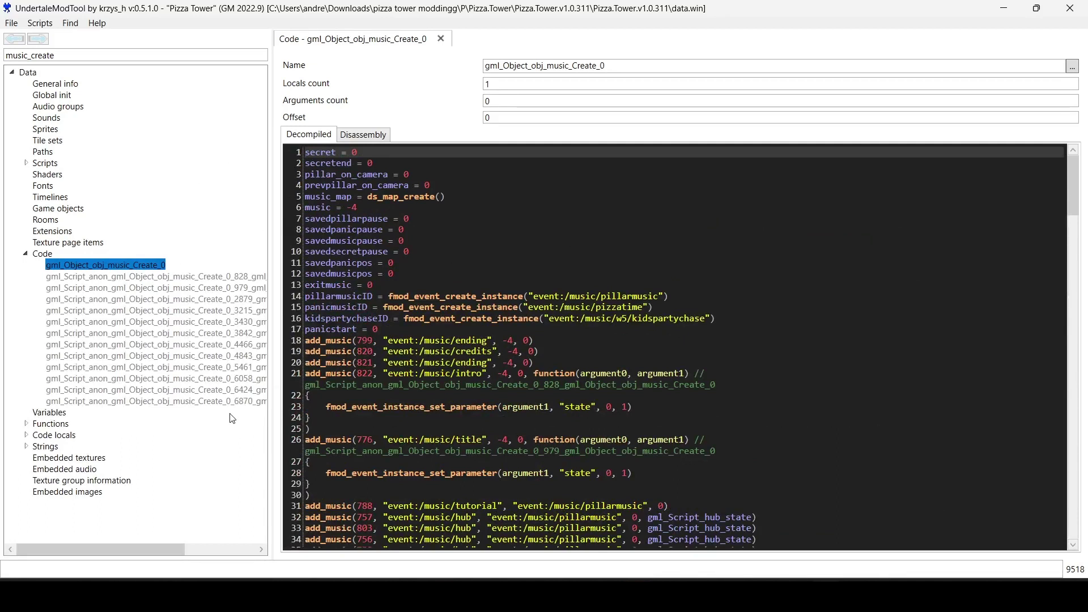
left_click(306, 154)
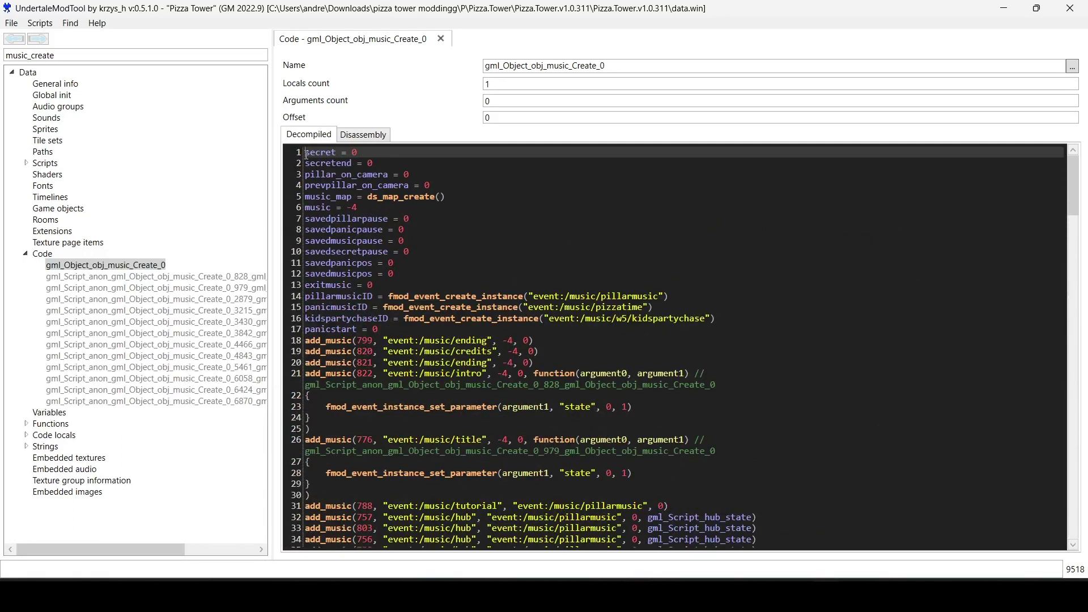
Switch to File Explorer and open the EditableMusicCreate script from the newmusiccreate_ca97b folder inside pizza tower moddingg
key("alt+Tab")
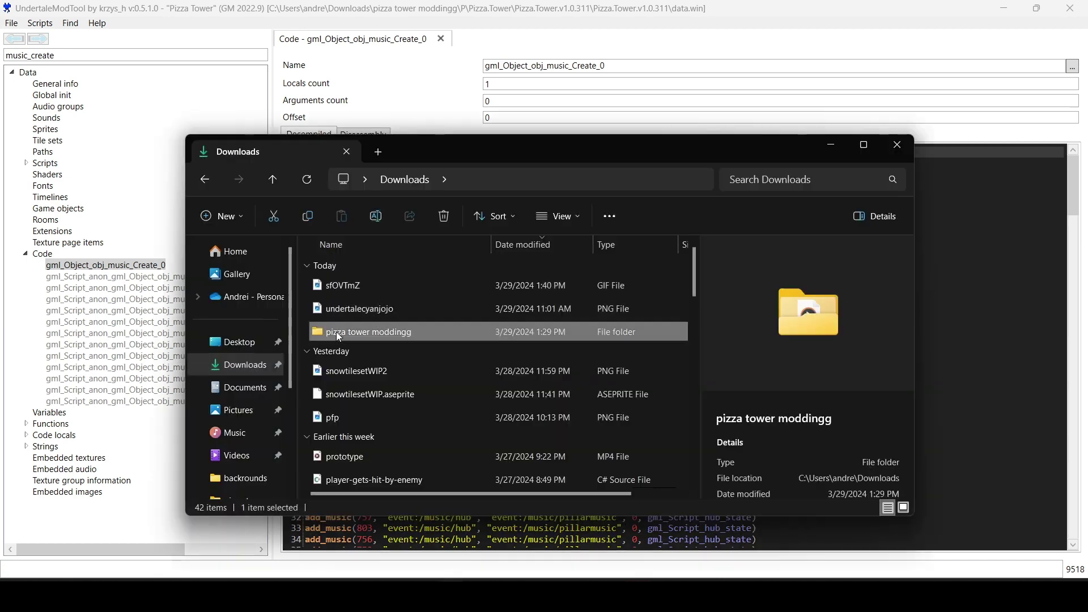
double_click(335, 332)
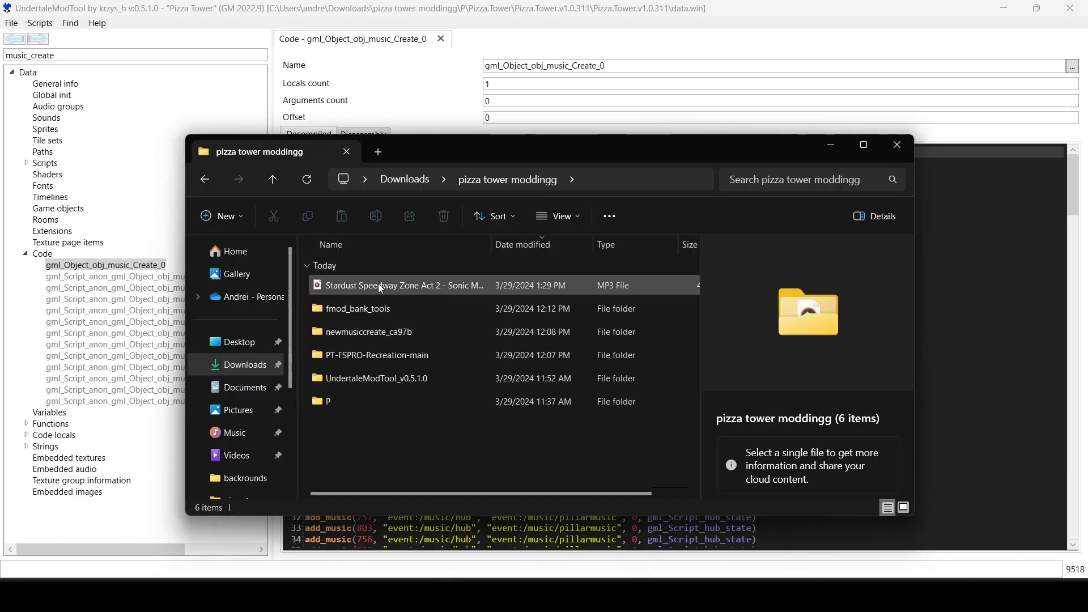
double_click(347, 333)
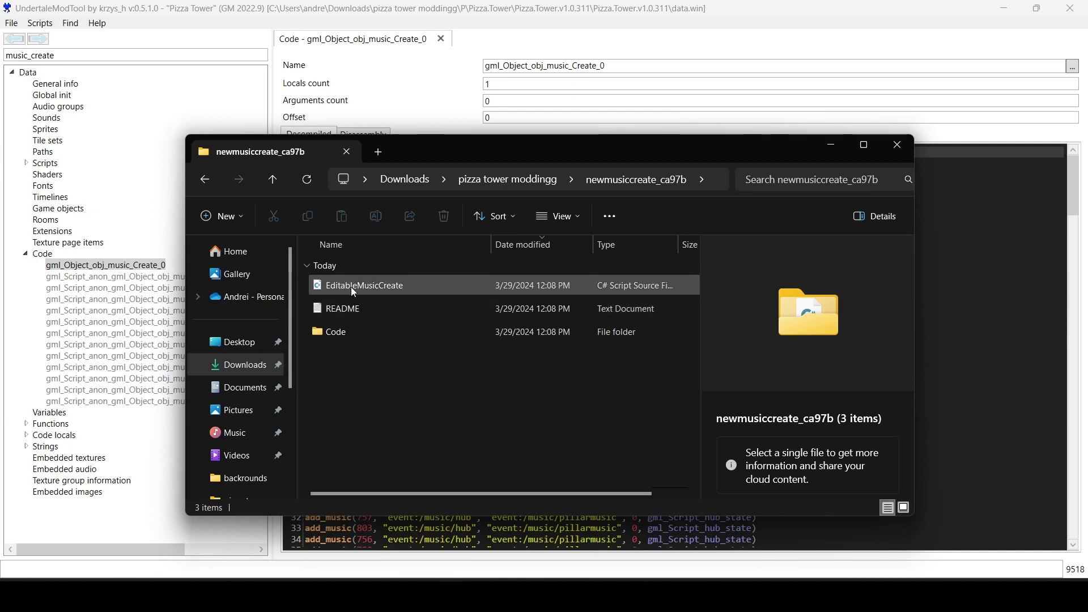
double_click(344, 287)
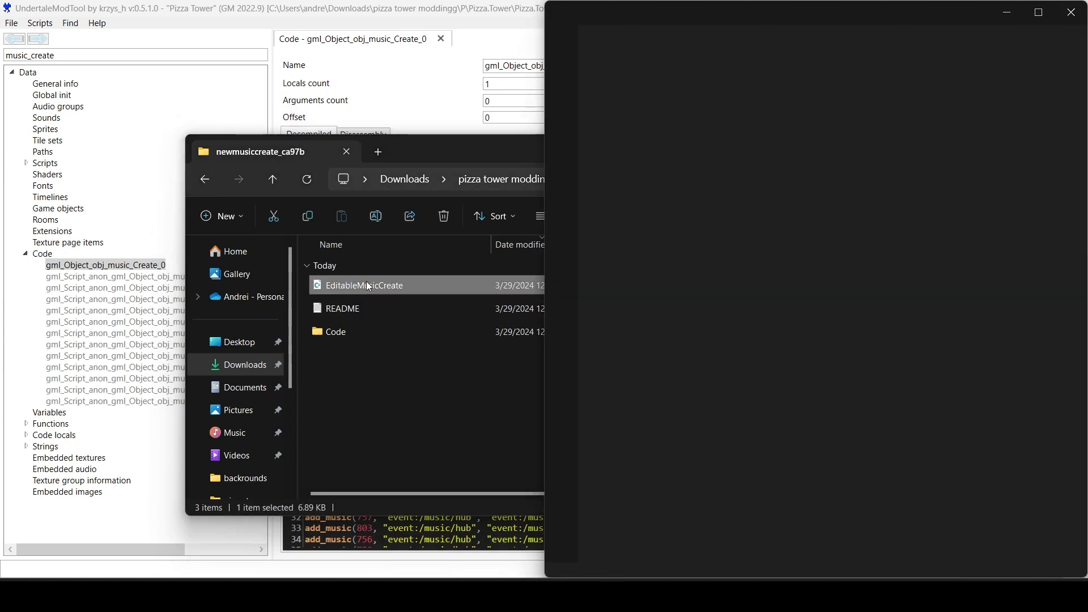
Look through the EditableMusicCreate.csx code, including its state parameter cases, and close the code editor
scroll(882, 252, "down", 19)
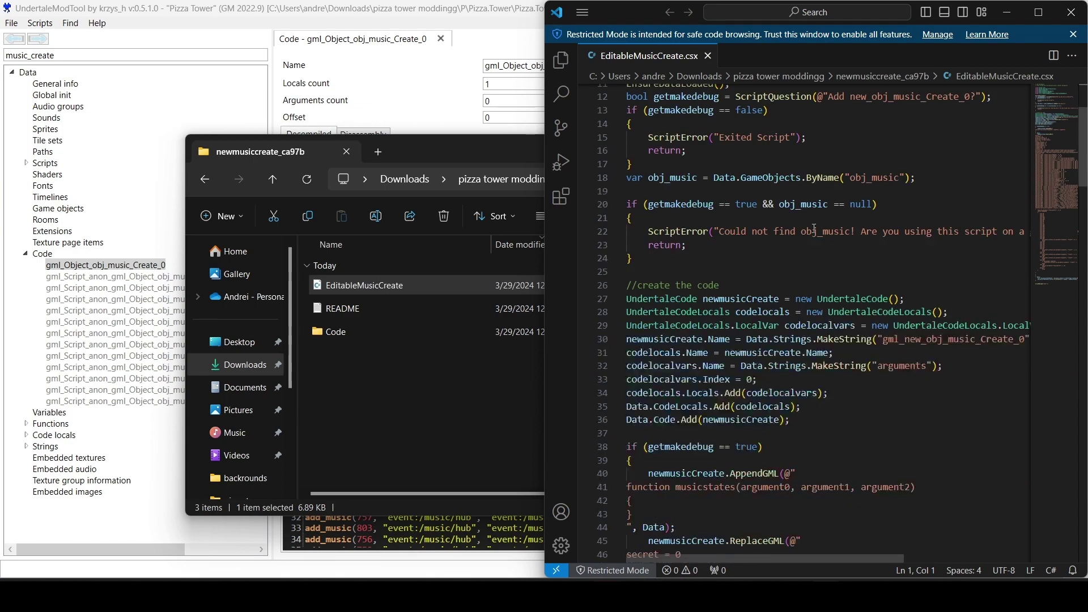
scroll(882, 253, "down", 20)
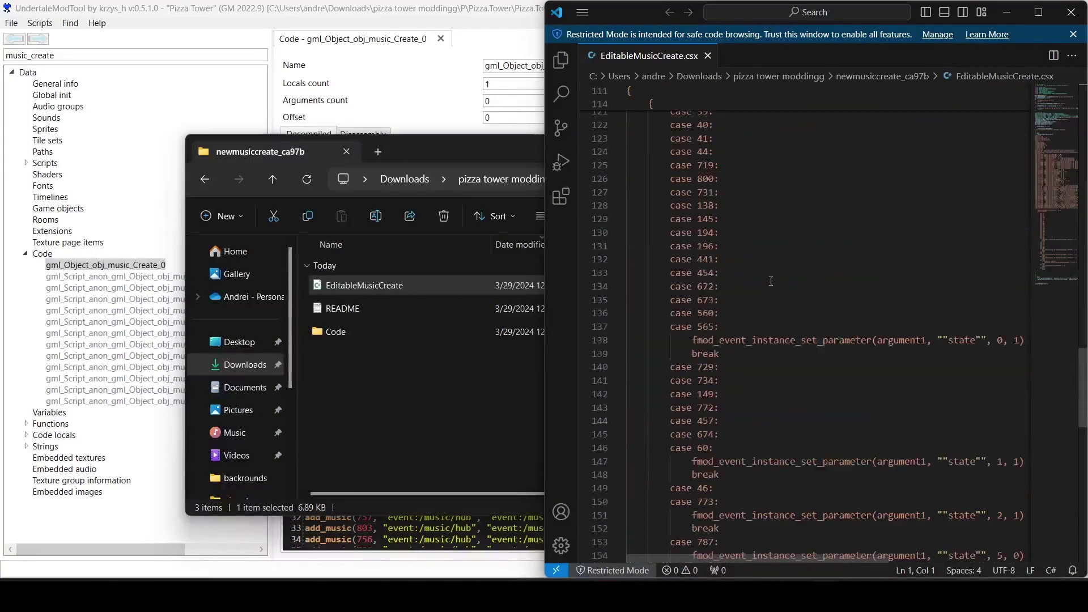
left_click(1075, 10)
Switch to UndertaleModTool, run EditableMusicCreate.csx from the newmusiccreate_ca97b folder as a script, and agree to add new_obj_music_Create_0
left_click_drag(547, 152, 802, 145)
left_click_drag(602, 277, 56, 255)
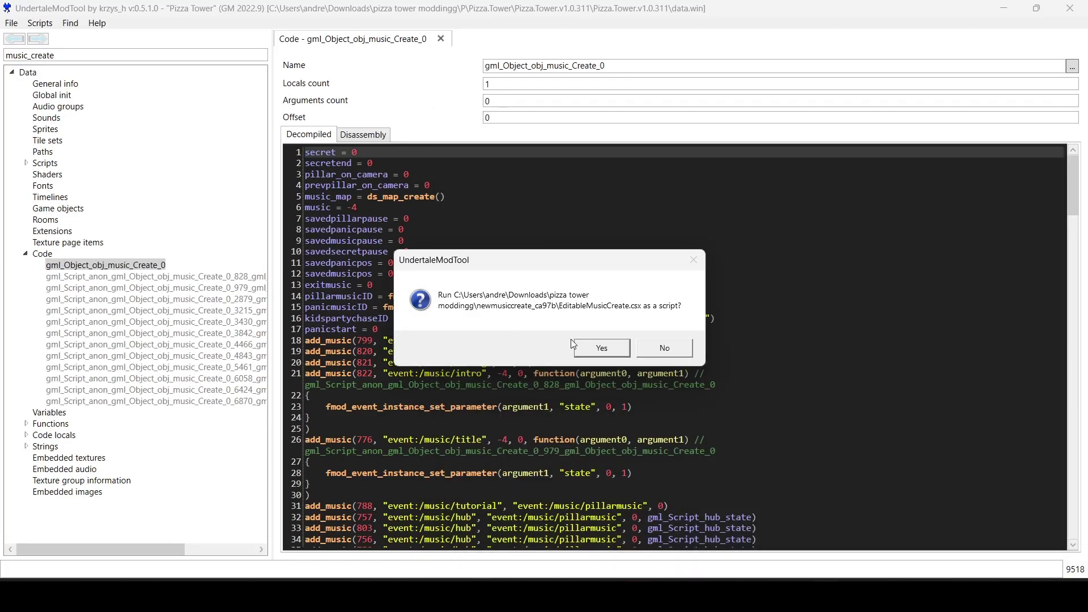
left_click(601, 348)
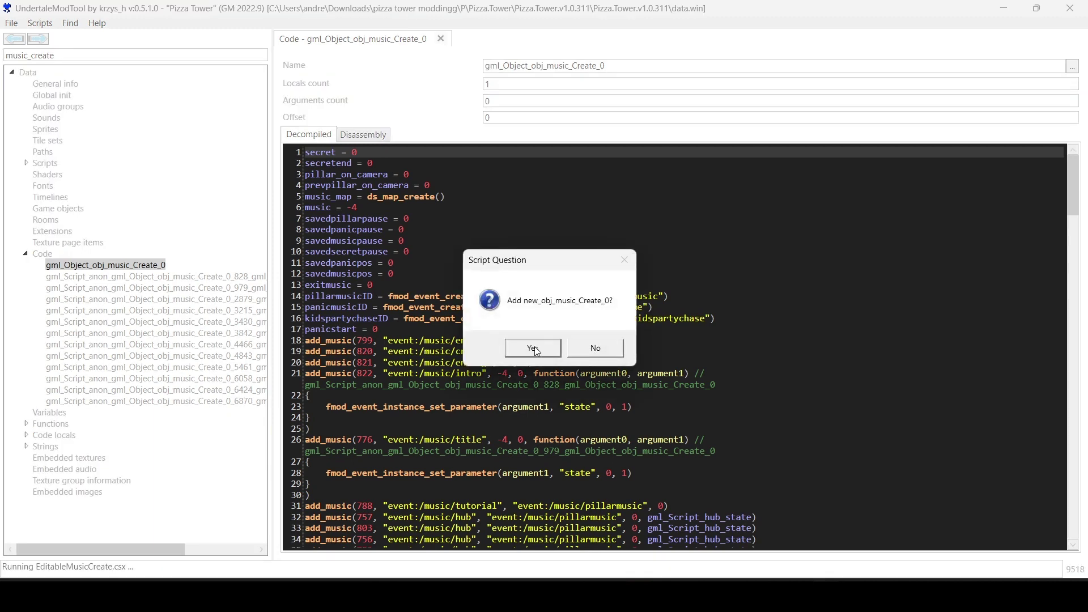
left_click(536, 348)
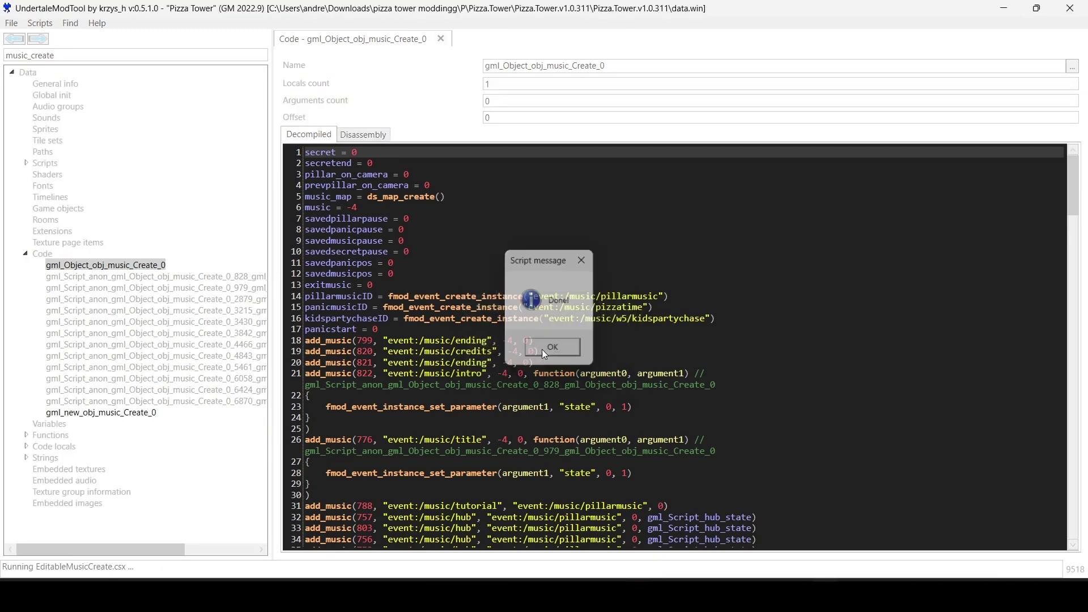
left_click(541, 349)
Open the gml_new_obj_music_Create_0 code and review its room cases and state parameter calls down to the end
left_click(55, 413)
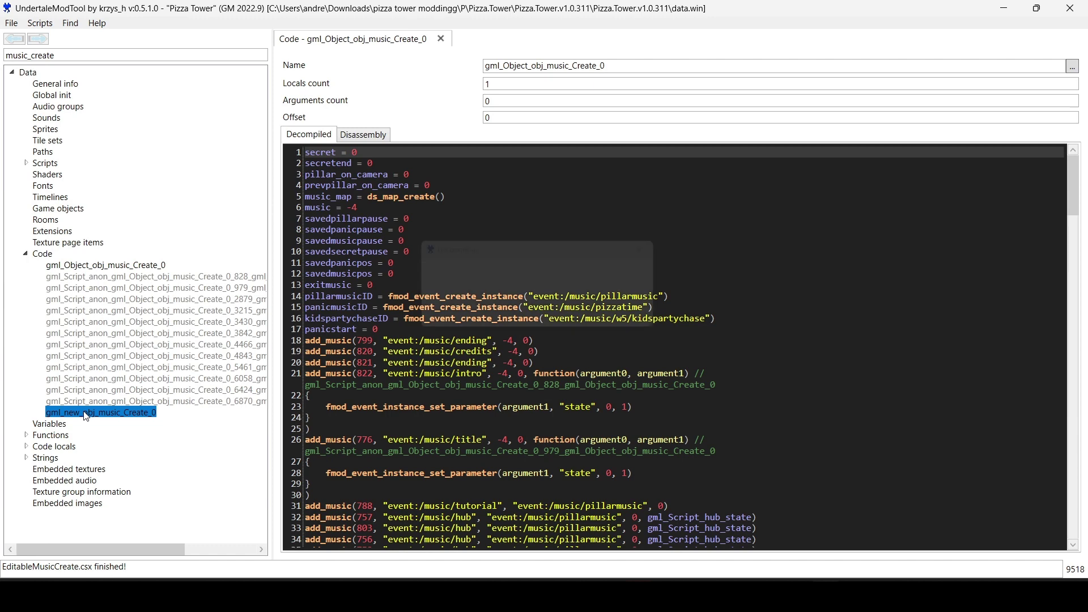
scroll(482, 366, "down", 20)
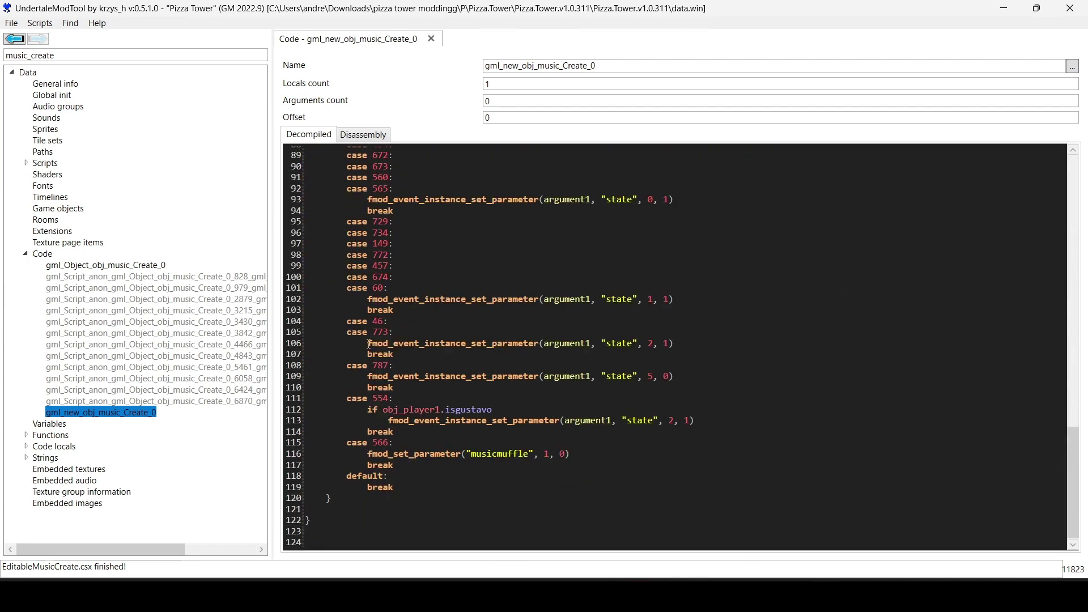